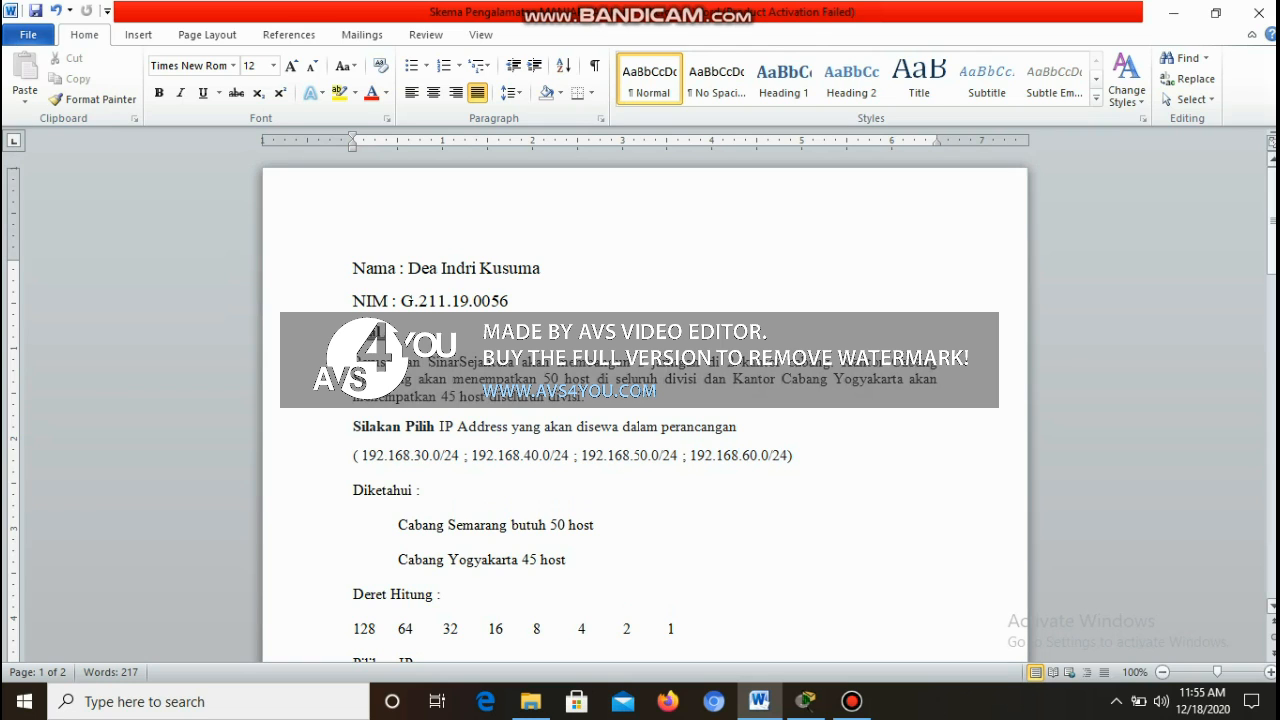
# - Read through the addressing document from the problem statement to the VLSM calculations and the final WAN addressing table
pyautogui.moveTo(1272, 237)
pyautogui.mouseDown()
pyautogui.moveTo(1272, 251)
pyautogui.moveTo(1272, 239)
pyautogui.mouseUp()
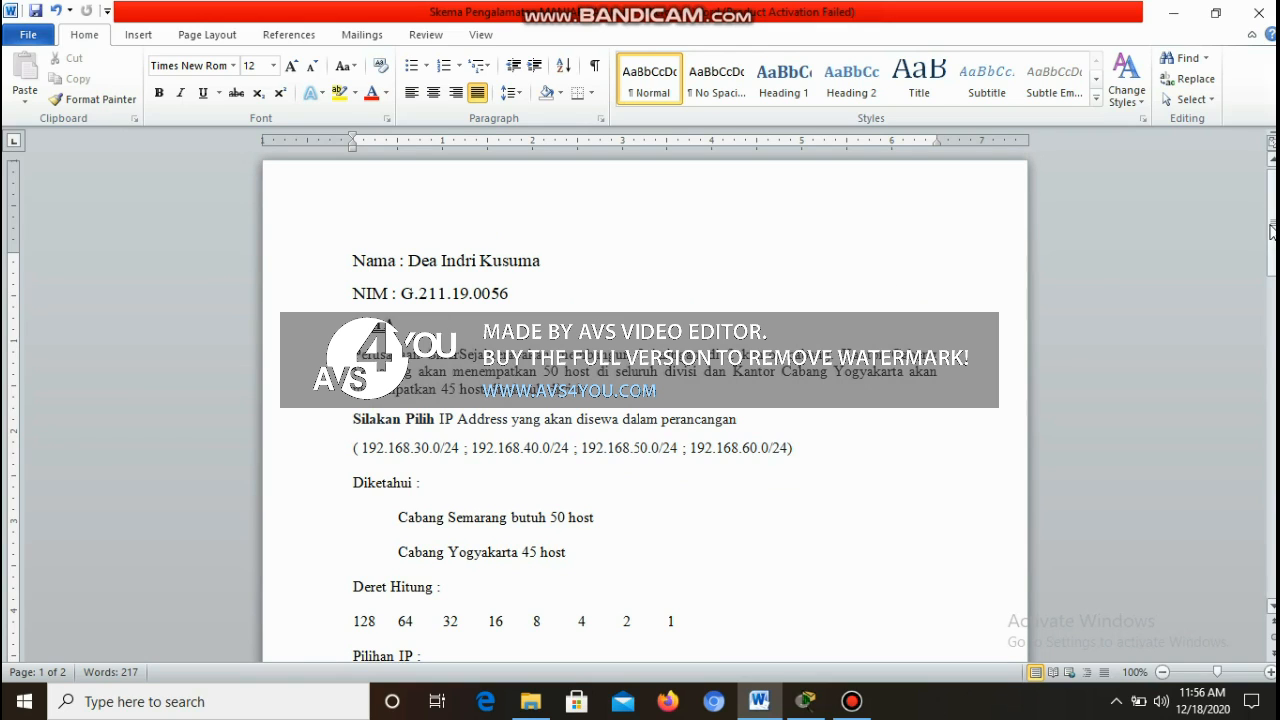
pyautogui.moveTo(1273, 236); pyautogui.dragTo(1274, 243)
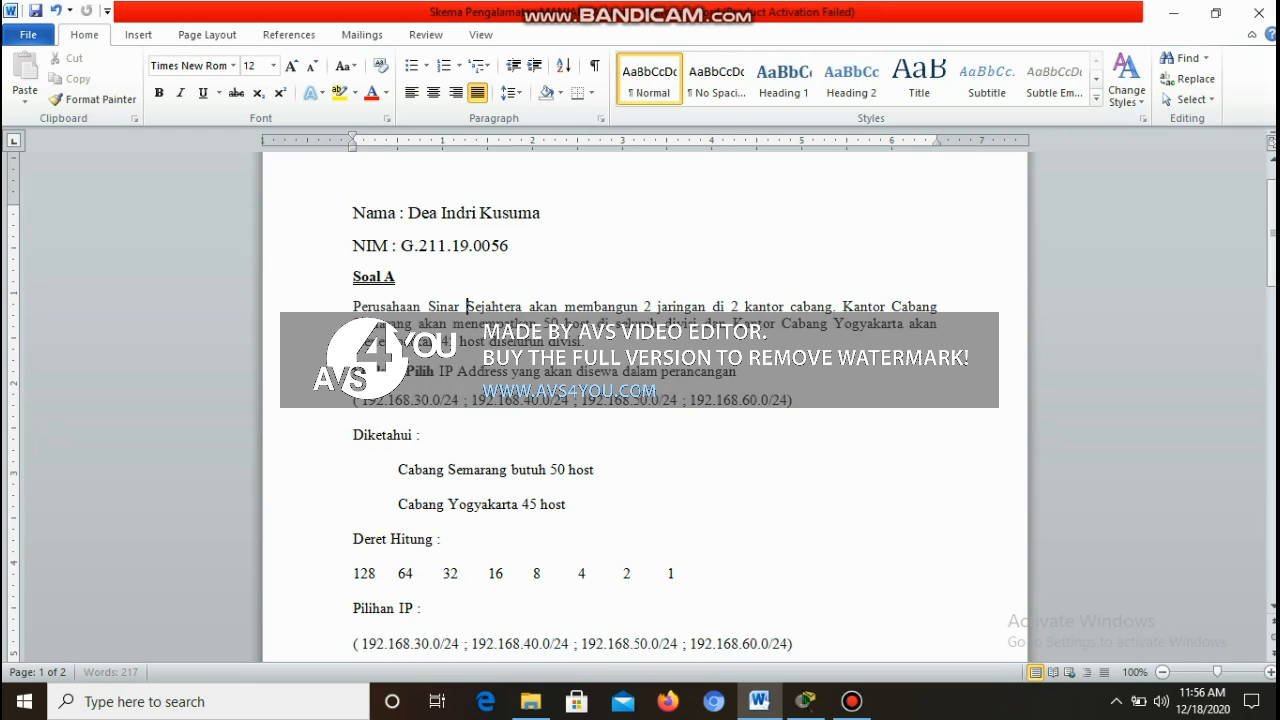
pyautogui.moveTo(676, 4)
pyautogui.moveTo(1271, 190); pyautogui.dragTo(742, 222)
pyautogui.moveTo(1273, 276); pyautogui.dragTo(1271, 355)
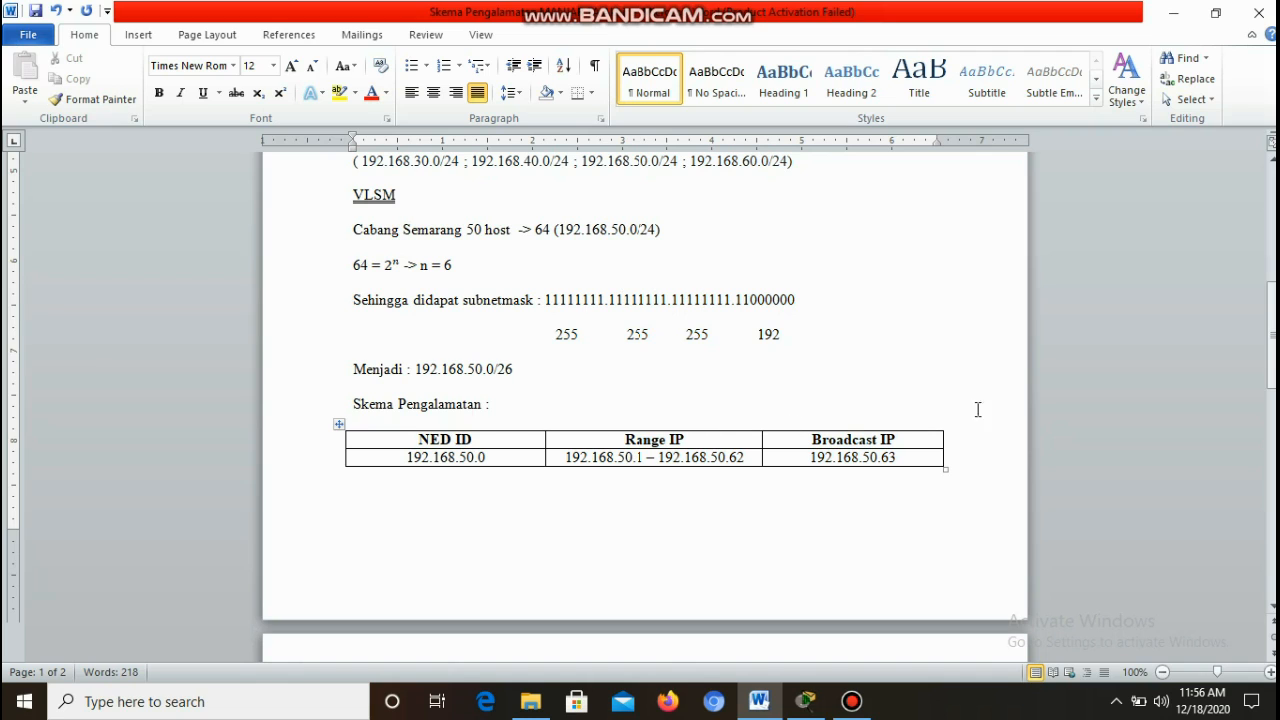
pyautogui.moveTo(1273, 373)
pyautogui.mouseDown()
pyautogui.moveTo(1273, 407)
pyautogui.moveTo(1273, 395)
pyautogui.mouseUp()
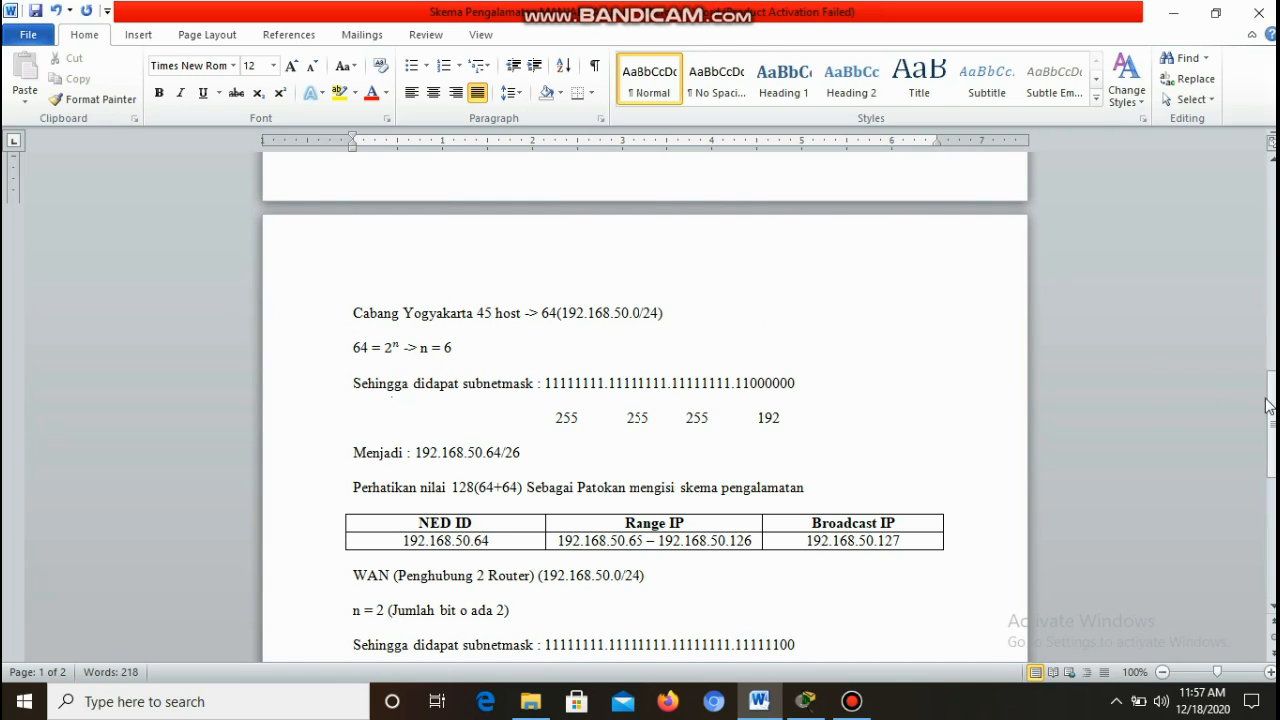
pyautogui.moveTo(1273, 406); pyautogui.dragTo(651, 415)
pyautogui.moveTo(1272, 443); pyautogui.dragTo(1272, 474)
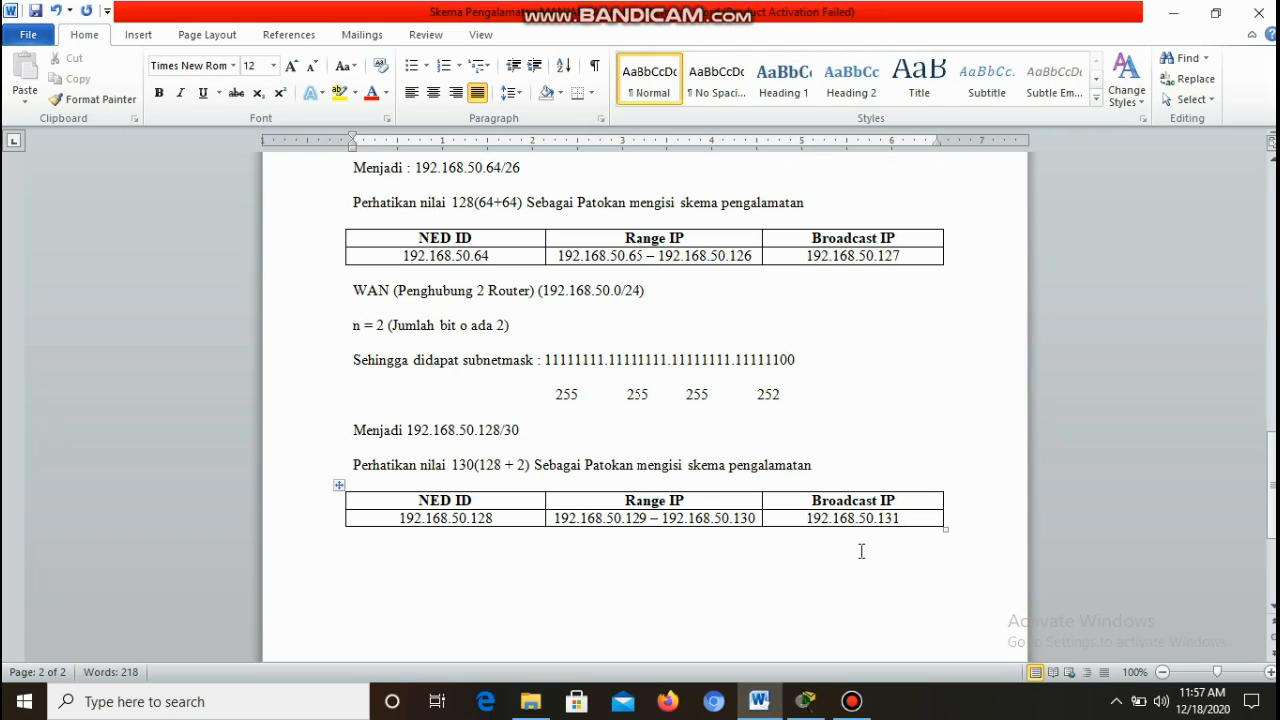
# - Switch to Cisco Packet Tracer and inspect the IP configuration of the Cabang Semarang PC
pyautogui.click(805, 700)
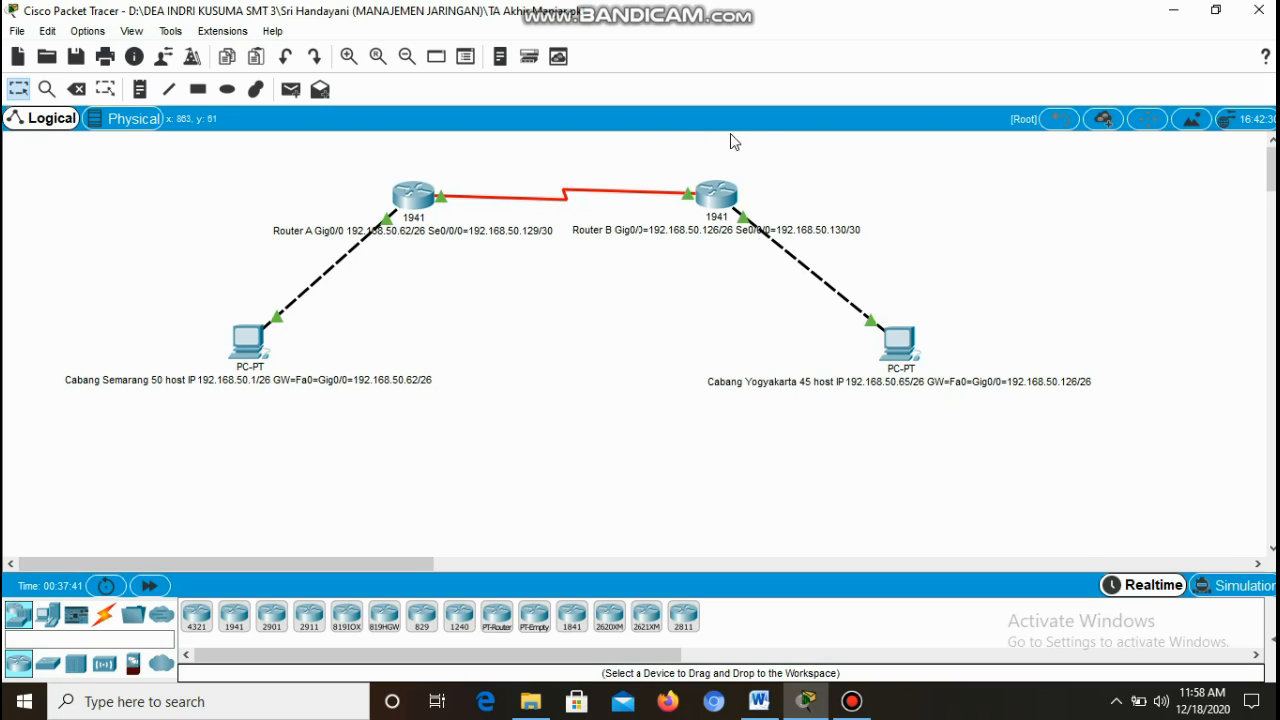
pyautogui.click(236, 356)
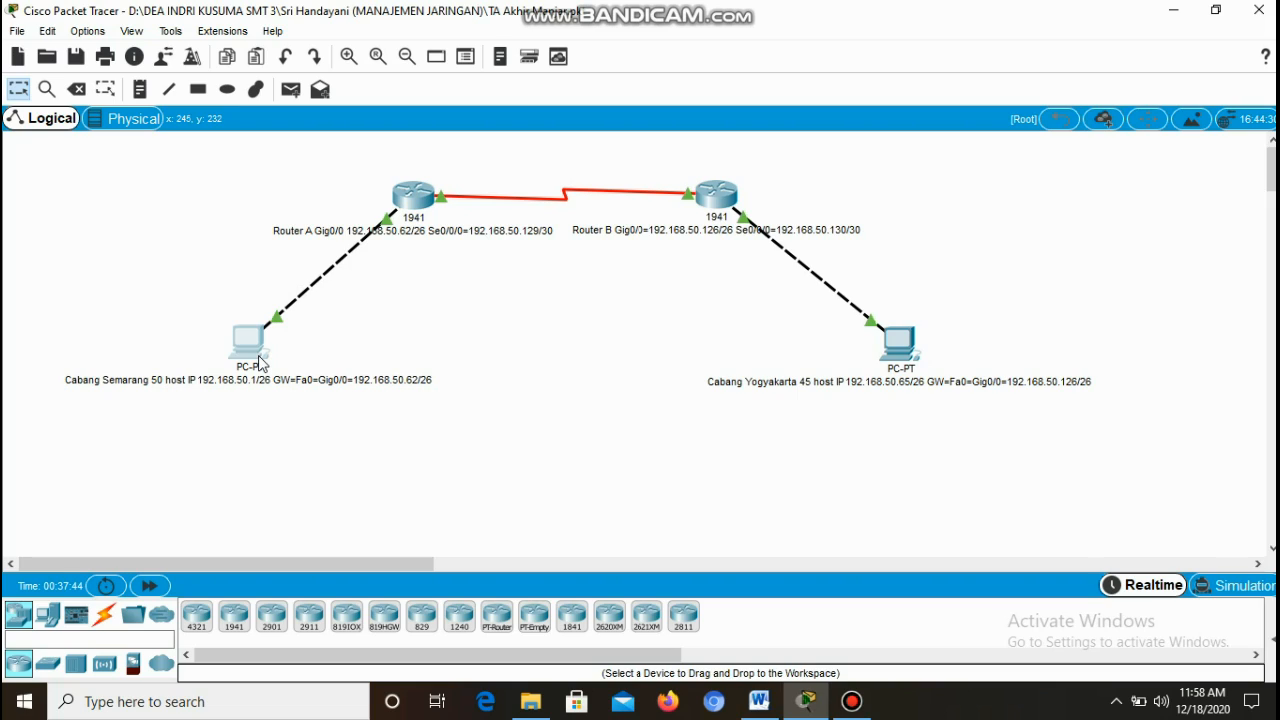
pyautogui.click(259, 359)
pyautogui.moveTo(810, 708)
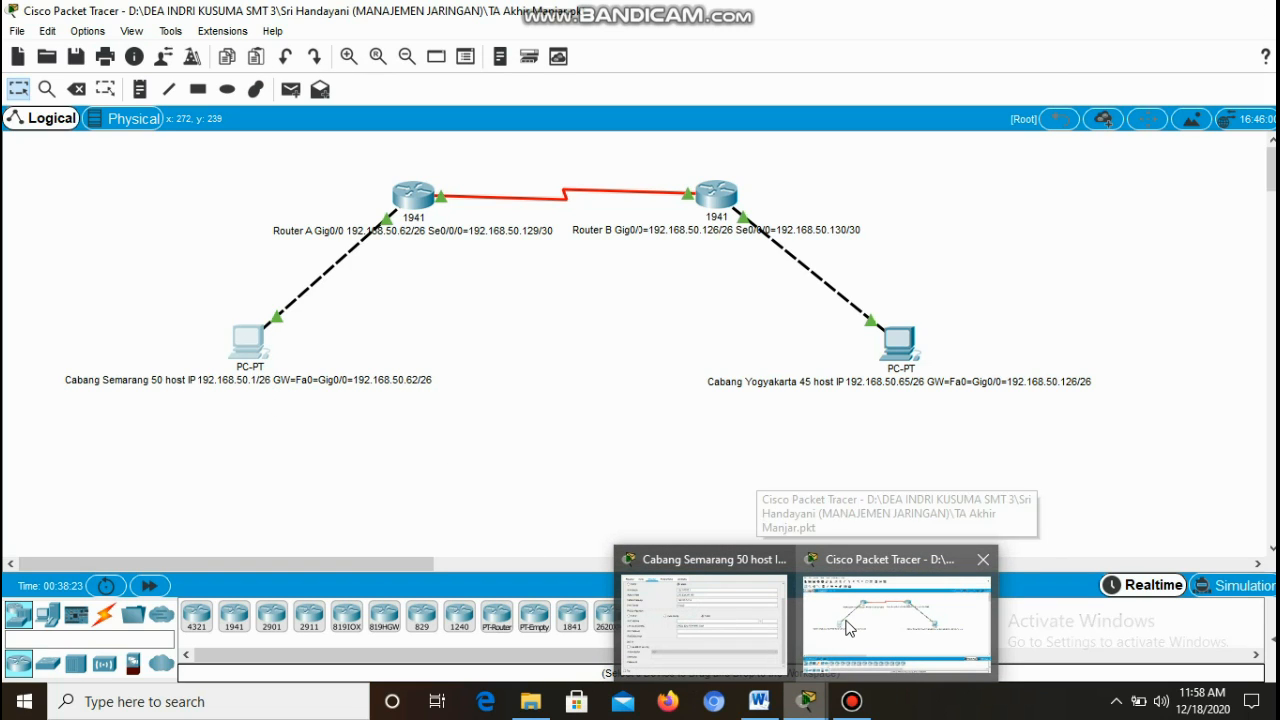
pyautogui.moveTo(742, 625)
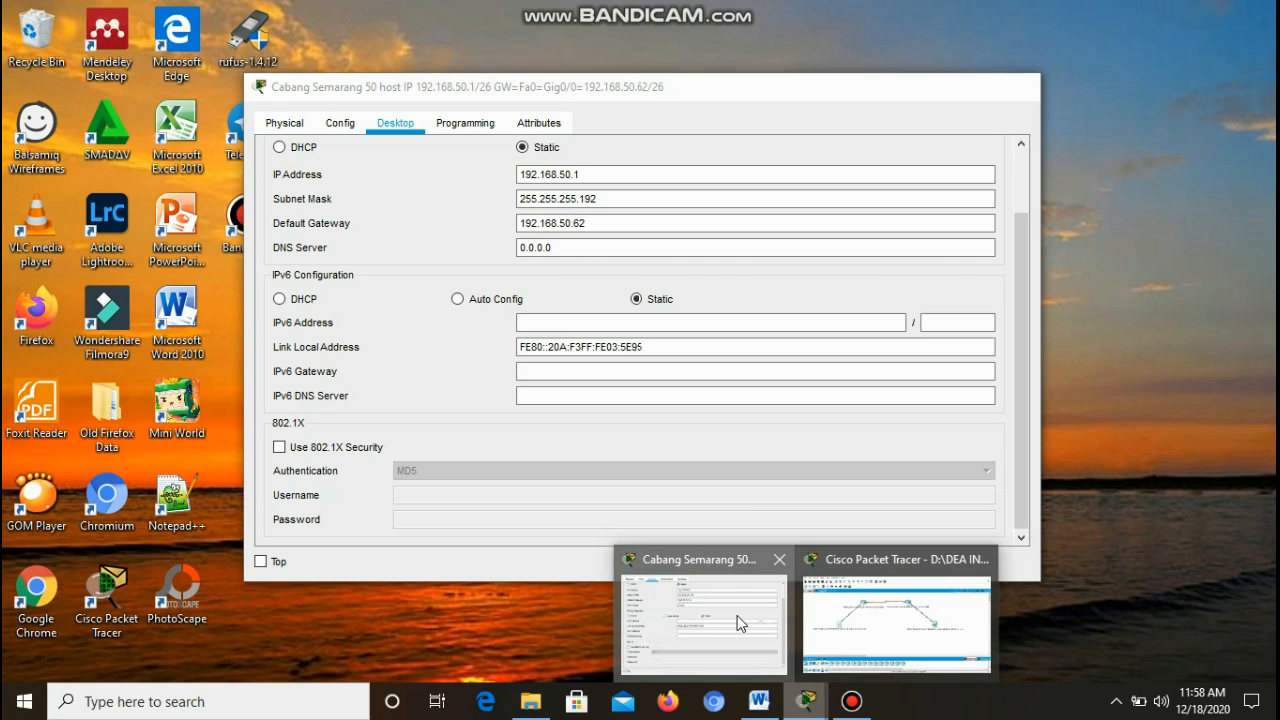
pyautogui.click(740, 623)
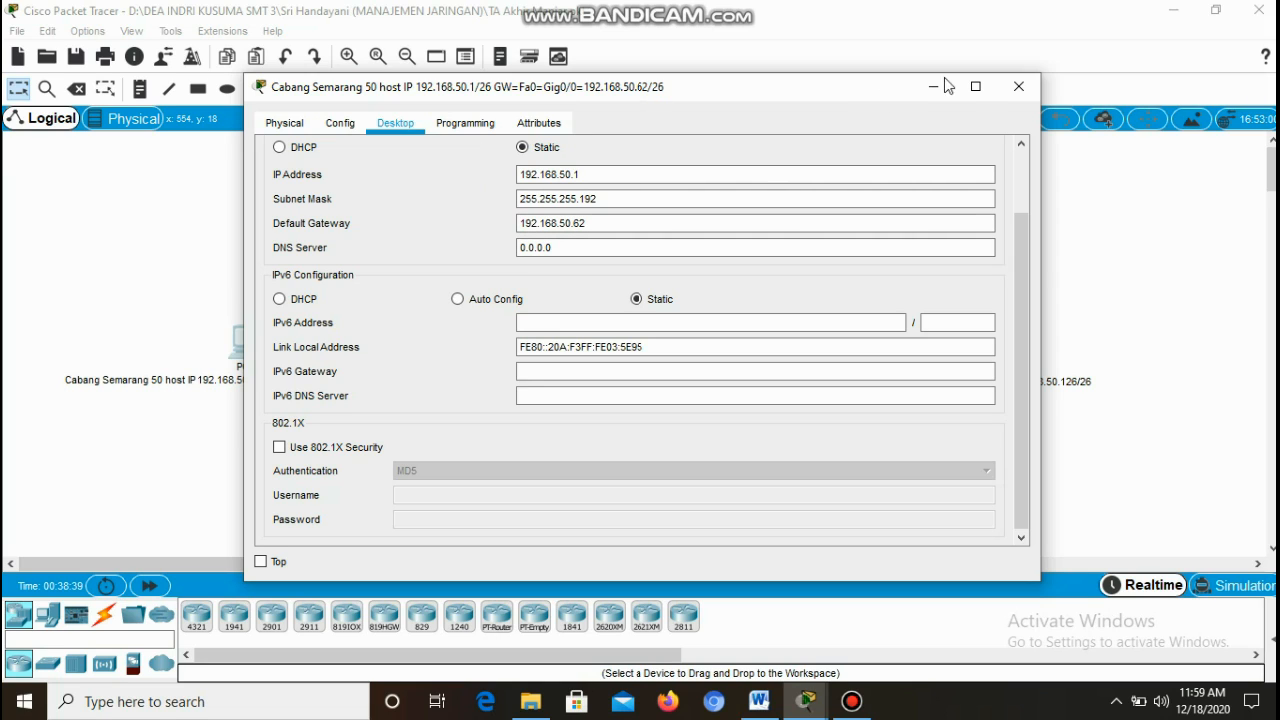
pyautogui.click(1019, 86)
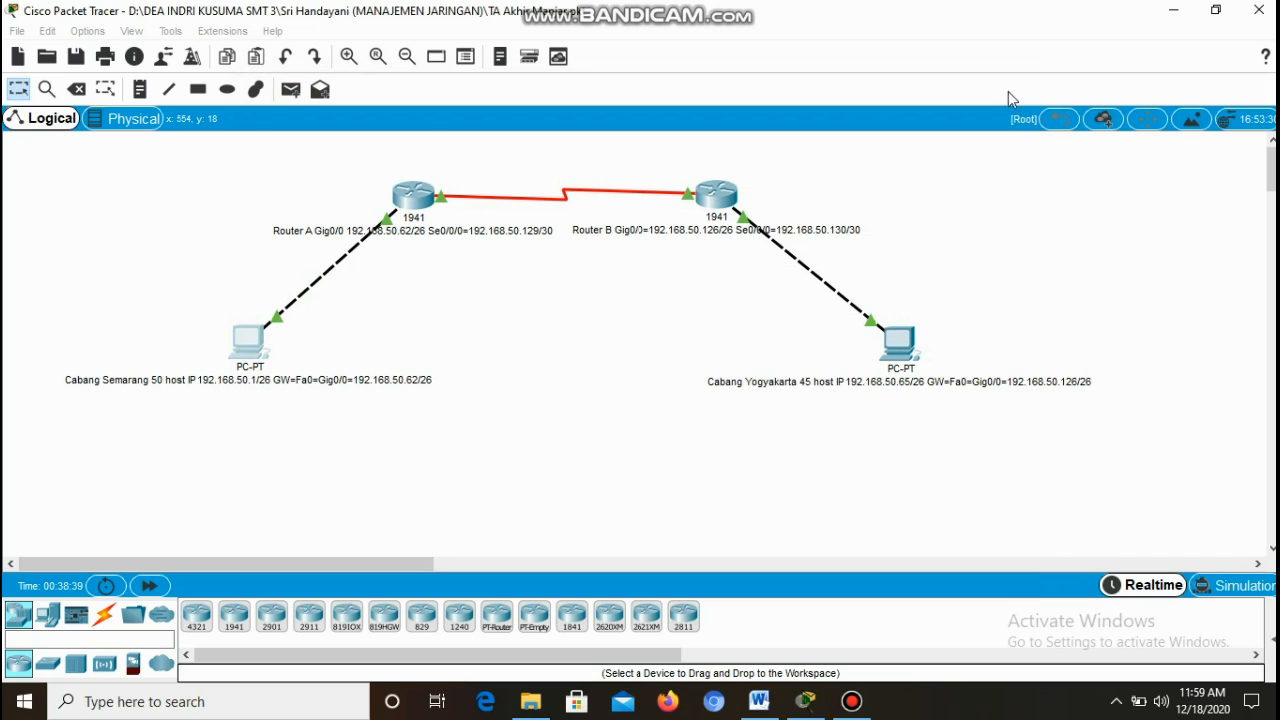
# - Inspect the IP configuration of the Cabang Yogyakarta PC
pyautogui.click(898, 346)
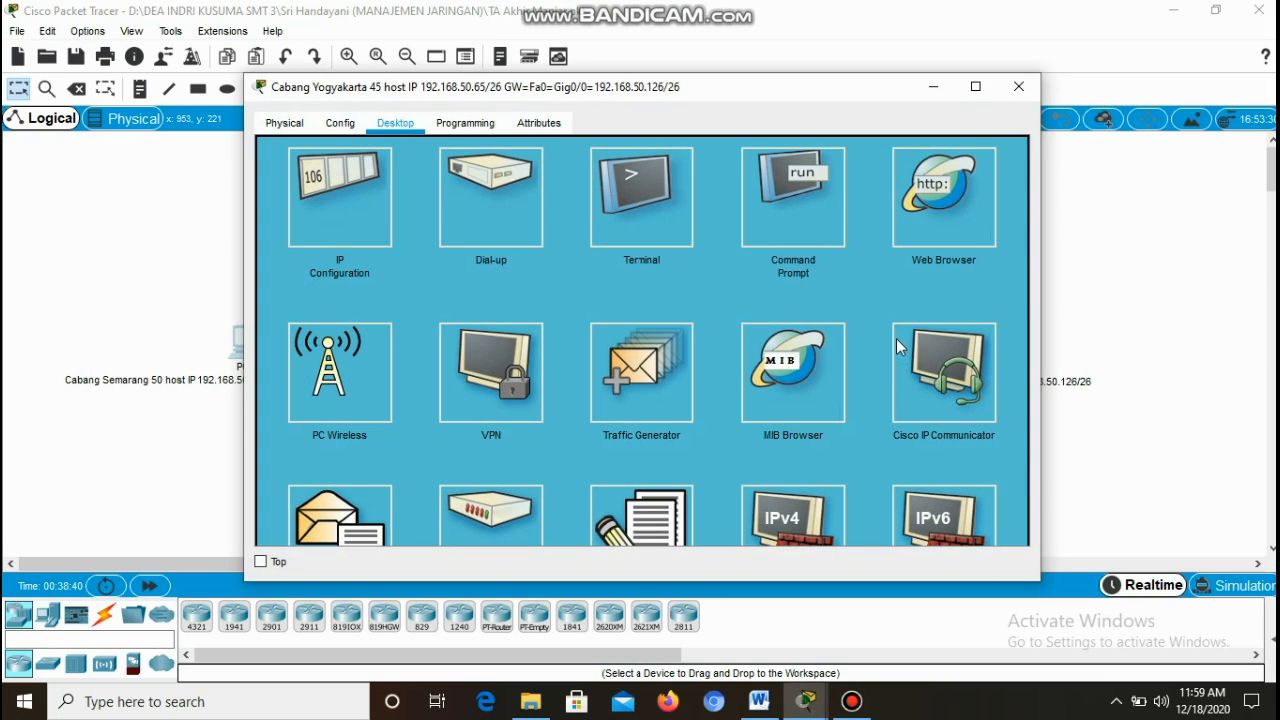
pyautogui.click(359, 184)
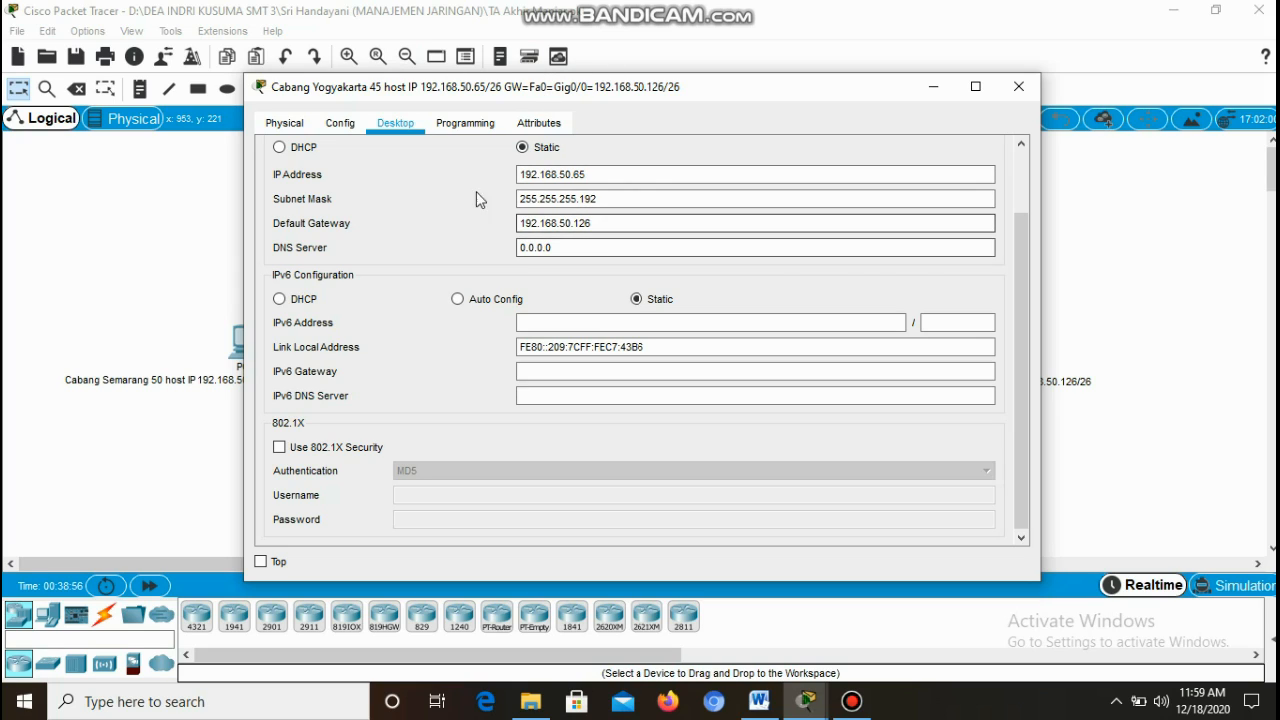
pyautogui.click(1019, 89)
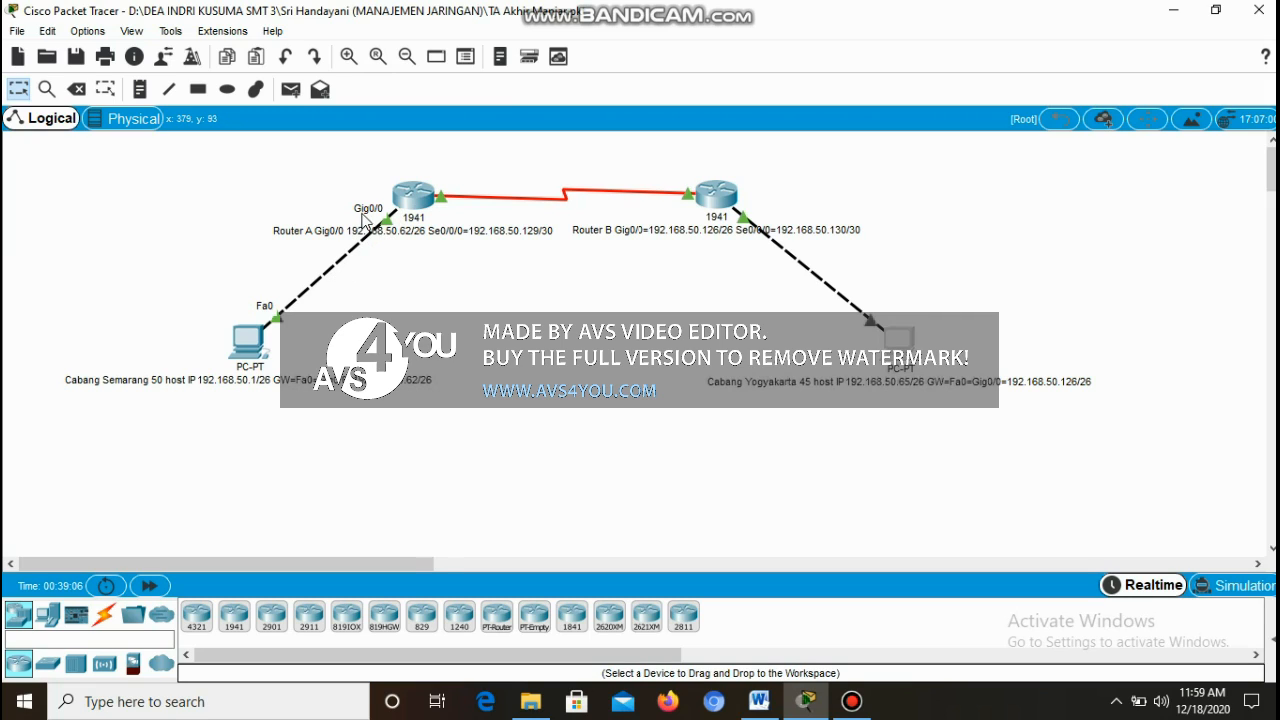
# - Review the IP address and subnet mask configured on Router A's GigabitEthernet0/0 interface
pyautogui.click(412, 202)
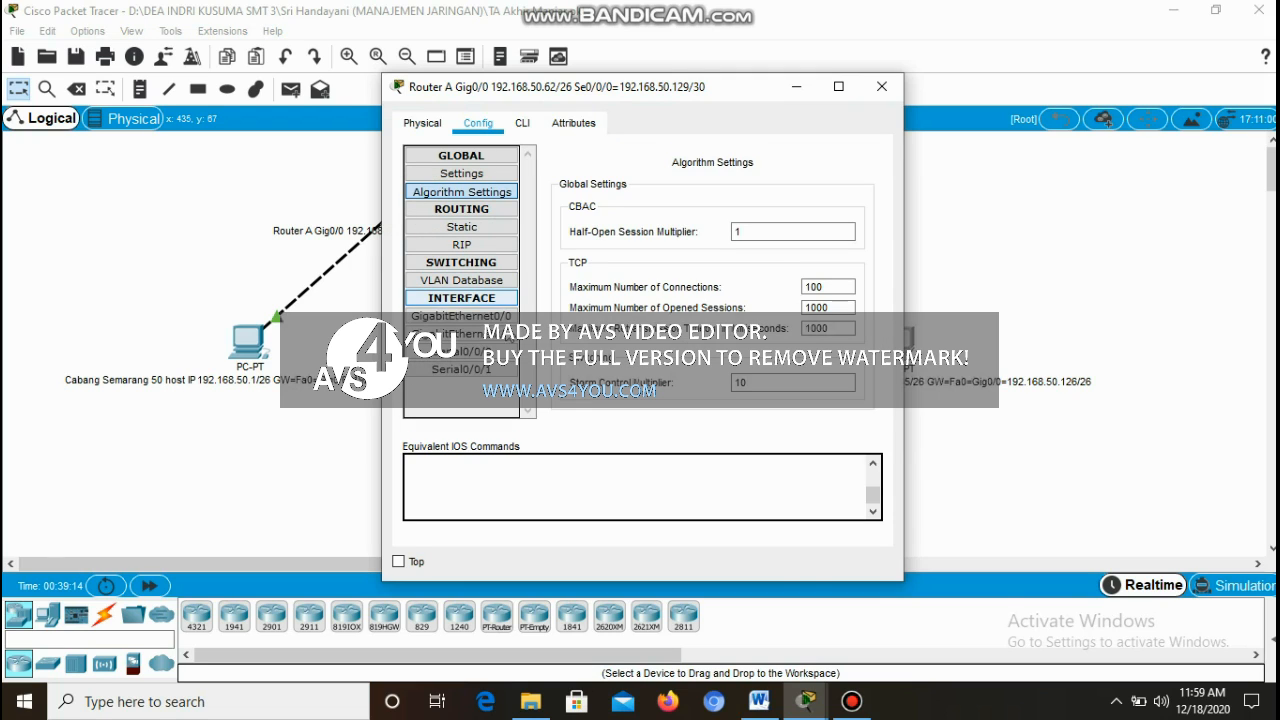
pyautogui.click(505, 320)
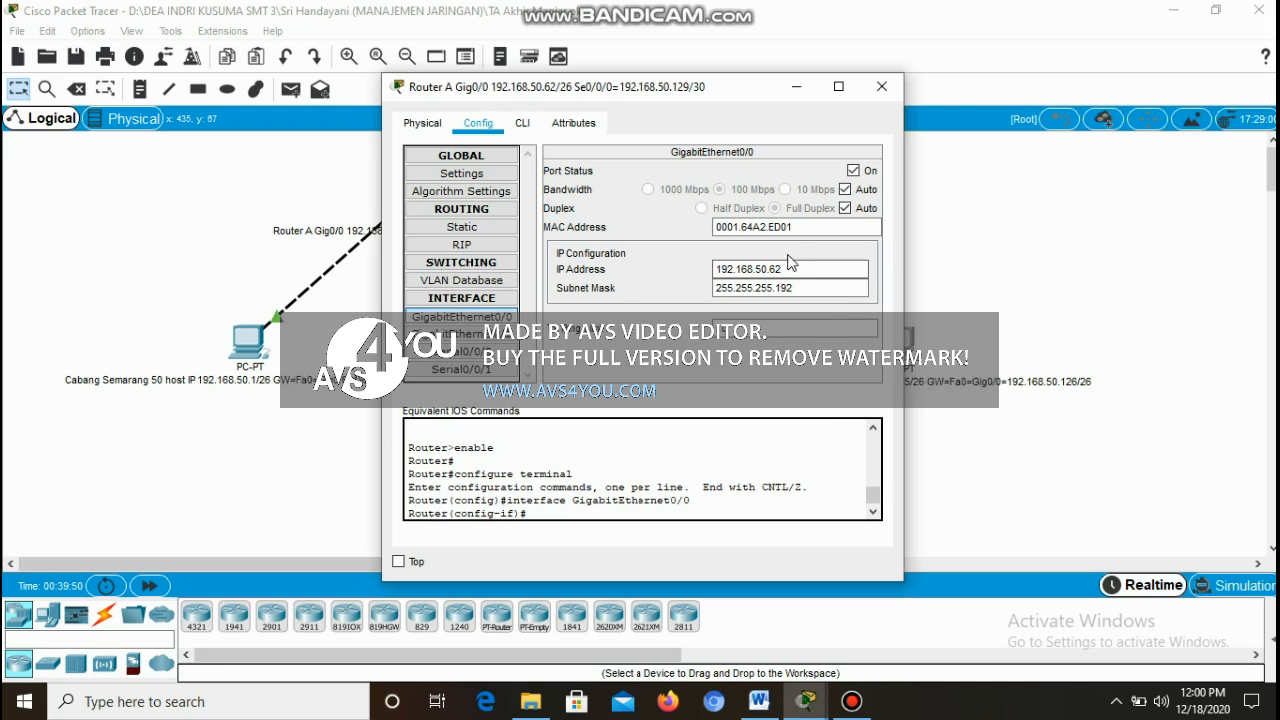
pyautogui.click(500, 352)
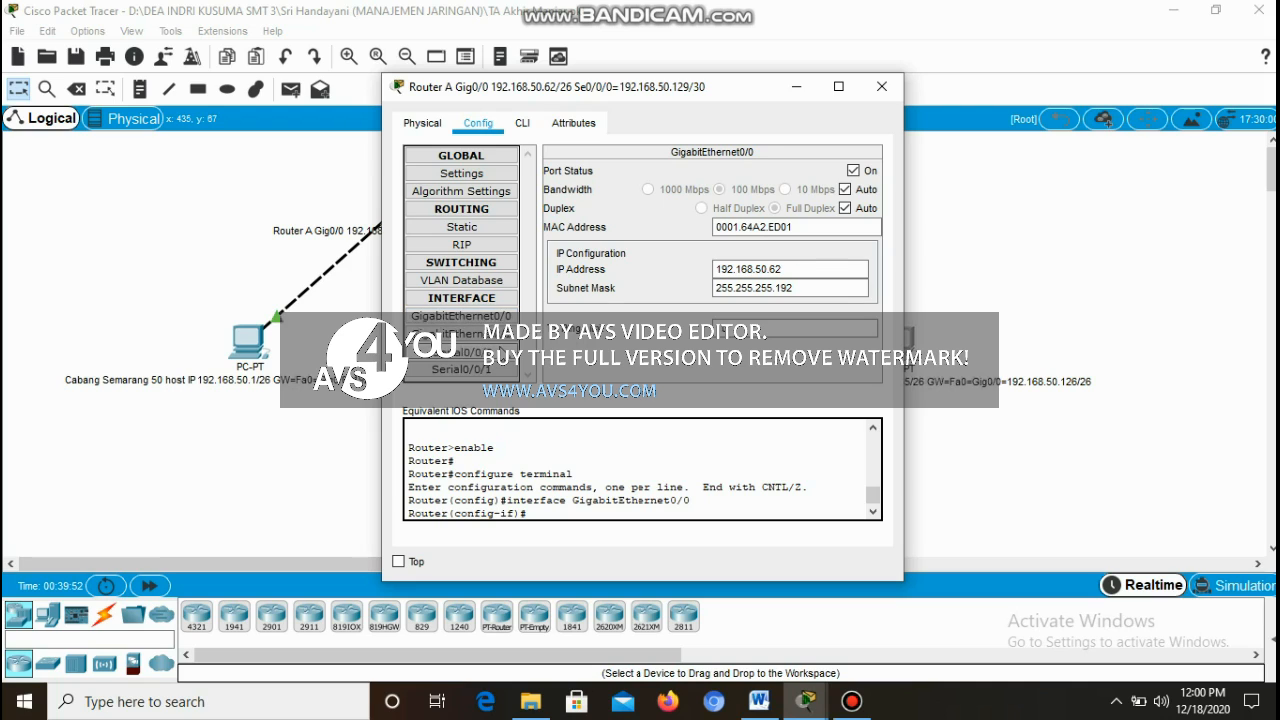
pyautogui.click(505, 317)
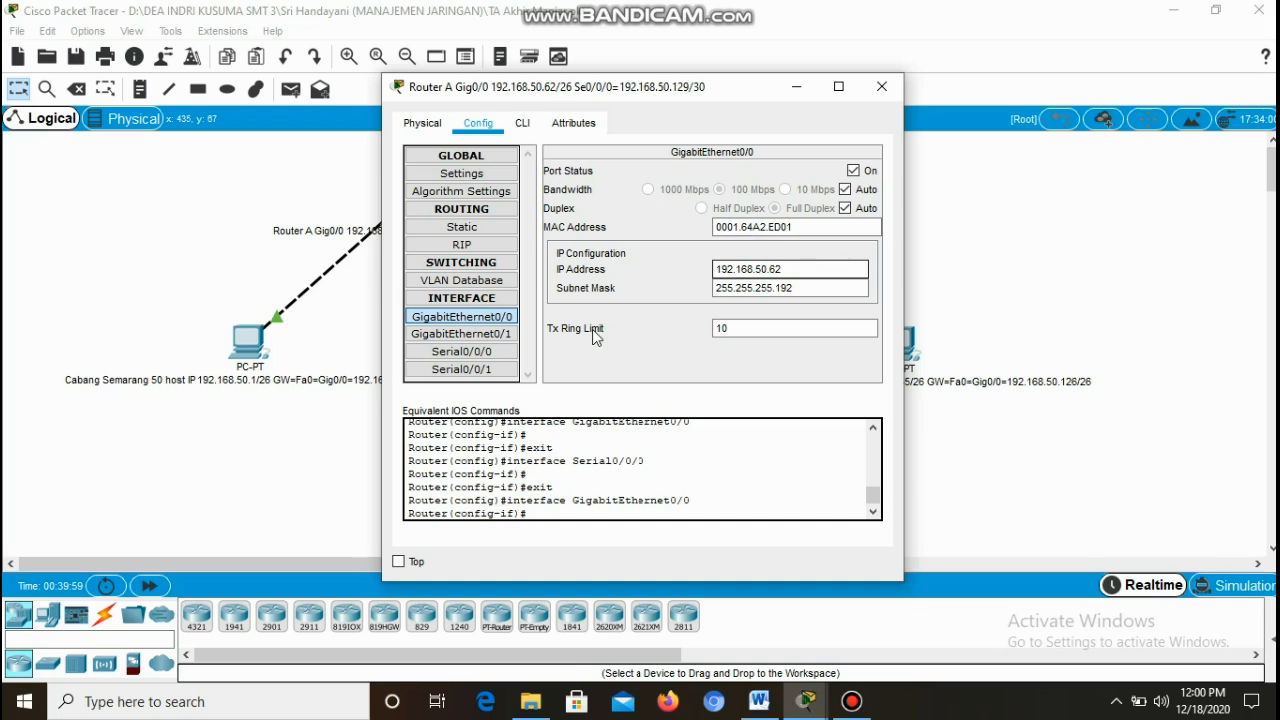
# - Set the clock rate of Router A's Serial0/0/0 interface to Not Set and close the router's configuration
pyautogui.click(495, 354)
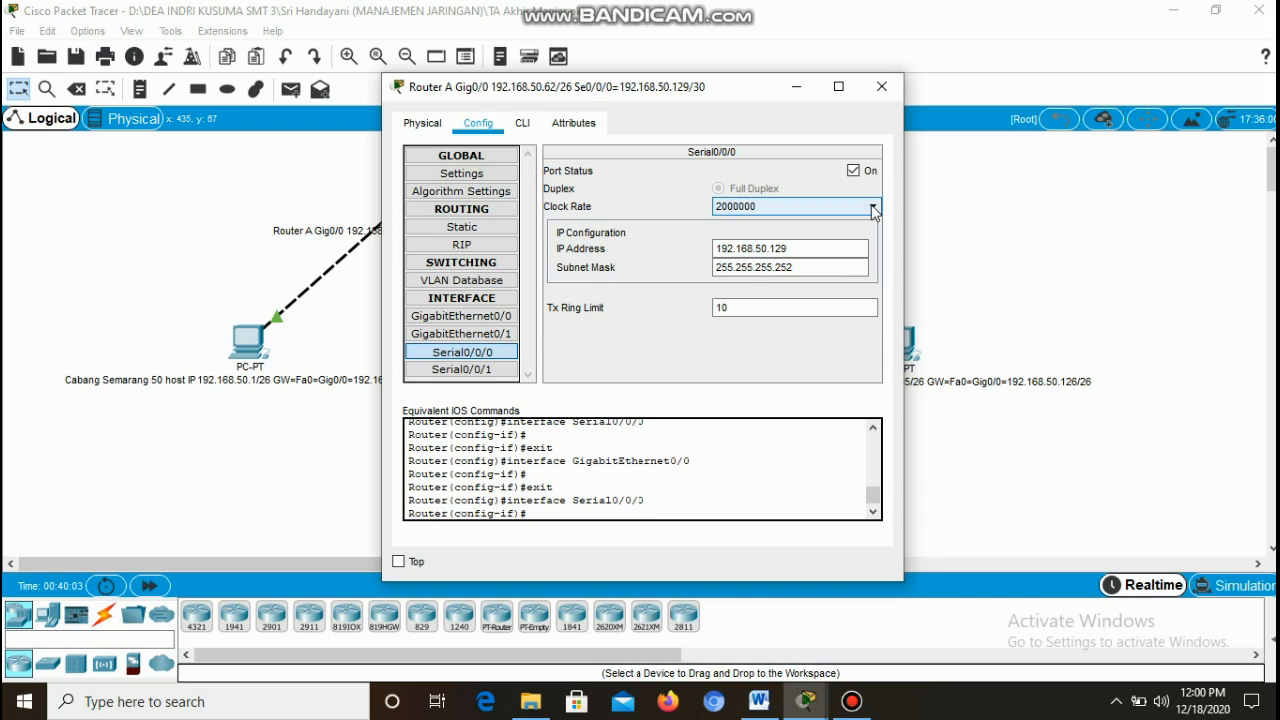
pyautogui.click(872, 206)
pyautogui.moveTo(873, 305); pyautogui.dragTo(873, 317)
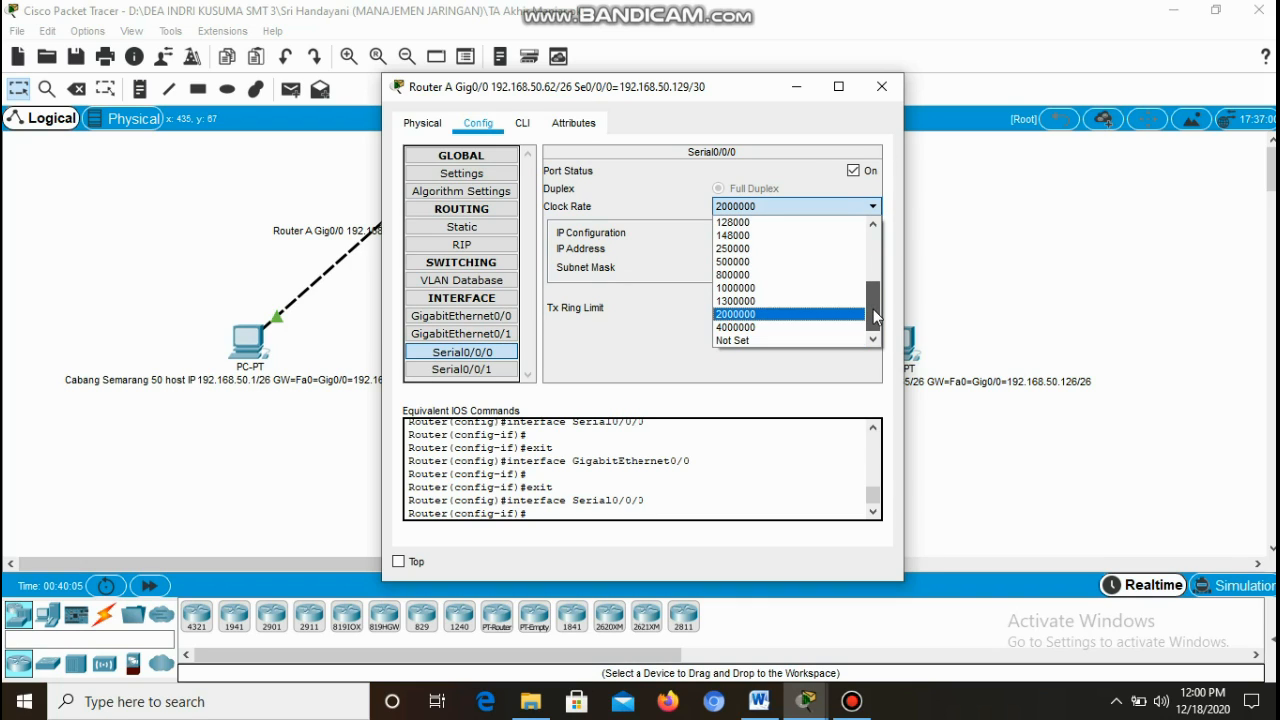
pyautogui.click(790, 341)
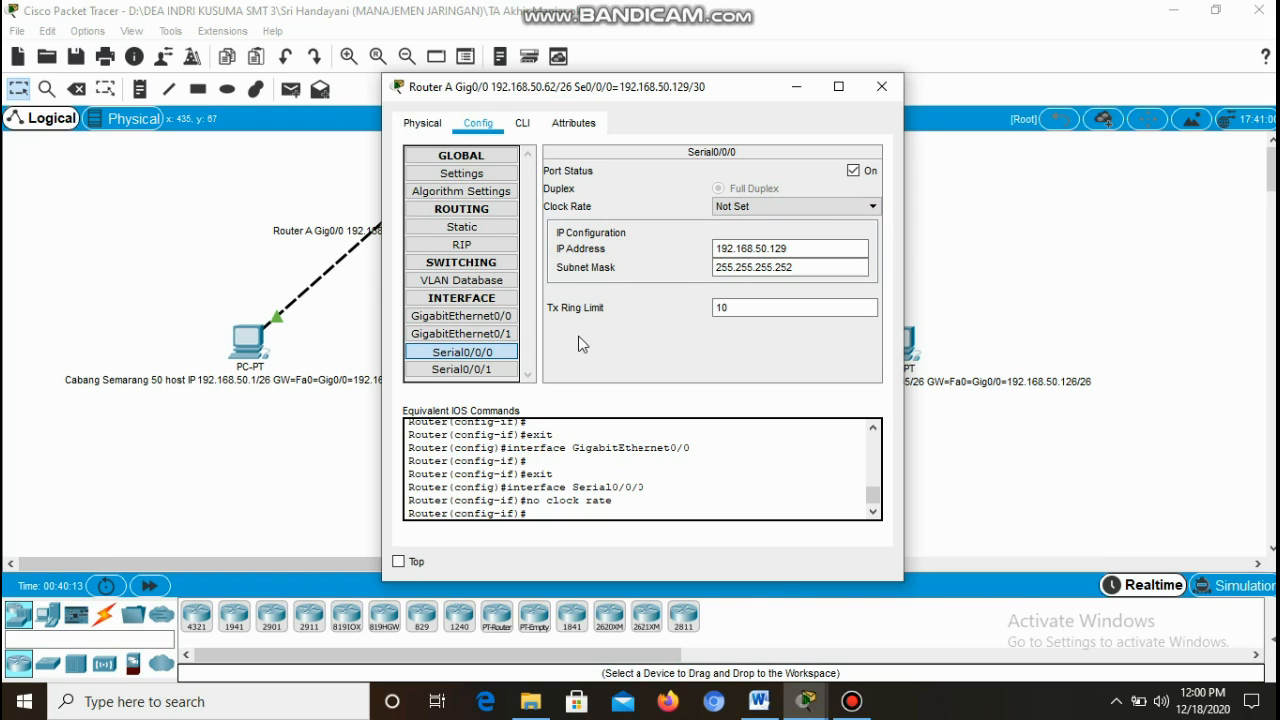
pyautogui.click(881, 88)
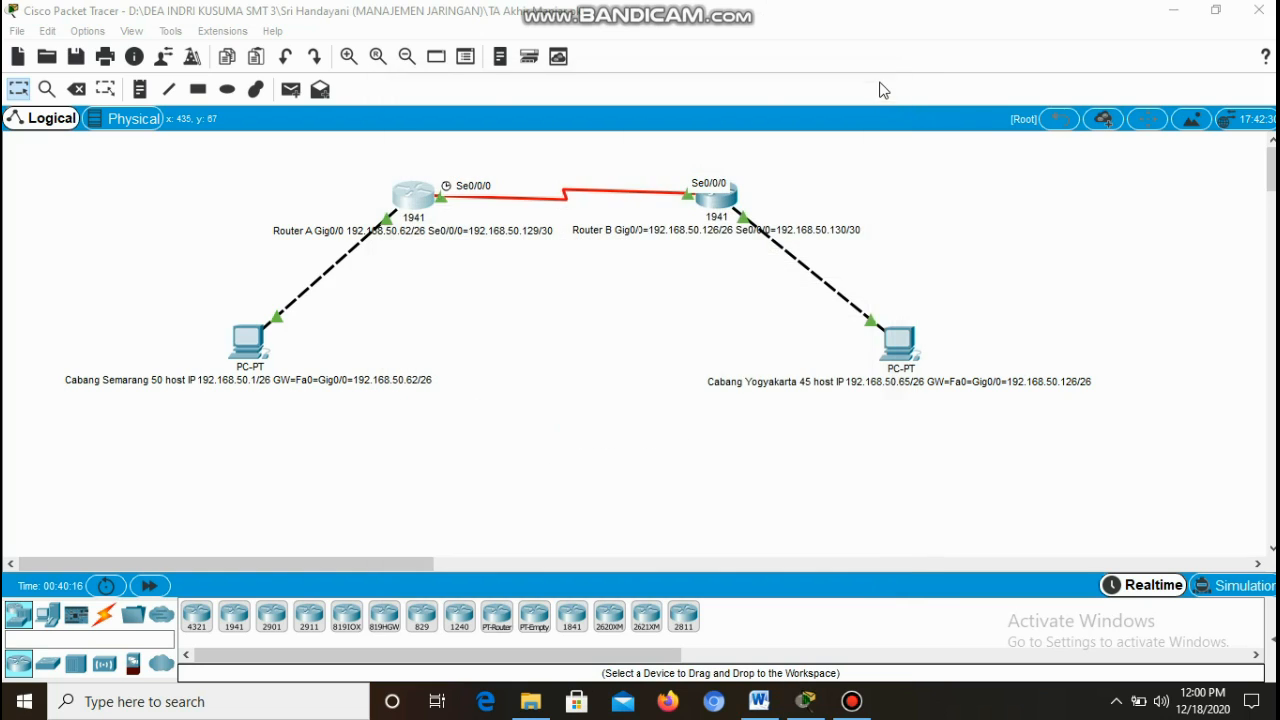
# - Review Router B's GigabitEthernet0/0 settings and set its Serial0/0/0 clock rate to Not Set
pyautogui.click(715, 203)
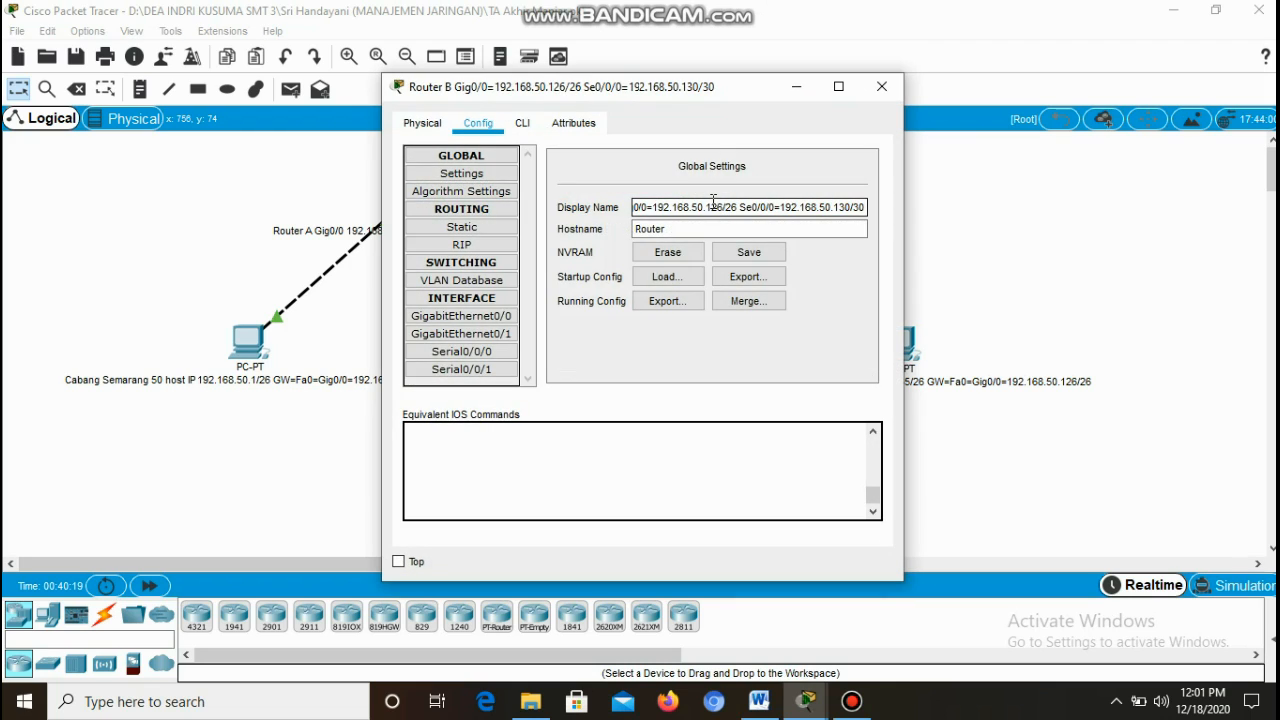
pyautogui.click(501, 317)
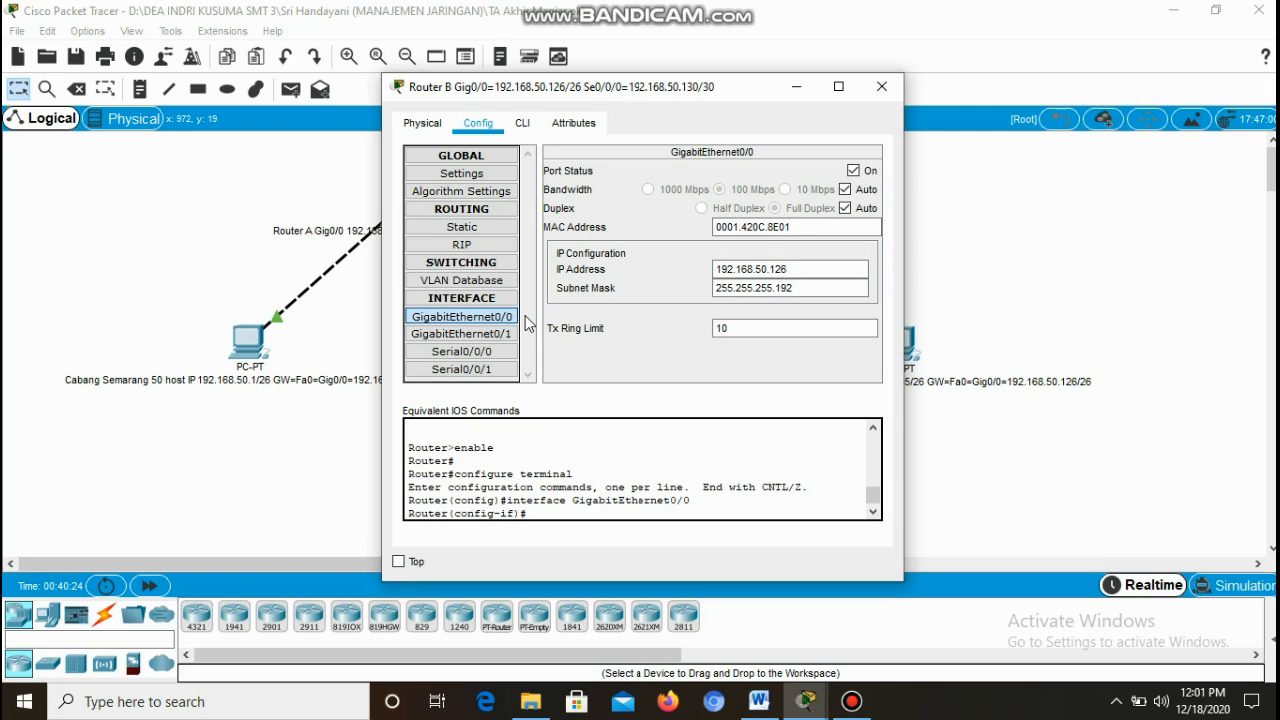
pyautogui.click(468, 355)
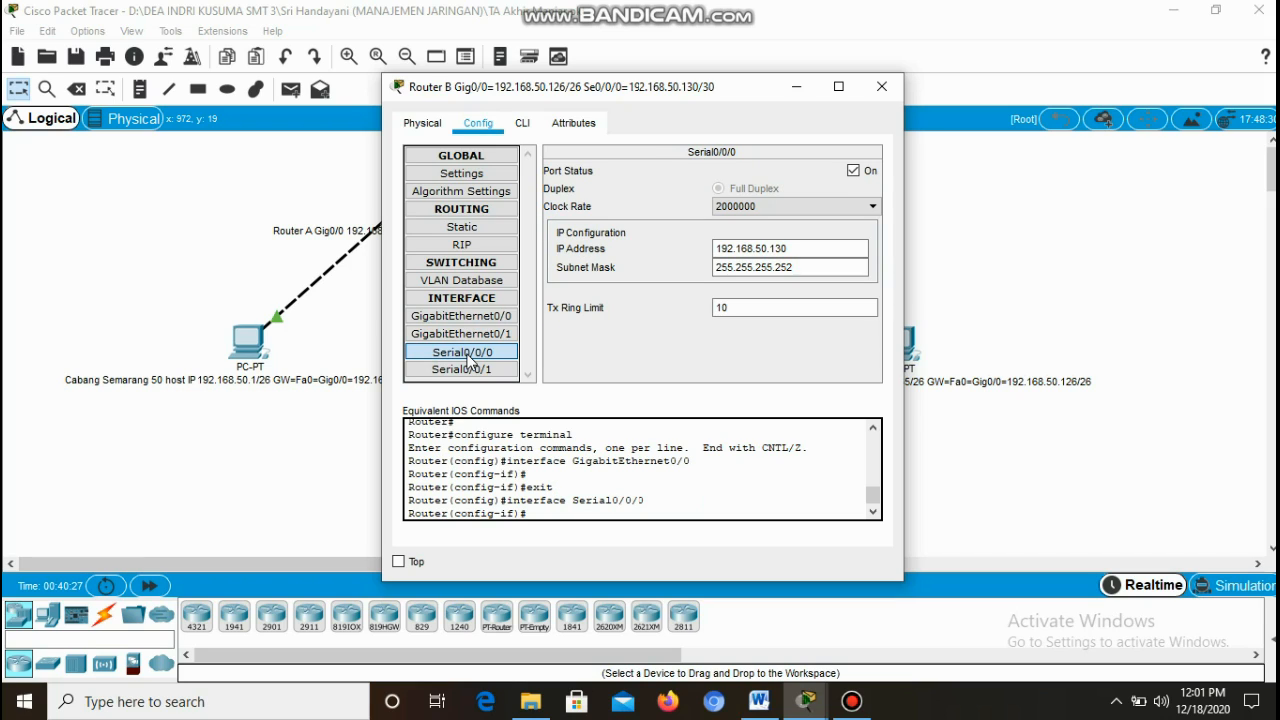
pyautogui.click(876, 209)
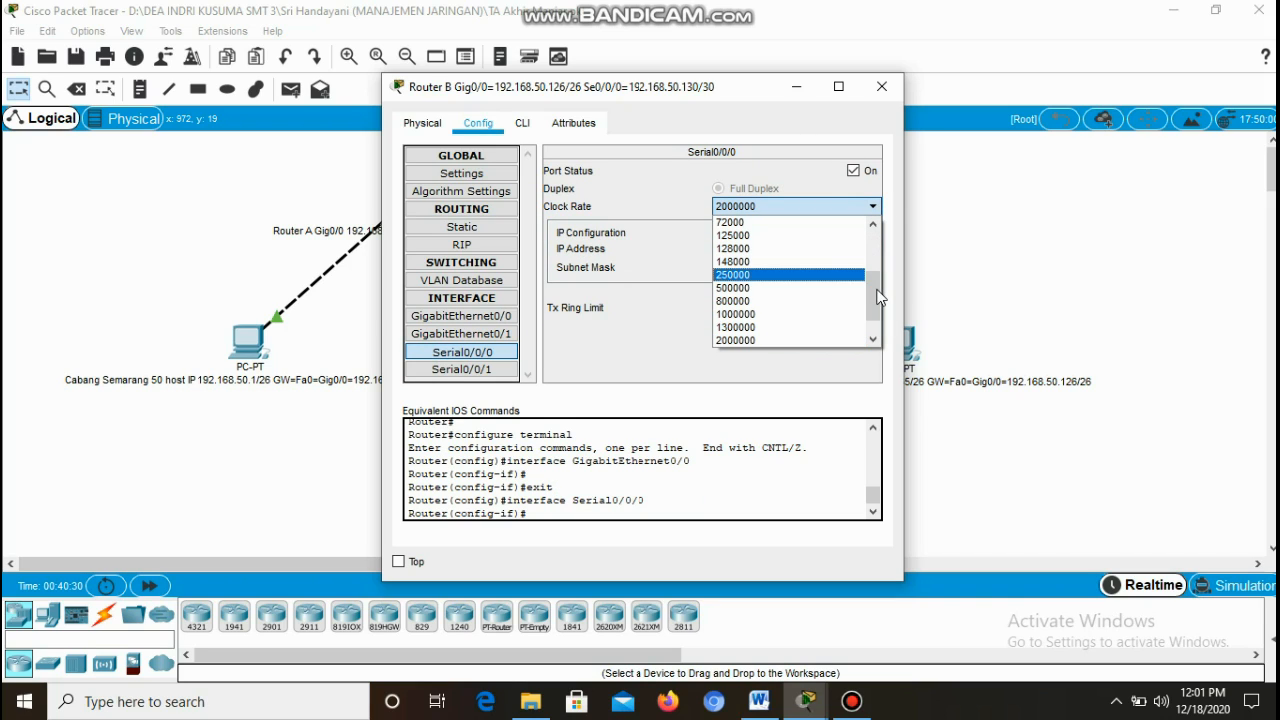
pyautogui.moveTo(876, 292); pyautogui.dragTo(878, 331)
pyautogui.click(792, 342)
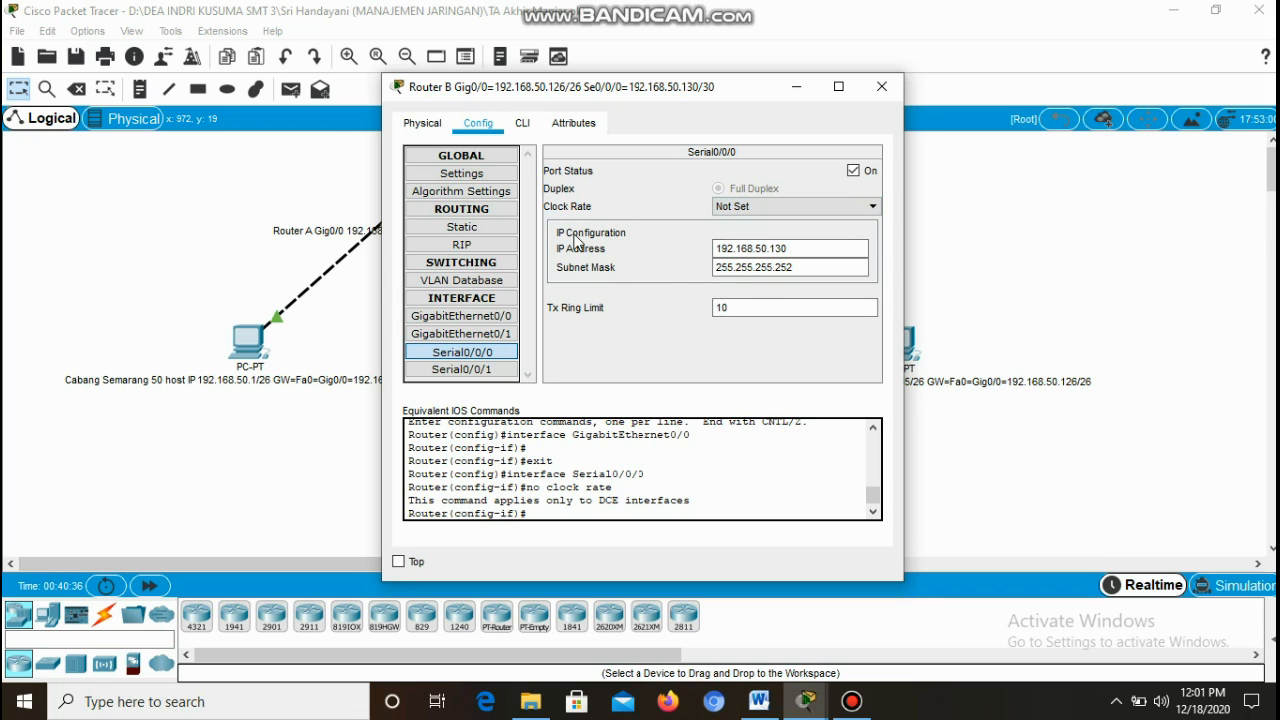
pyautogui.click(882, 86)
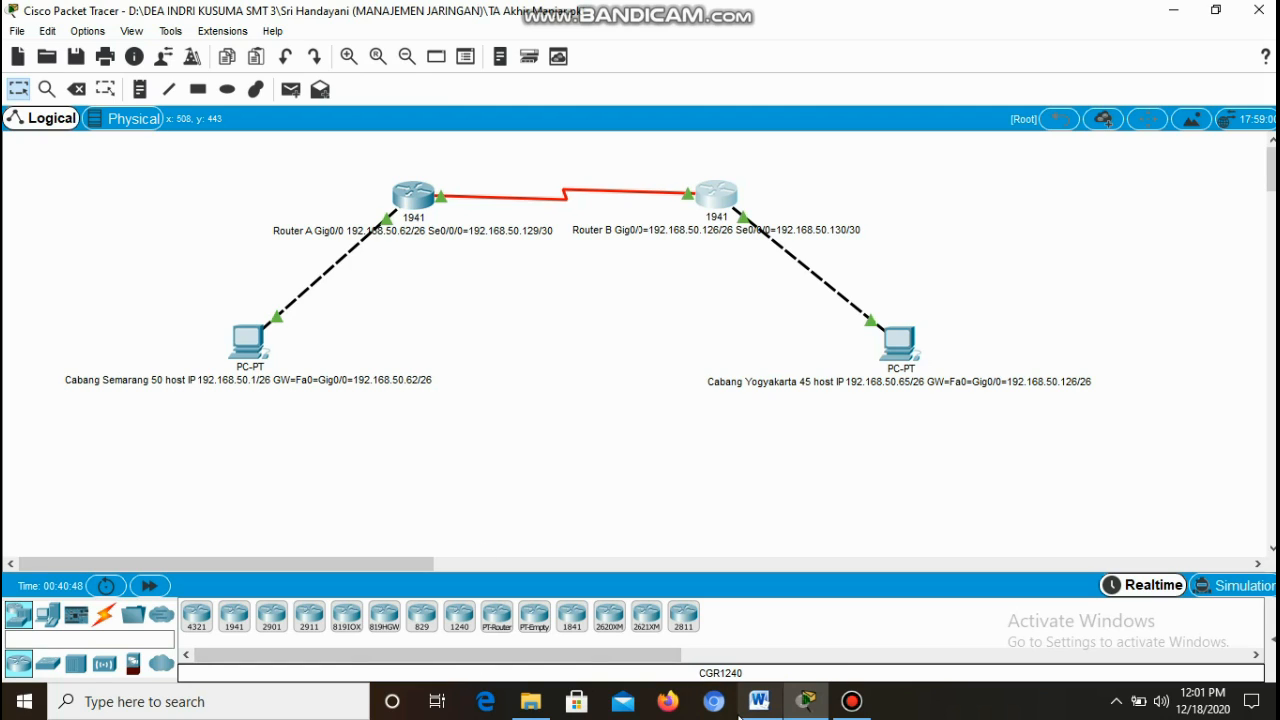
# - Switch to Word and return to the problem statement at the start of the addressing document
pyautogui.click(755, 714)
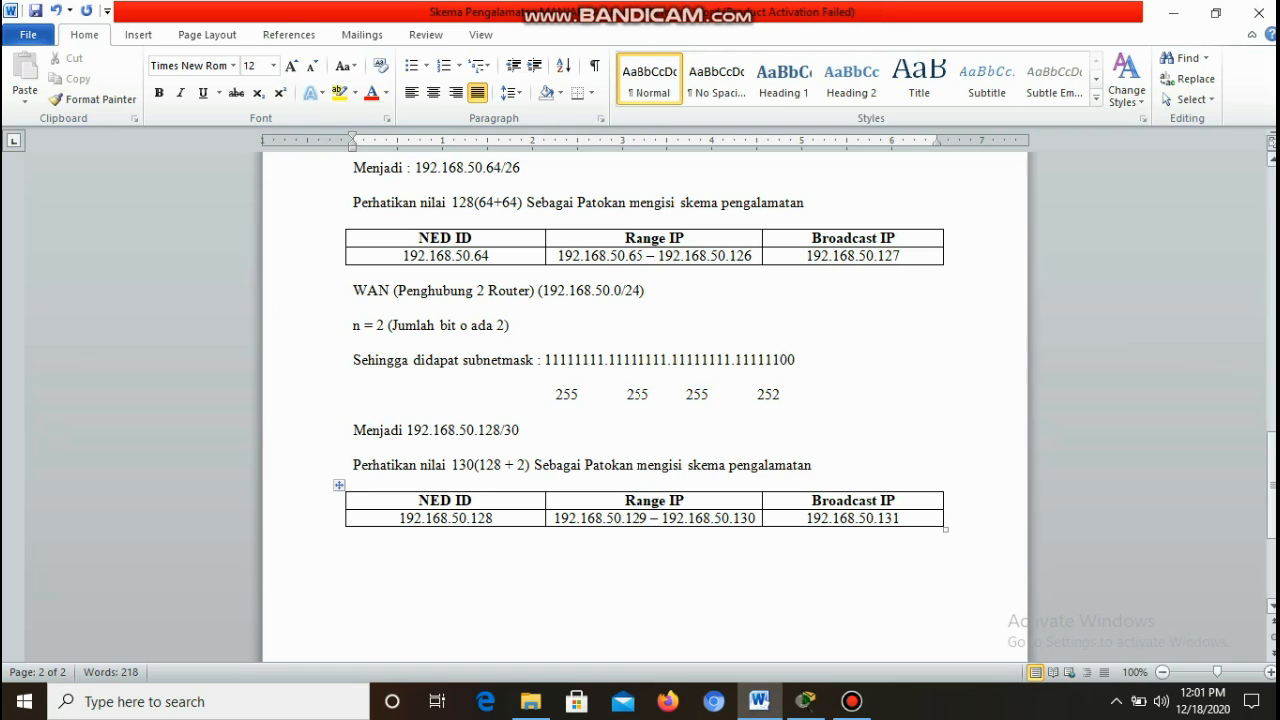
pyautogui.moveTo(1272, 480); pyautogui.dragTo(1272, 205)
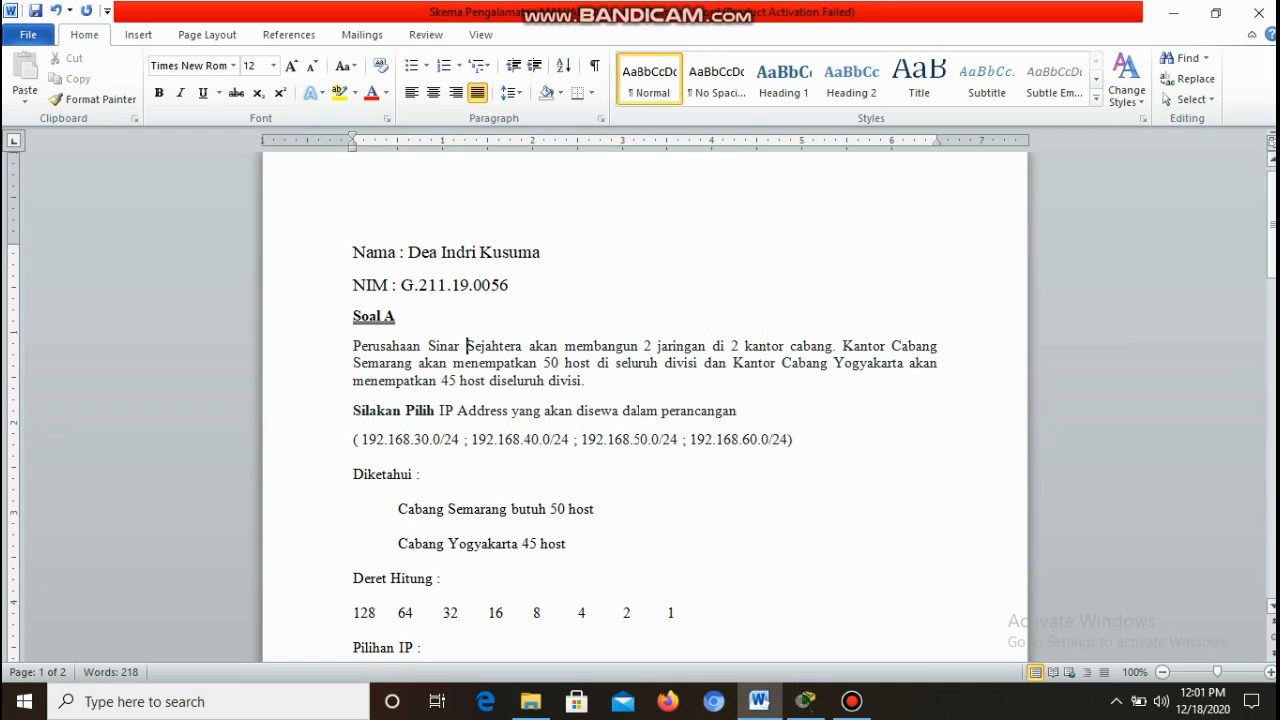
# - Switch to Packet Tracer and open the static route settings of Router A, ready for a network entry
pyautogui.click(805, 702)
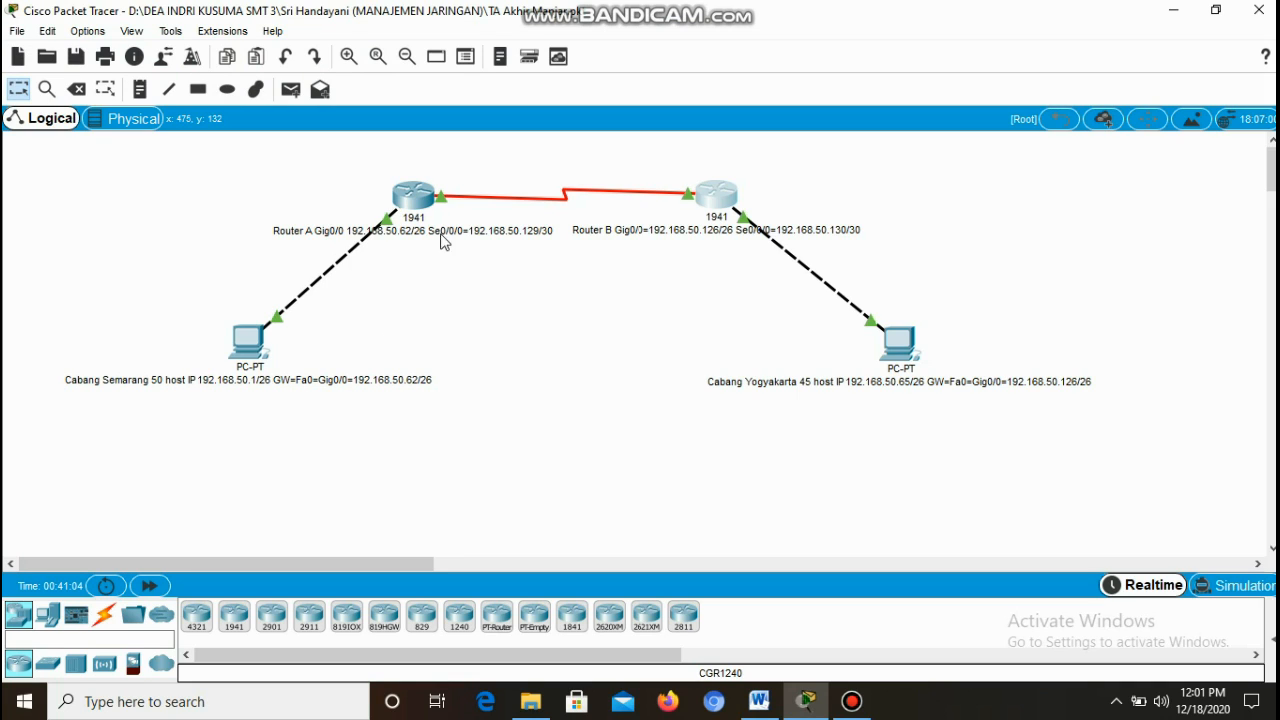
pyautogui.click(418, 204)
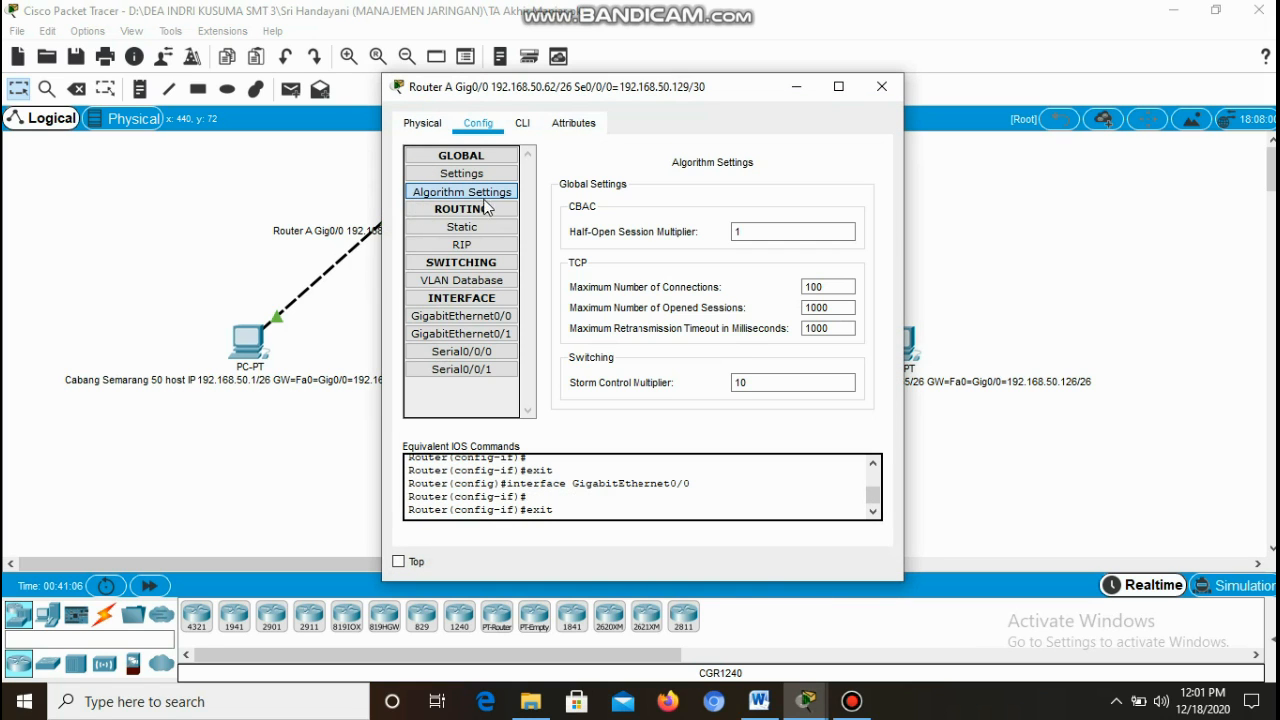
pyautogui.click(474, 232)
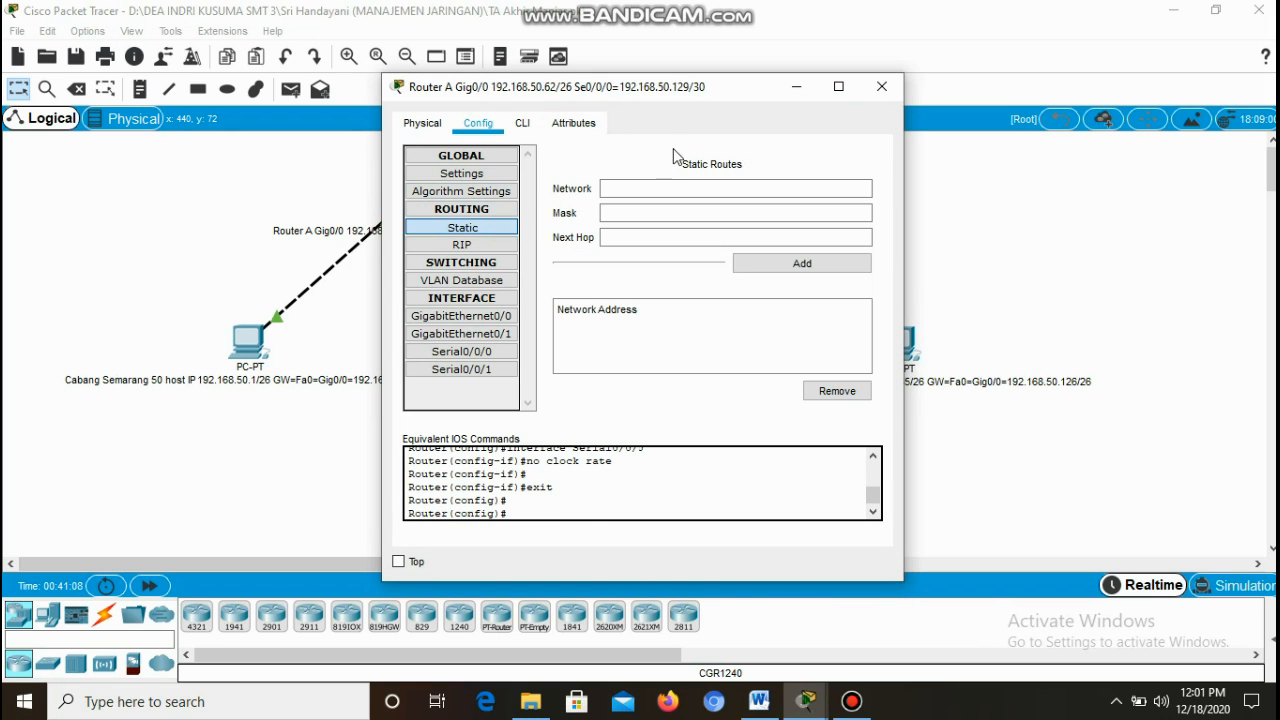
pyautogui.click(645, 190)
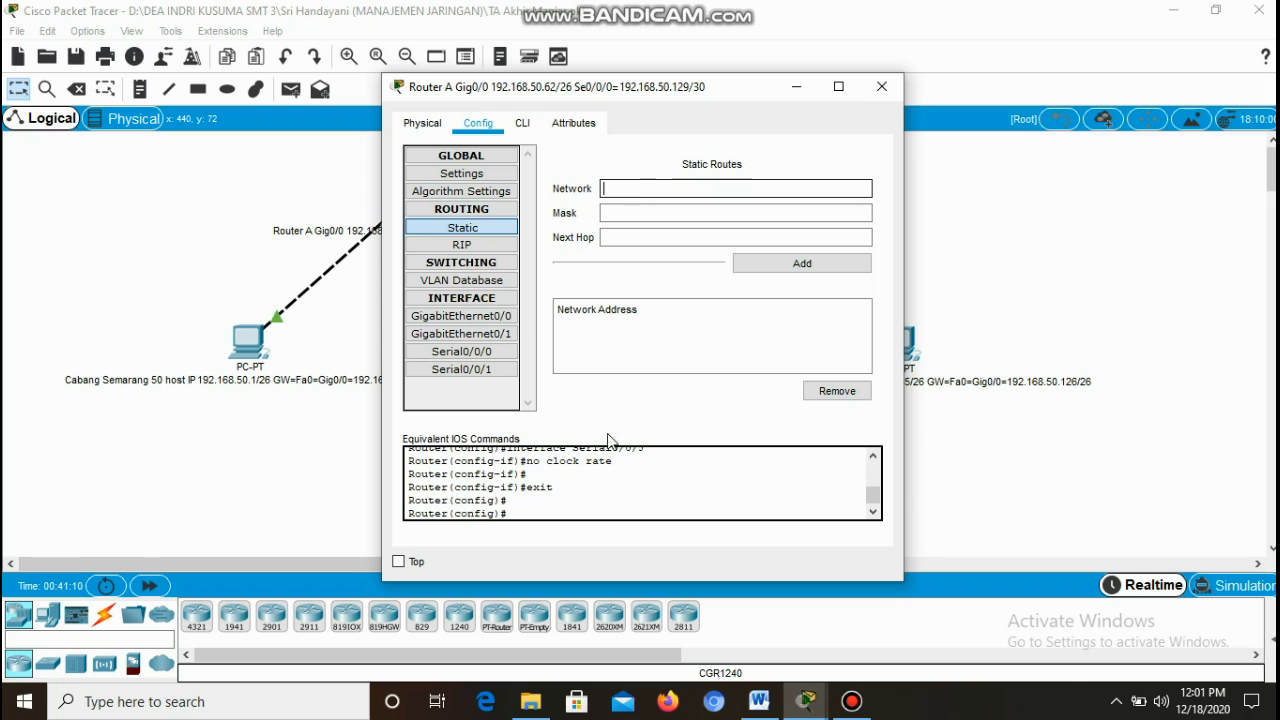
# - Arrange the Word document beside Router A's configuration at 68% zoom, showing the Yogyakarta branch's addressing table
pyautogui.click(759, 700)
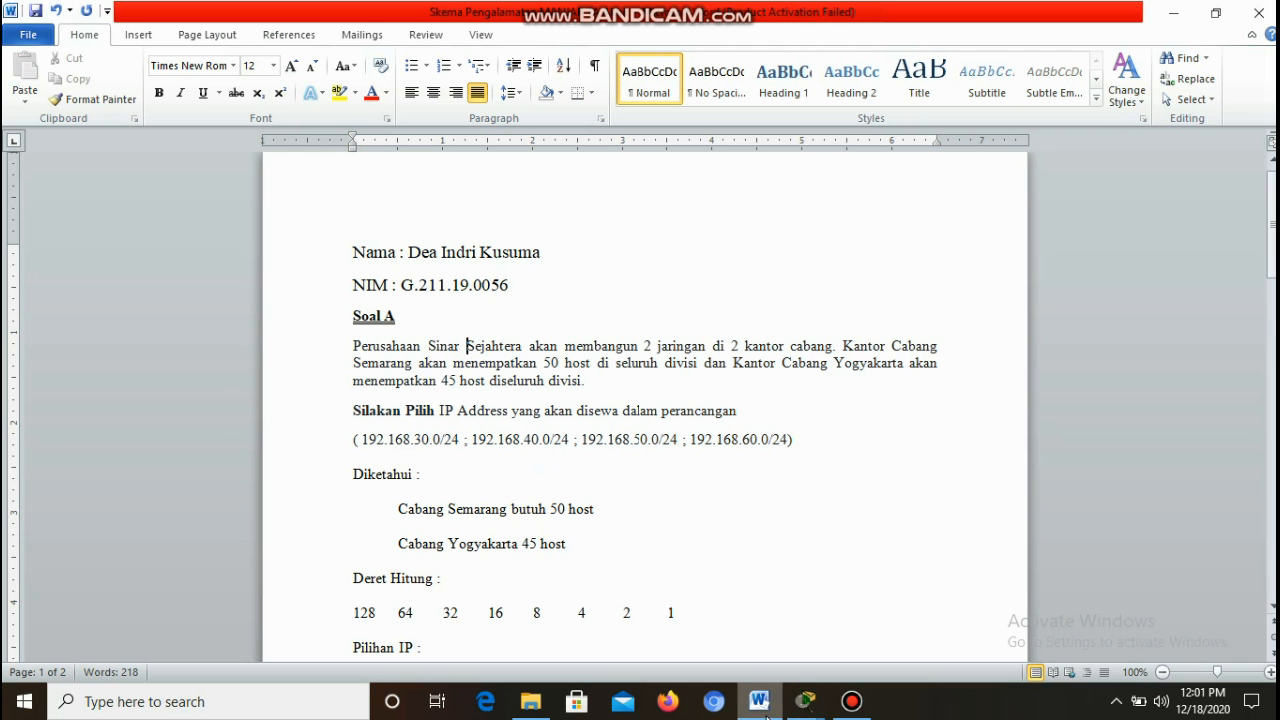
pyautogui.click(1215, 13)
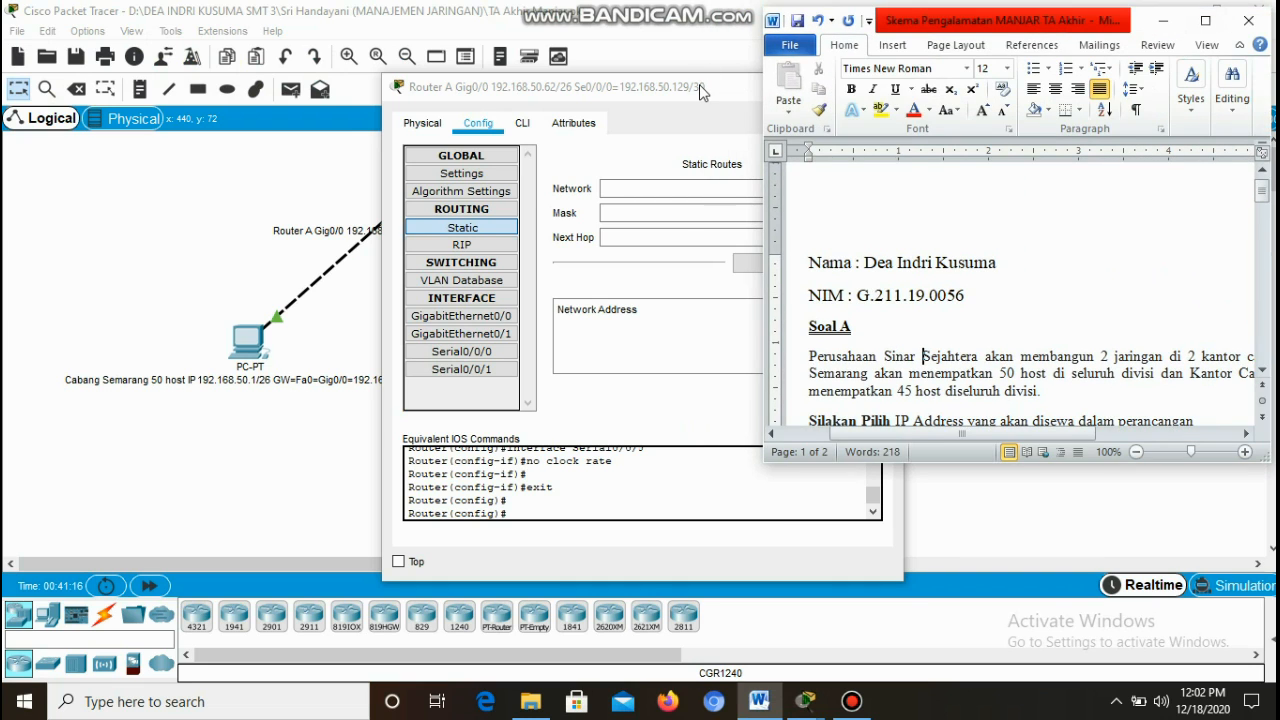
pyautogui.moveTo(703, 93); pyautogui.dragTo(447, 66)
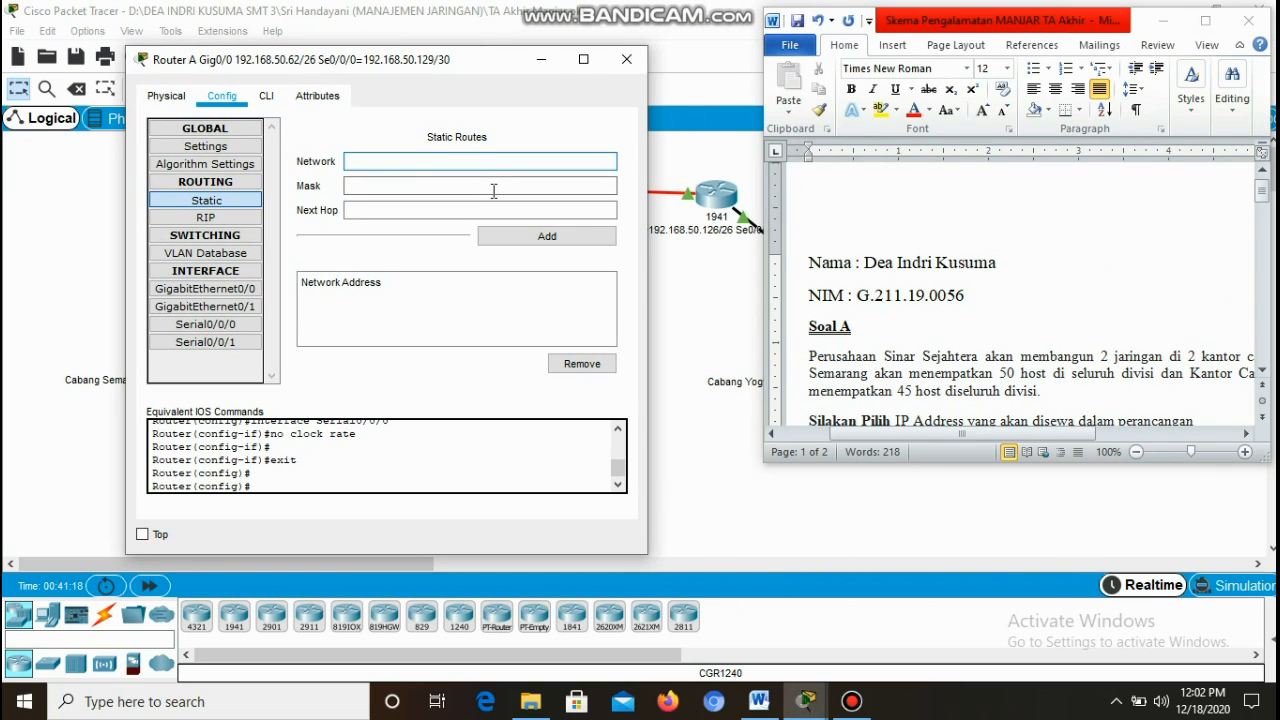
pyautogui.click(1180, 455)
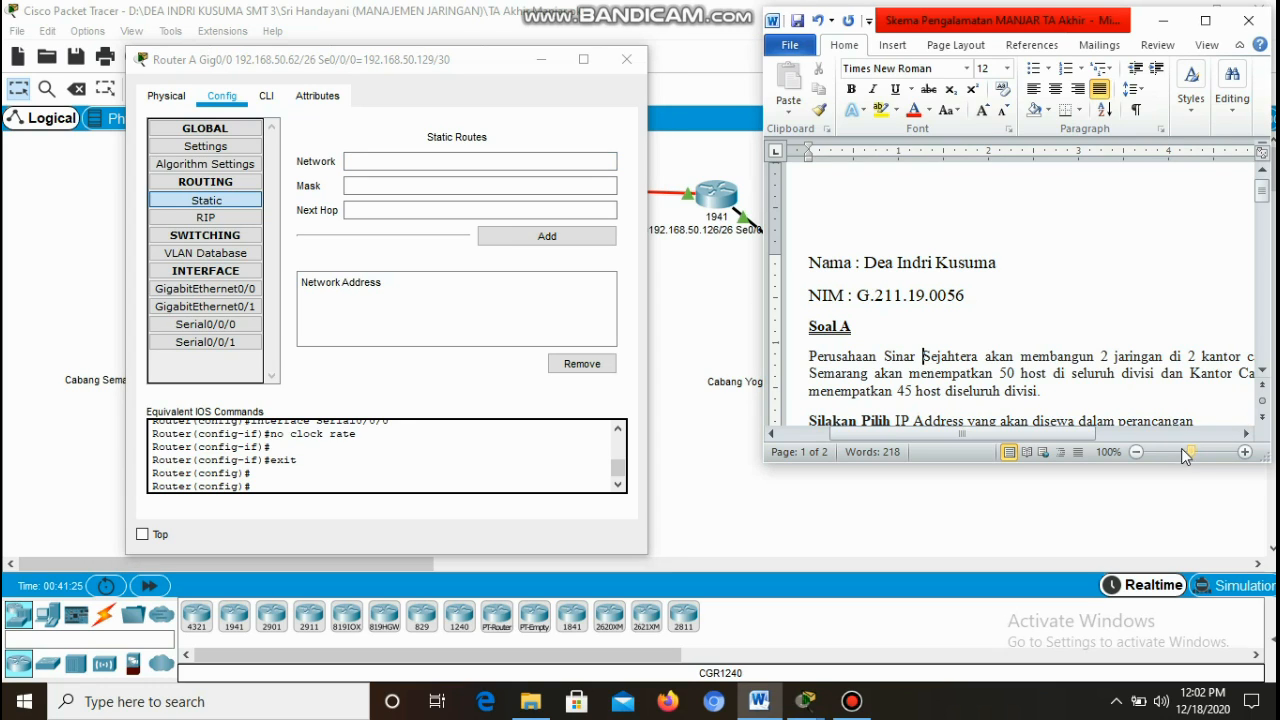
pyautogui.click(1175, 453)
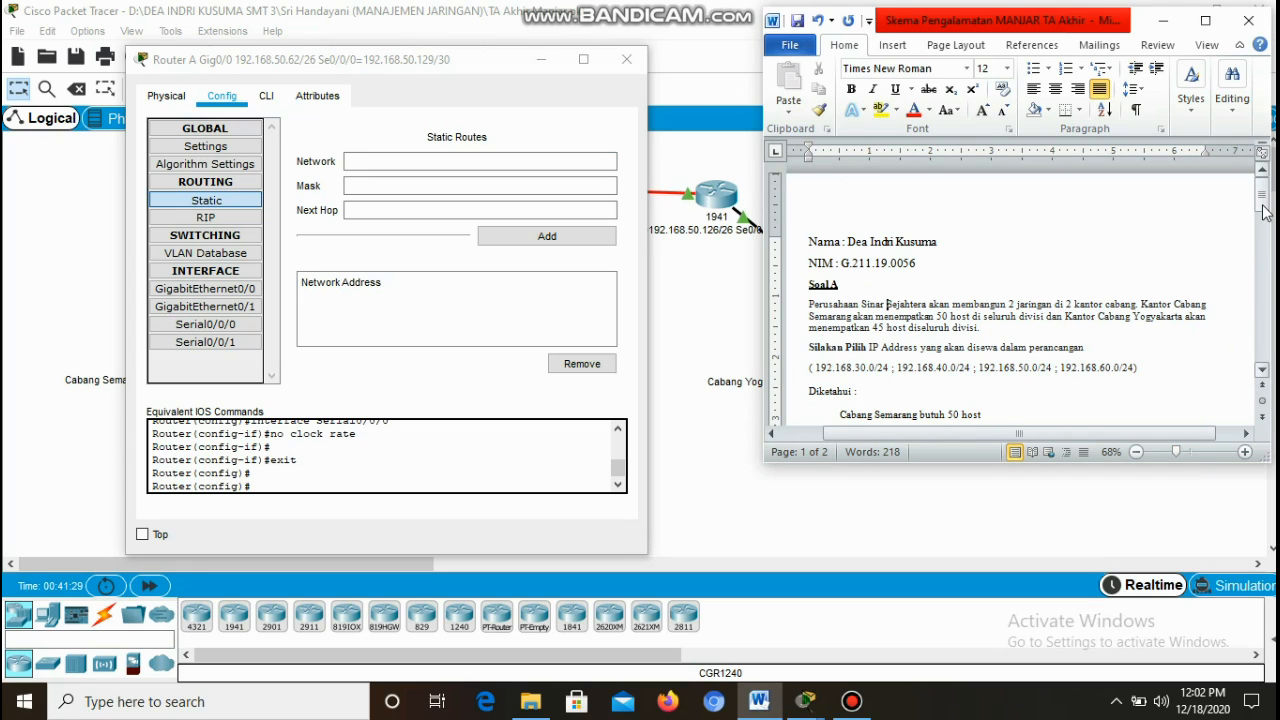
pyautogui.moveTo(1264, 213); pyautogui.dragTo(407, 164)
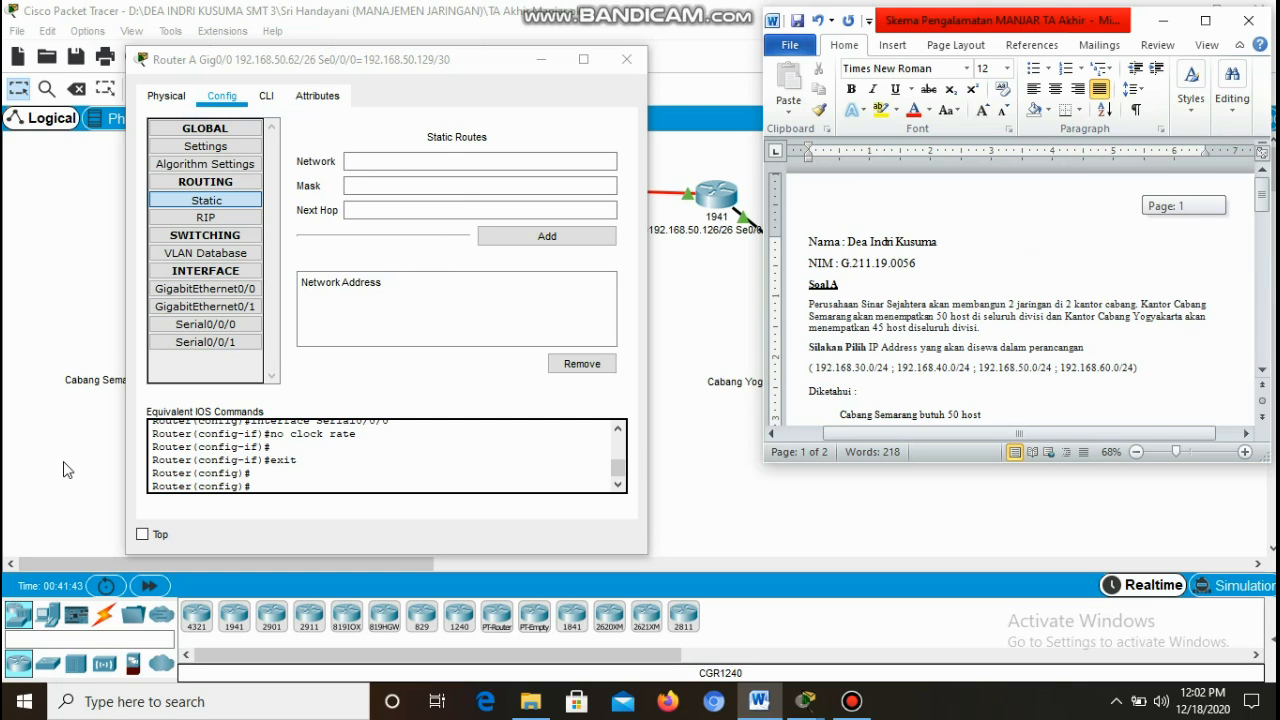
pyautogui.moveTo(66, 470); pyautogui.dragTo(1268, 203)
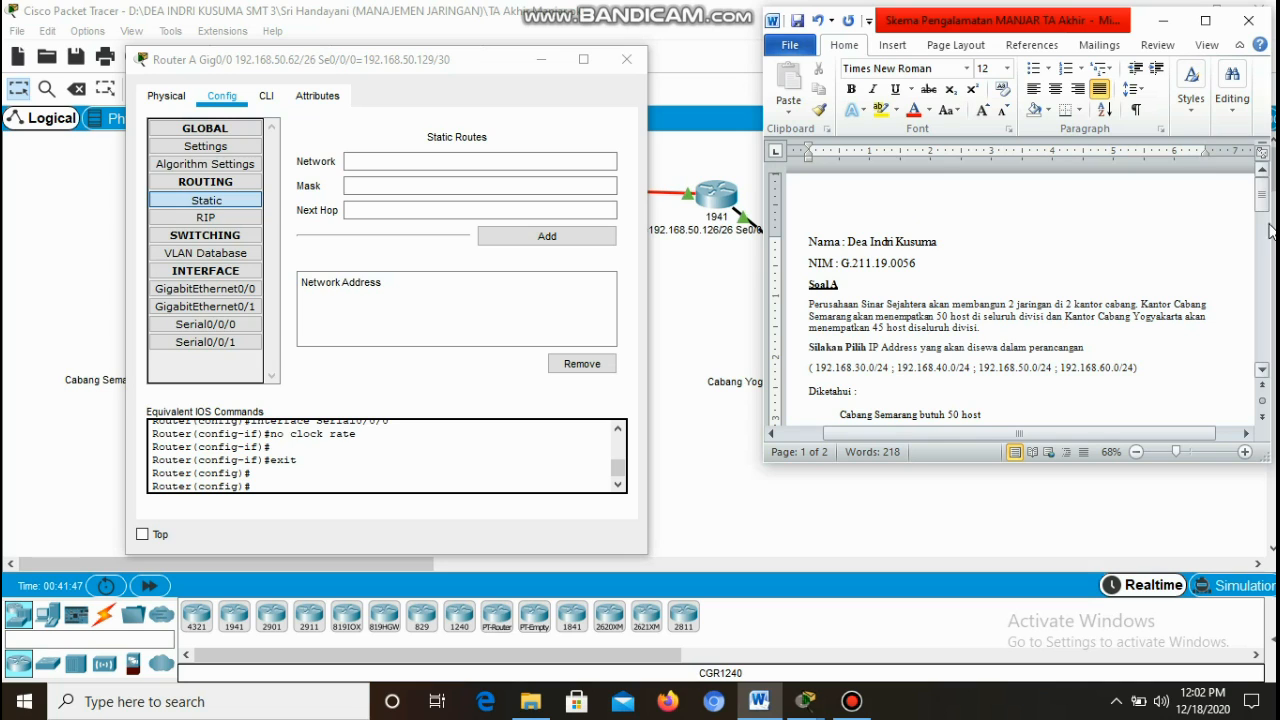
pyautogui.click(1261, 225)
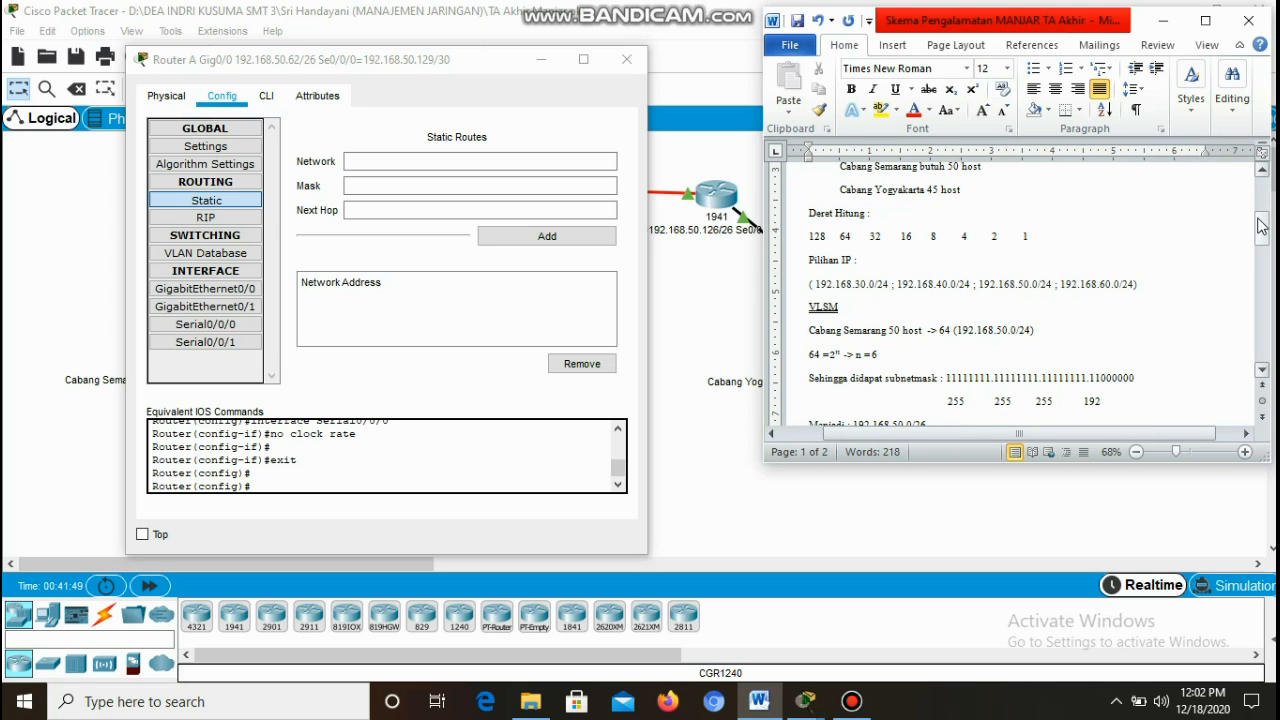
pyautogui.moveTo(1261, 225); pyautogui.dragTo(1264, 293)
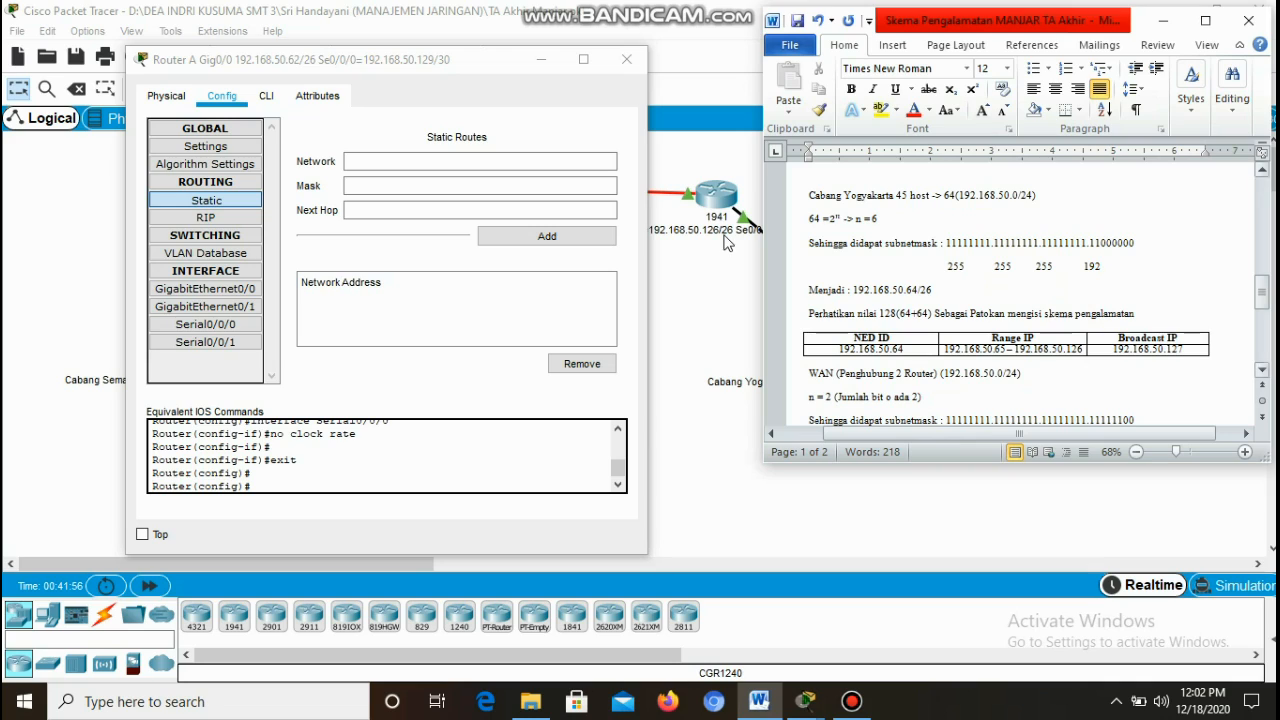
# - Add a static route on Router A to network 192.168.50.64, mask 255.255.255.192, next hop 192.168.50.130, and close its configuration
pyautogui.click(508, 162)
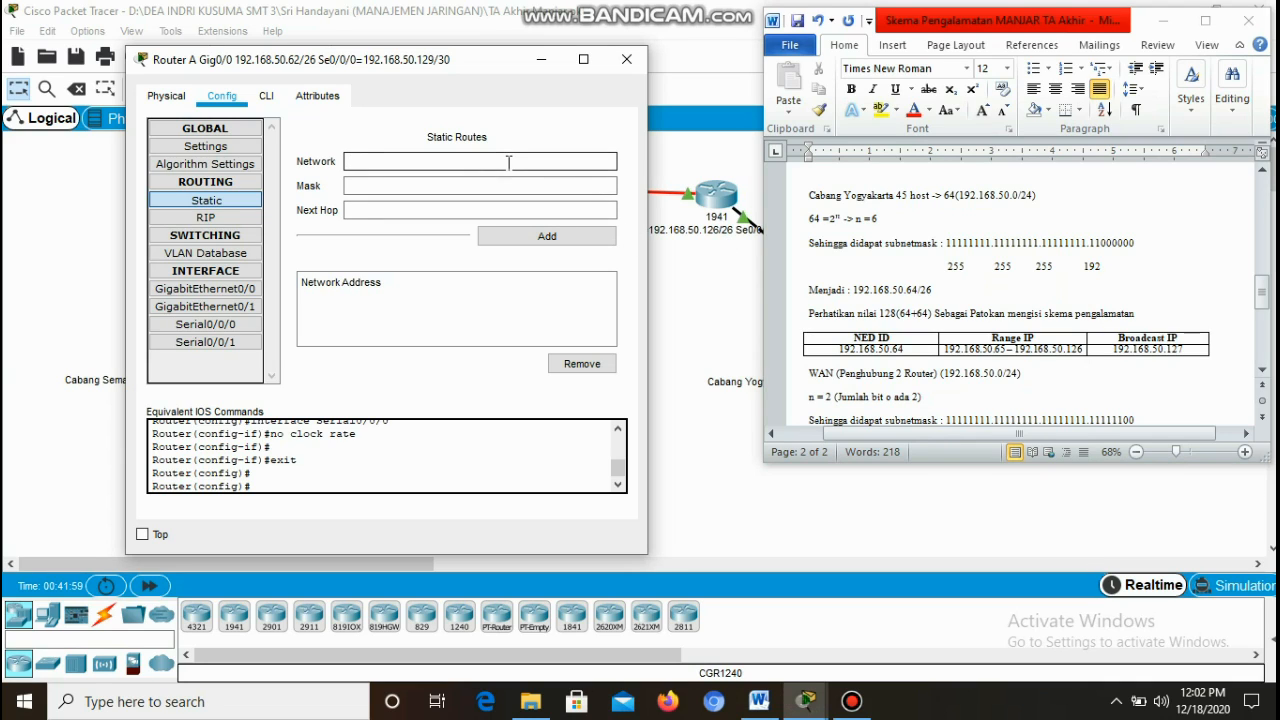
pyautogui.write('192.168.')
pyautogui.write('50.64')
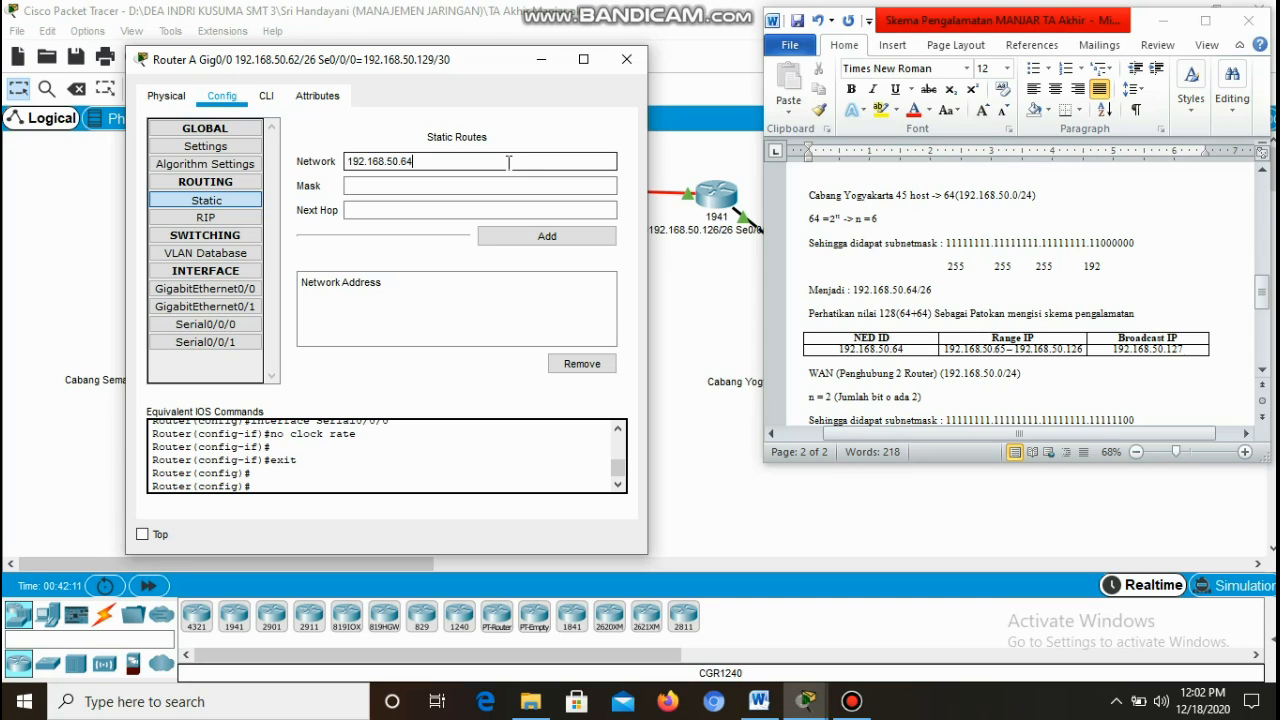
pyautogui.click(412, 185)
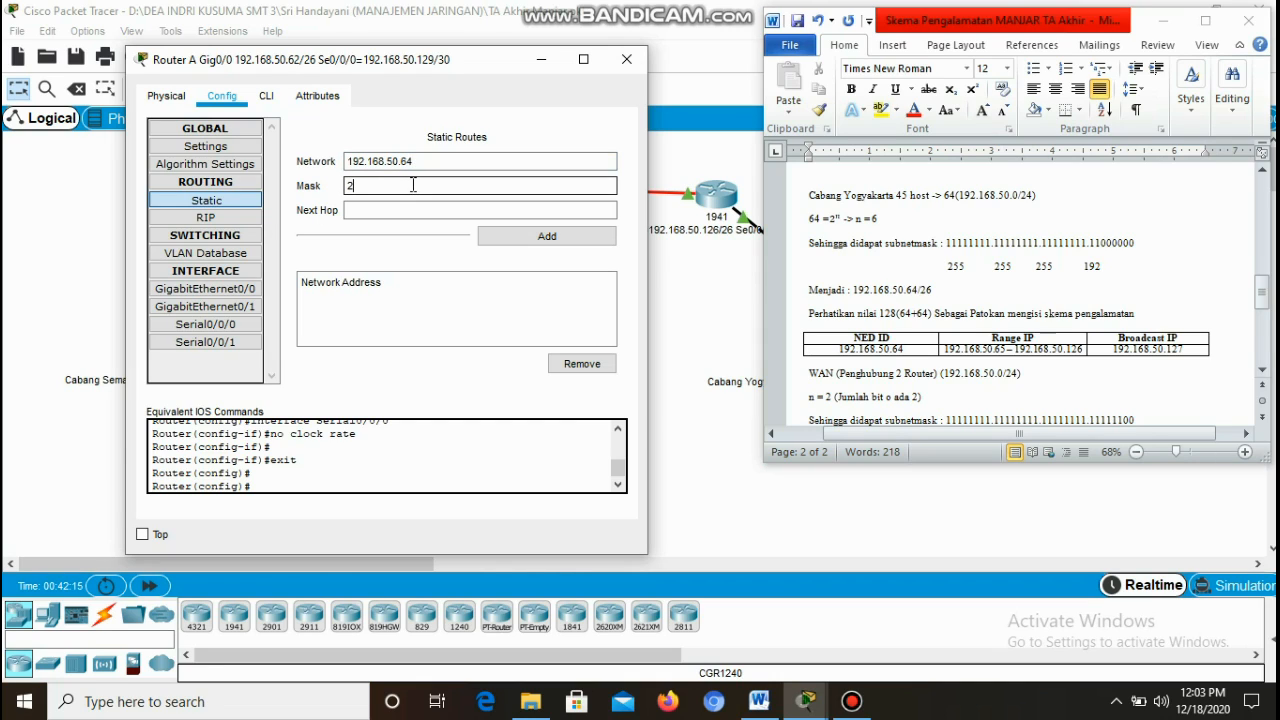
pyautogui.write('255.255.255.192')
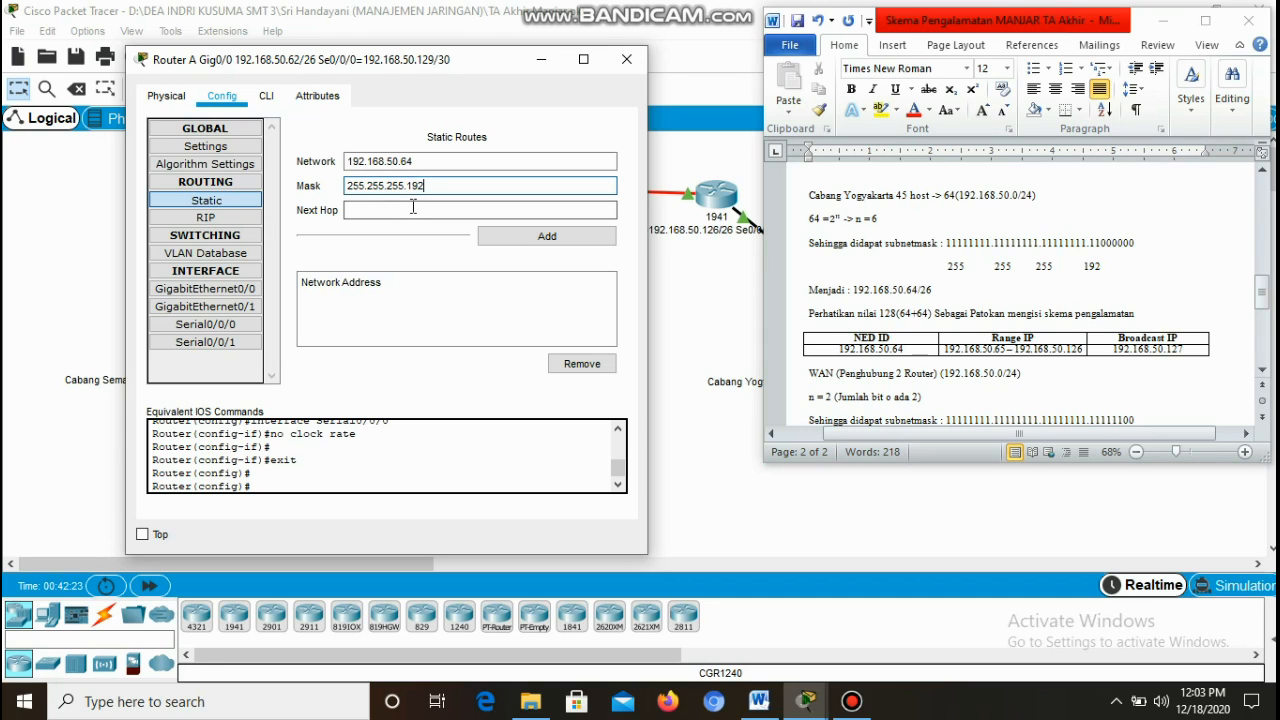
pyautogui.click(414, 209)
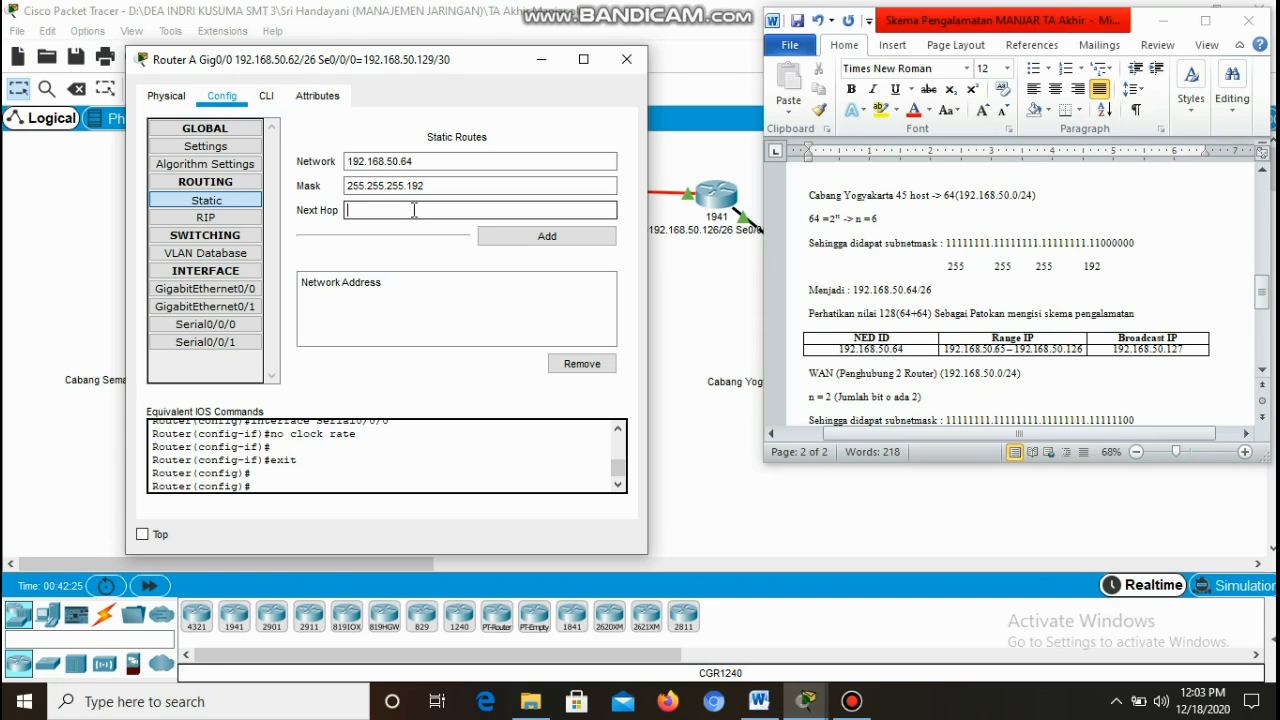
pyautogui.write('192.168')
pyautogui.write('.50.130')
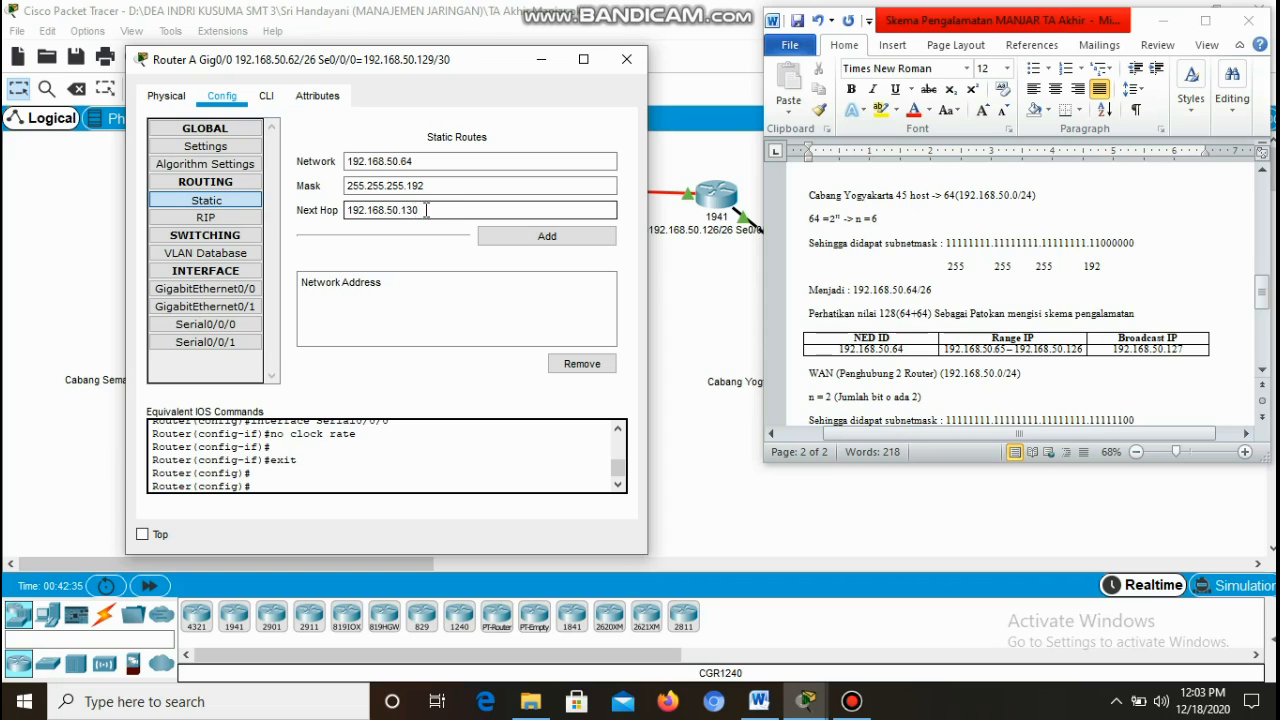
pyautogui.click(527, 246)
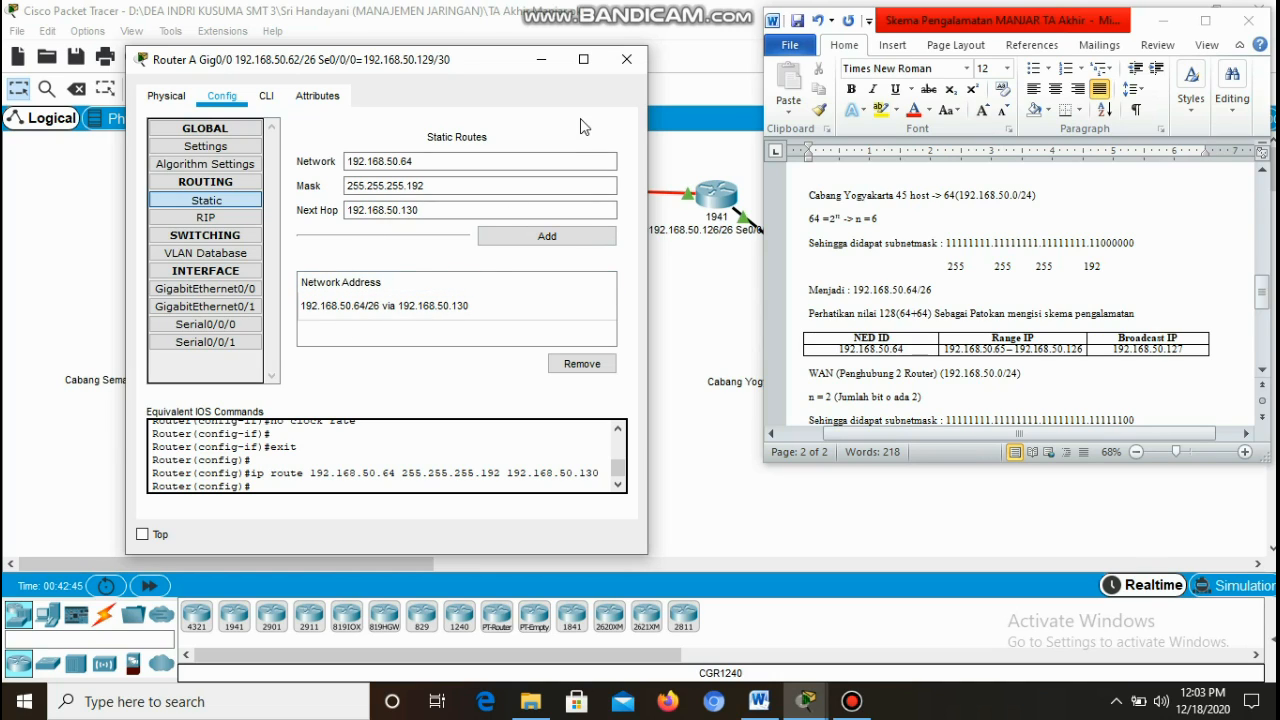
pyautogui.click(626, 60)
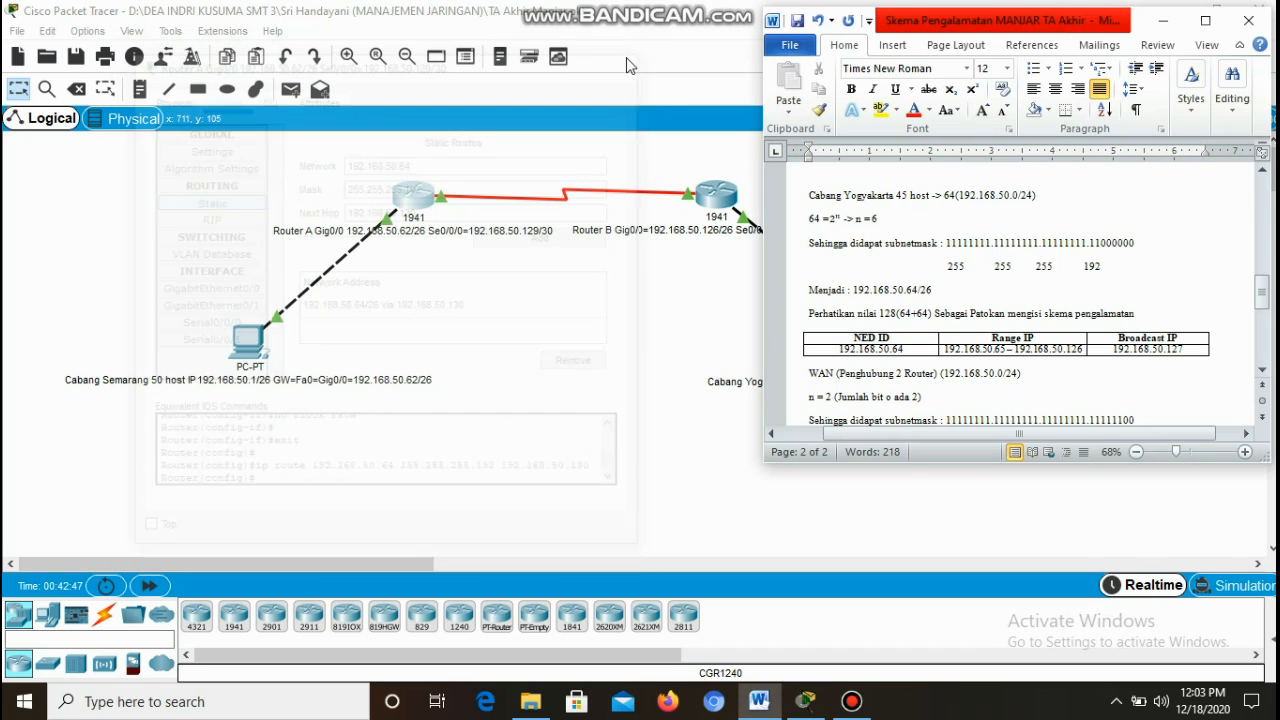
# - Open Router B's configuration beside the Word document and bring the Semarang branch's addressing table into view
pyautogui.click(724, 203)
pyautogui.click(724, 203)
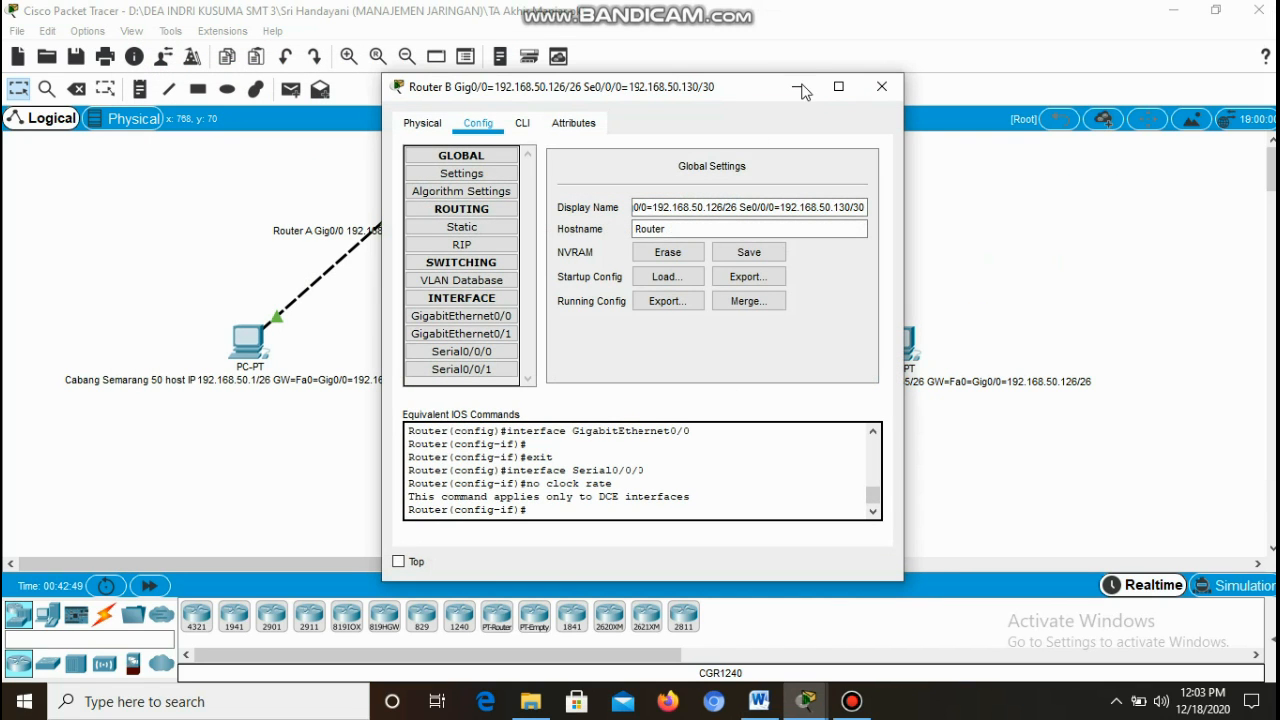
pyautogui.moveTo(732, 98); pyautogui.dragTo(458, 73)
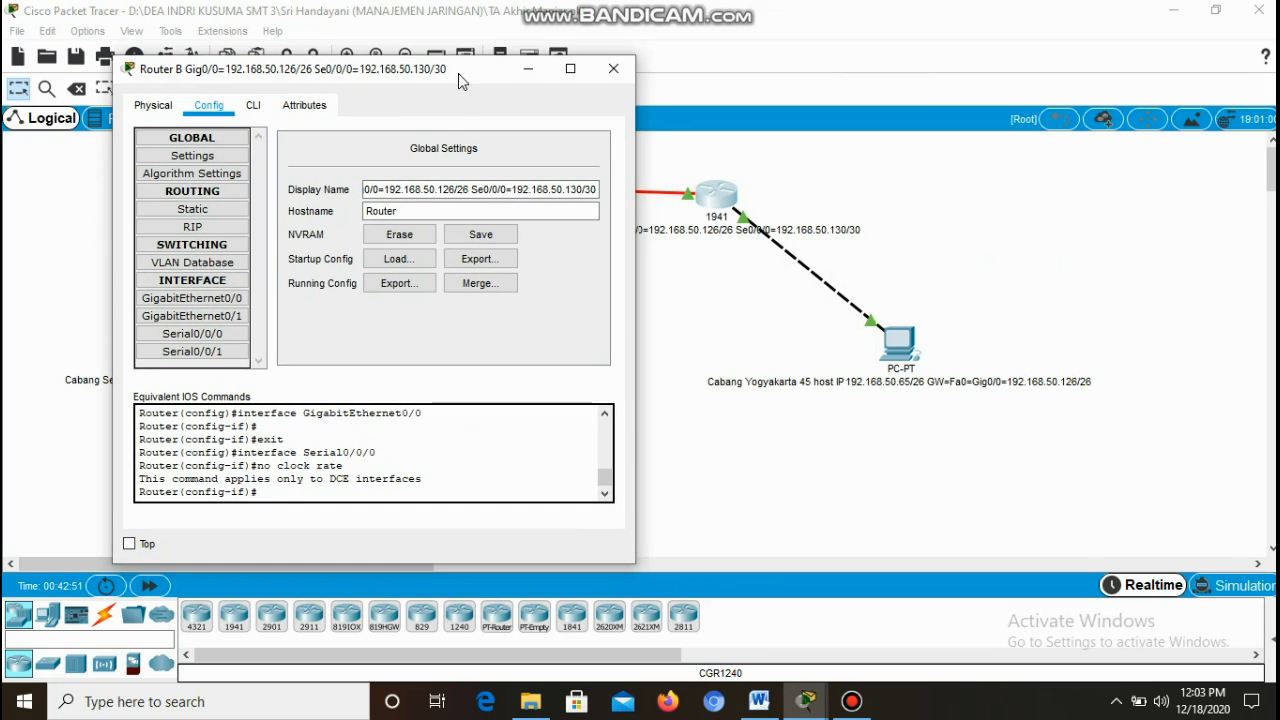
pyautogui.click(759, 701)
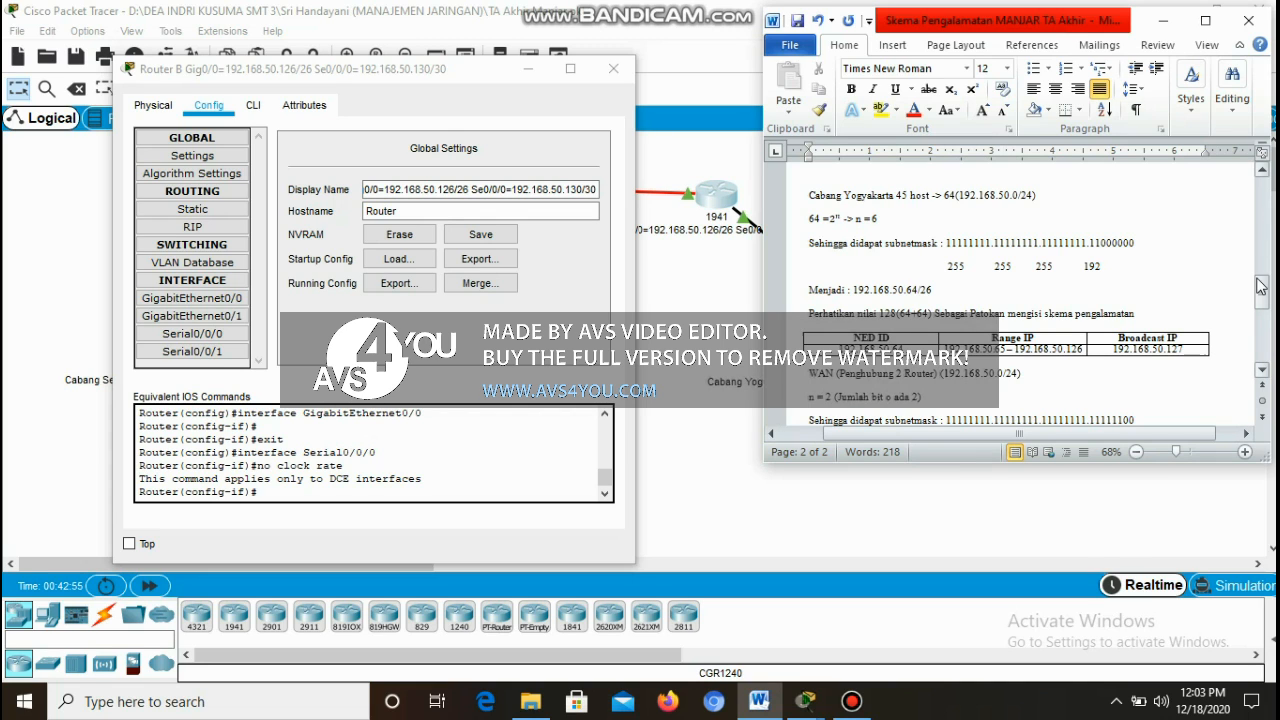
pyautogui.moveTo(1264, 300); pyautogui.dragTo(1262, 253)
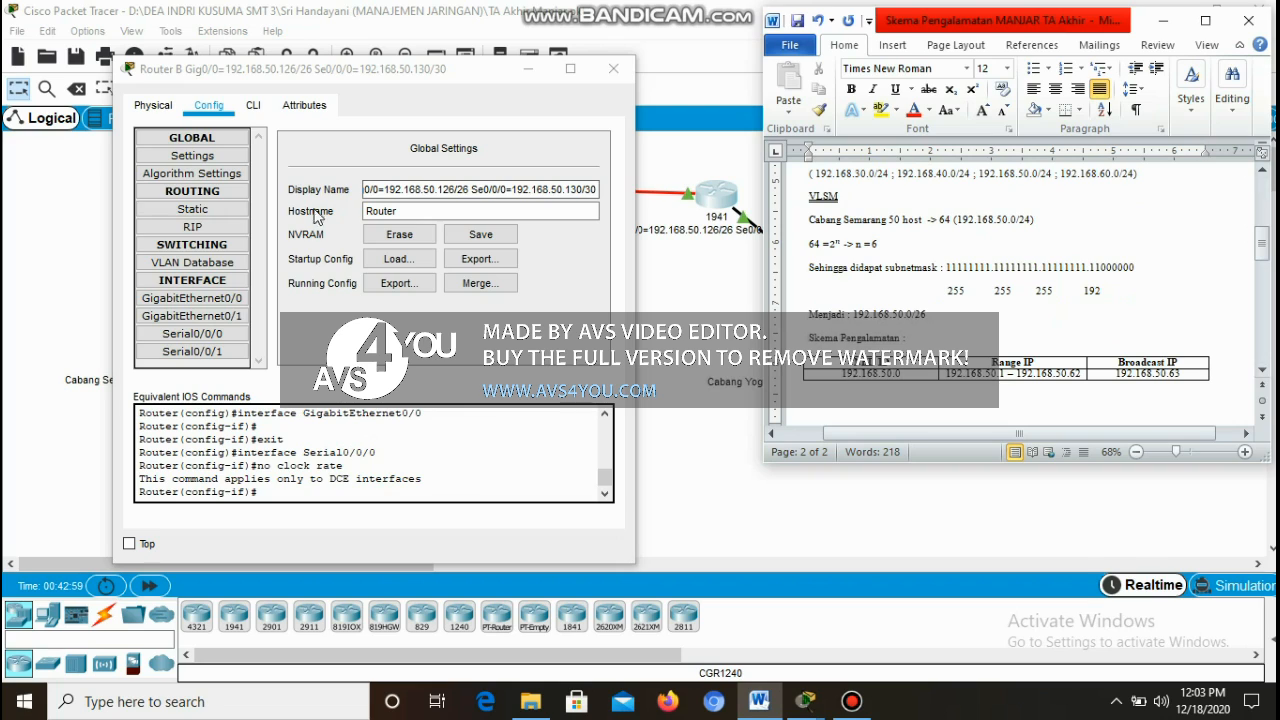
# - Add a static route on Router B to network 192.168.50.0 with mask 255.255.255.192 and next hop 192.168.50.129
pyautogui.click(193, 209)
pyautogui.click(389, 171)
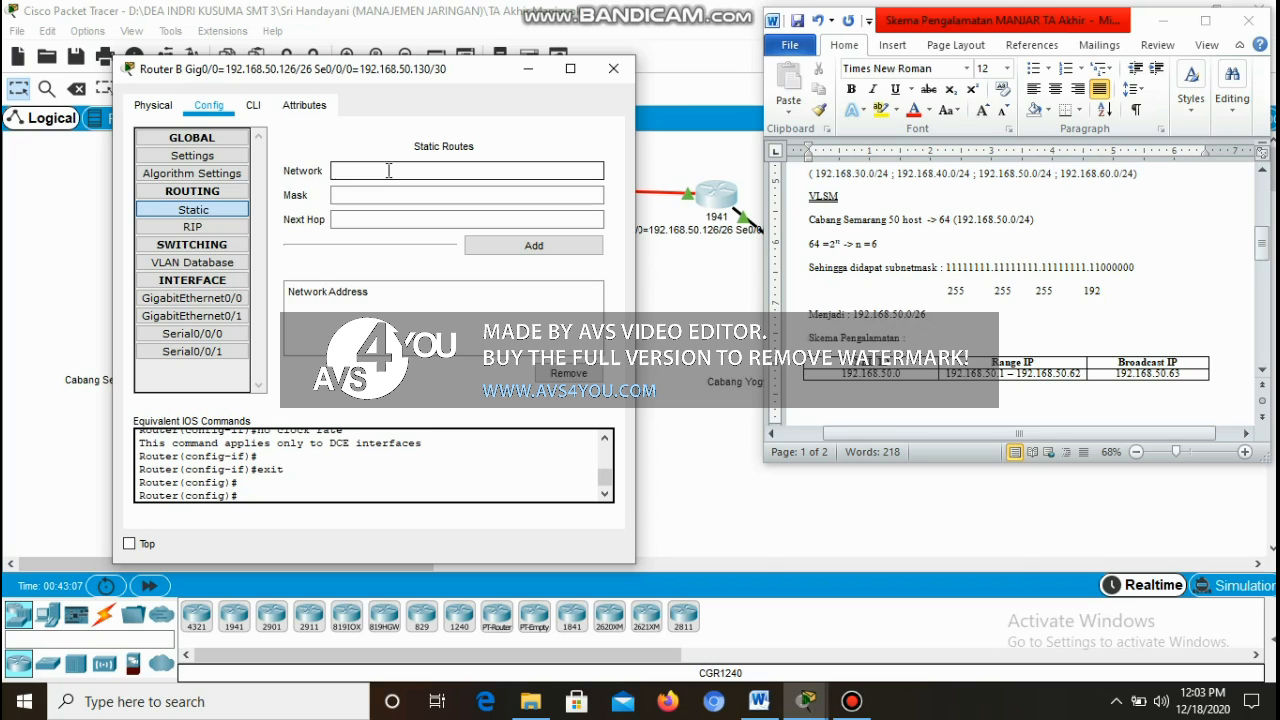
pyautogui.write('192.168.')
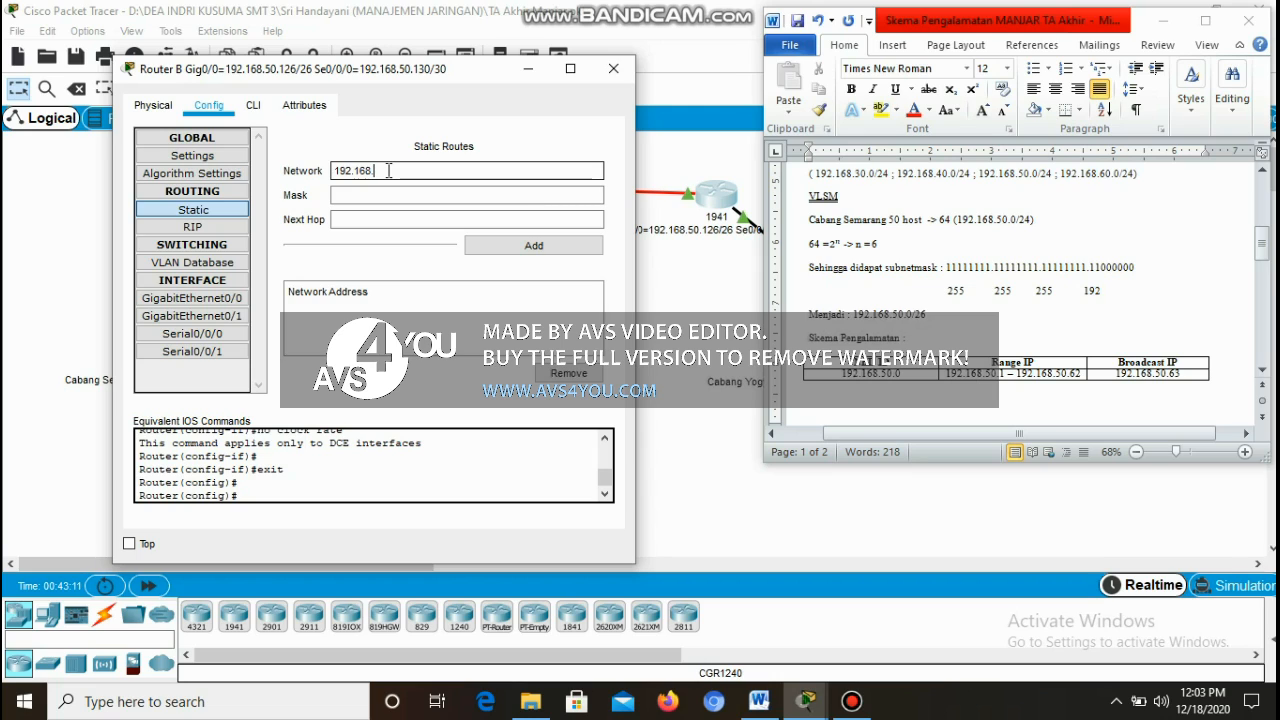
pyautogui.write('50.0')
pyautogui.click(344, 196)
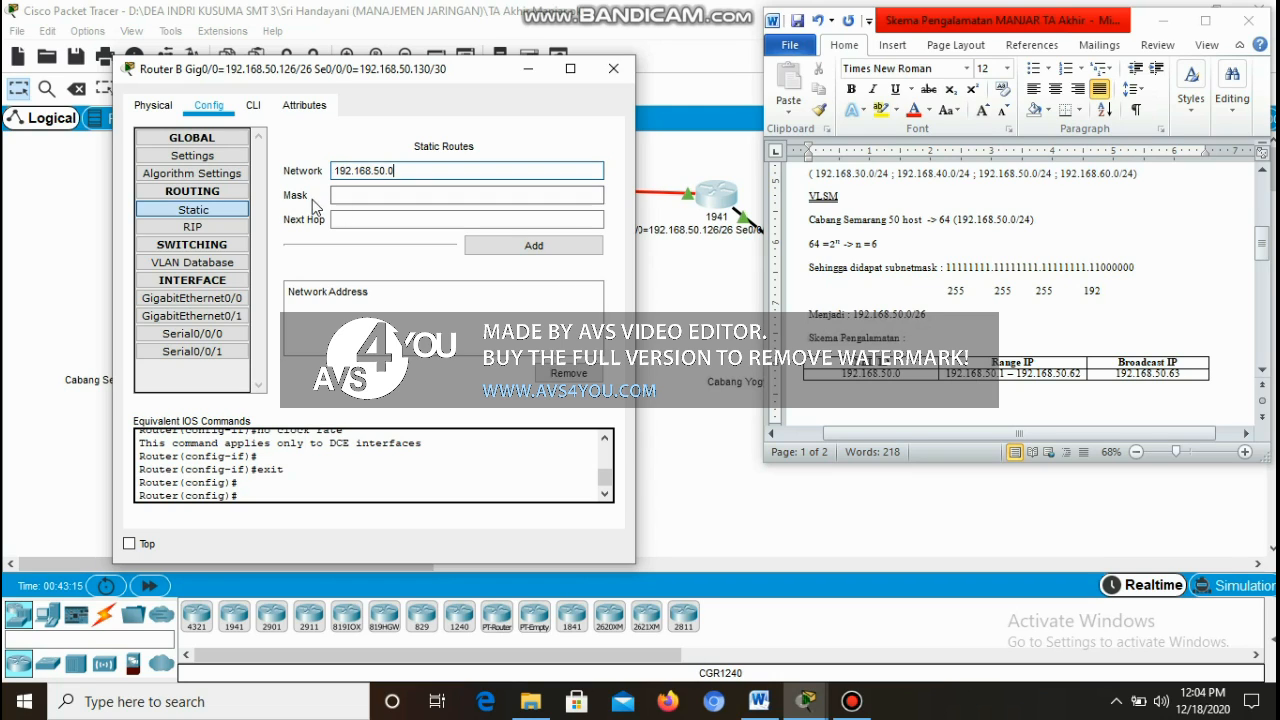
pyautogui.write('25')
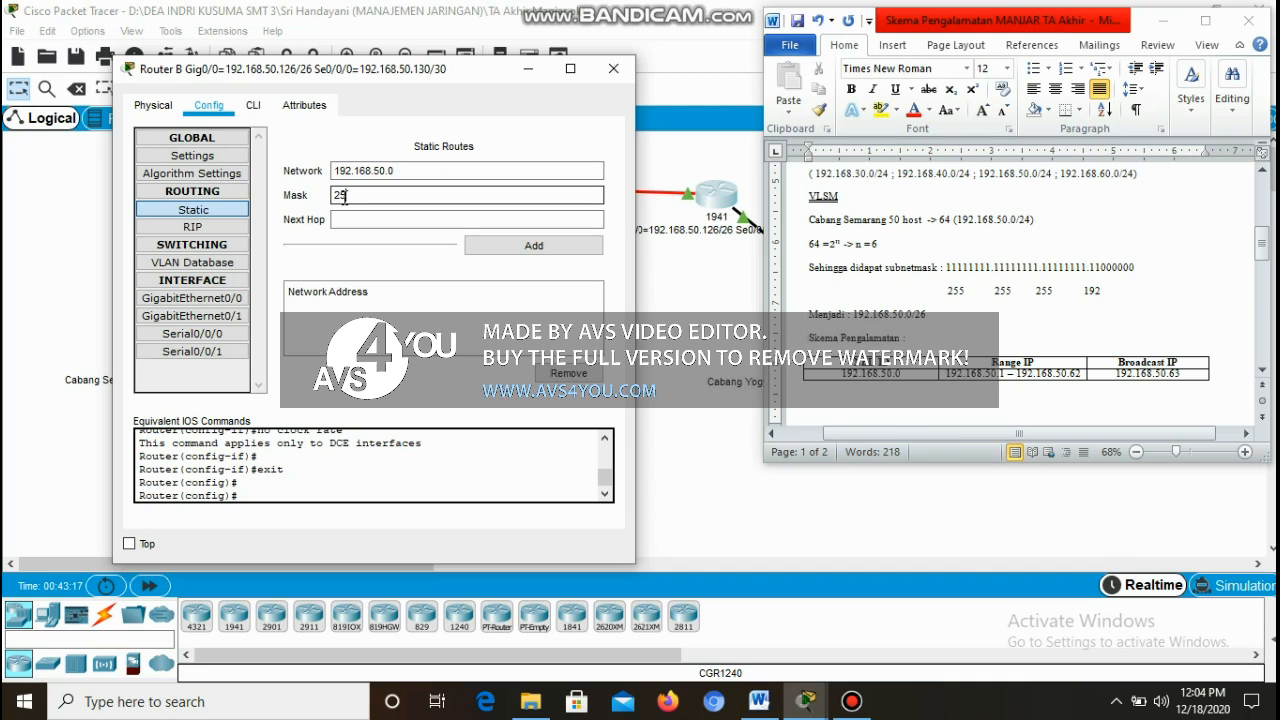
pyautogui.write('5.255.255.192')
pyautogui.click(350, 219)
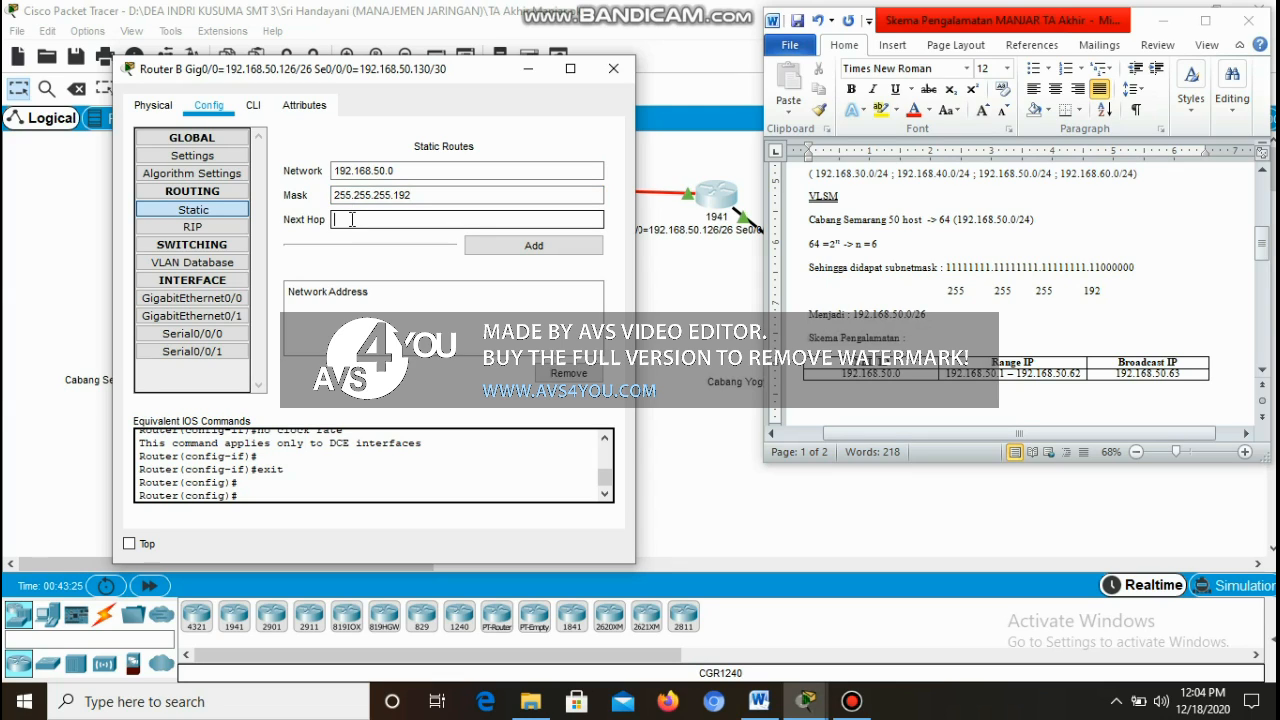
pyautogui.write('192.168.50.129')
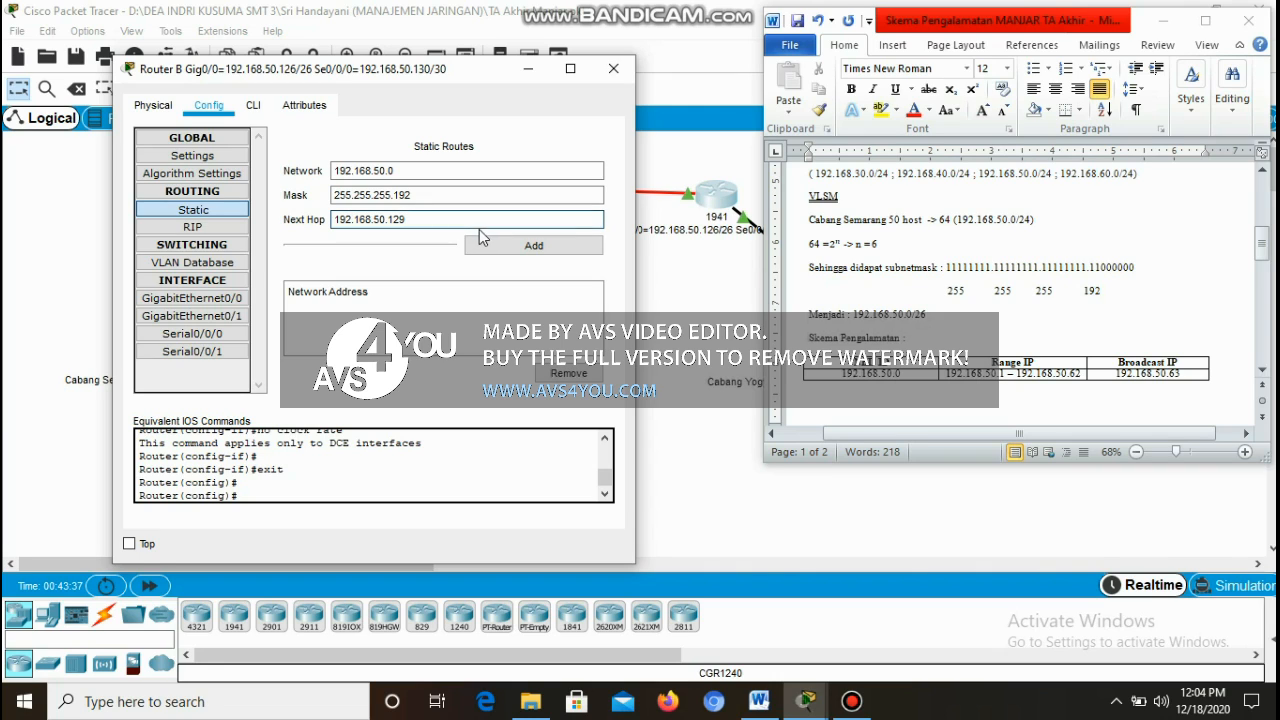
pyautogui.click(533, 245)
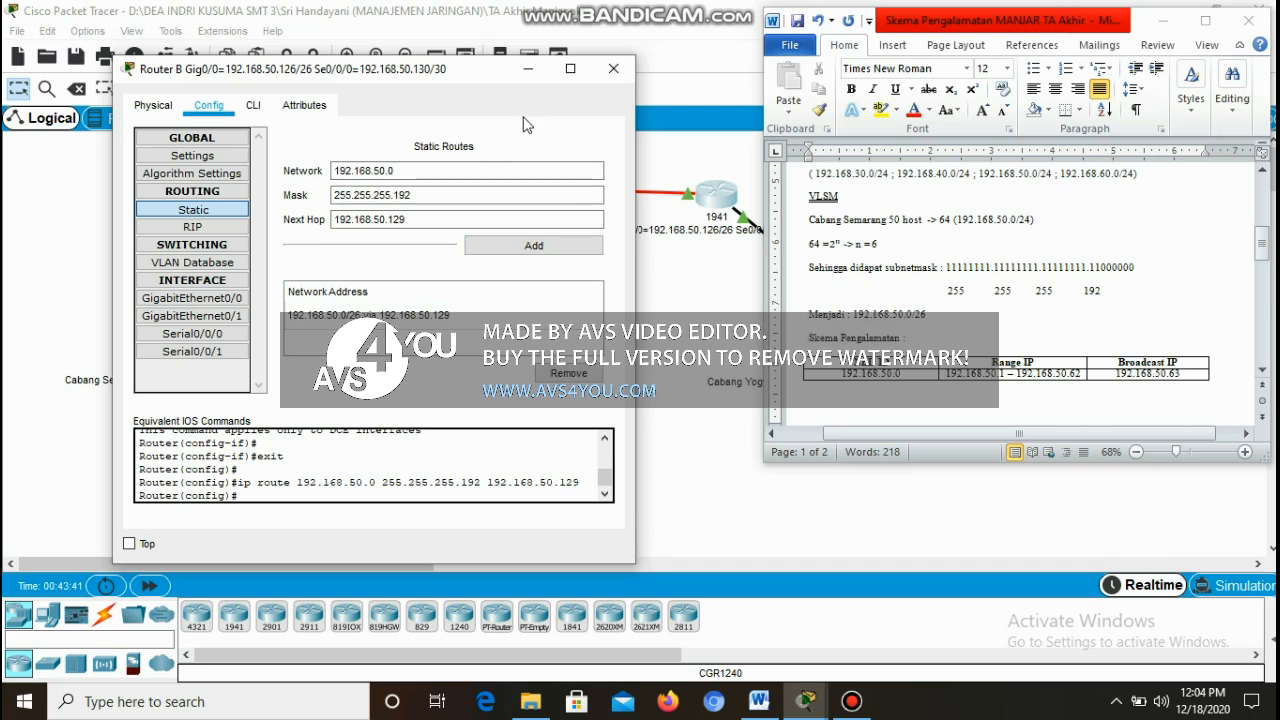
# - Close Router B's configuration, maximize the Word document and return to the Packet Tracer topology
pyautogui.click(613, 68)
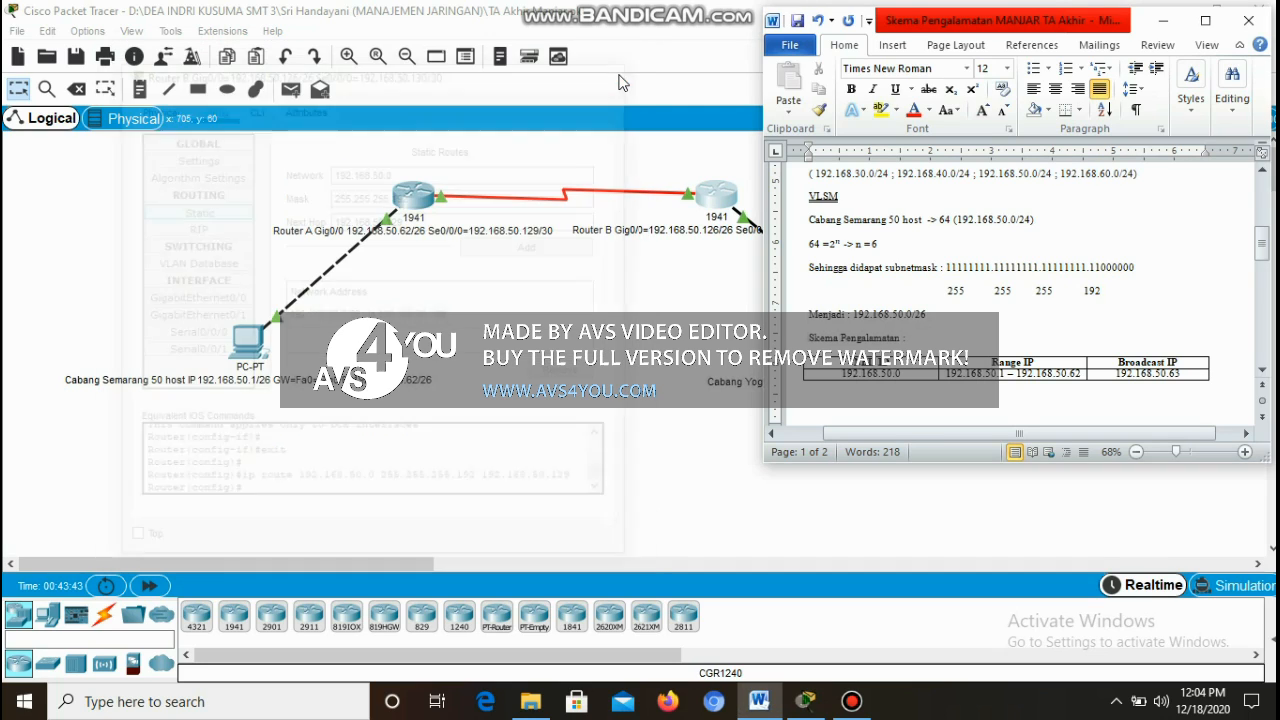
pyautogui.click(1206, 20)
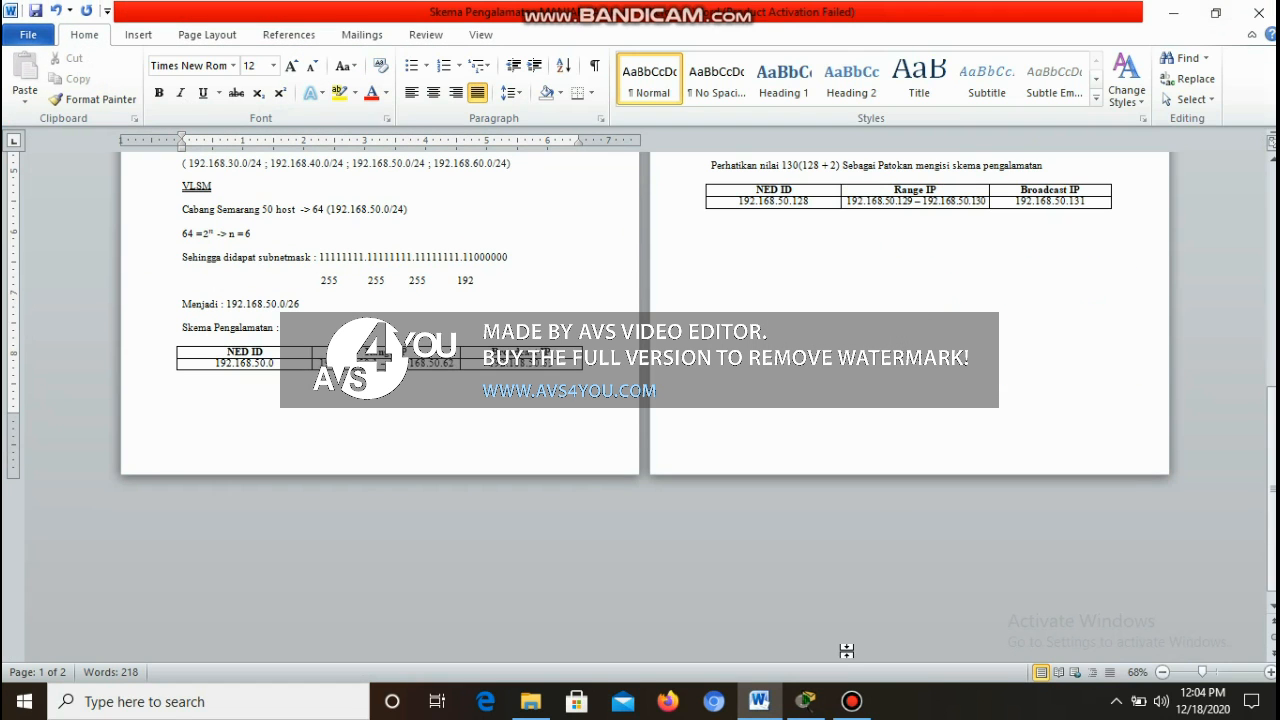
pyautogui.click(805, 701)
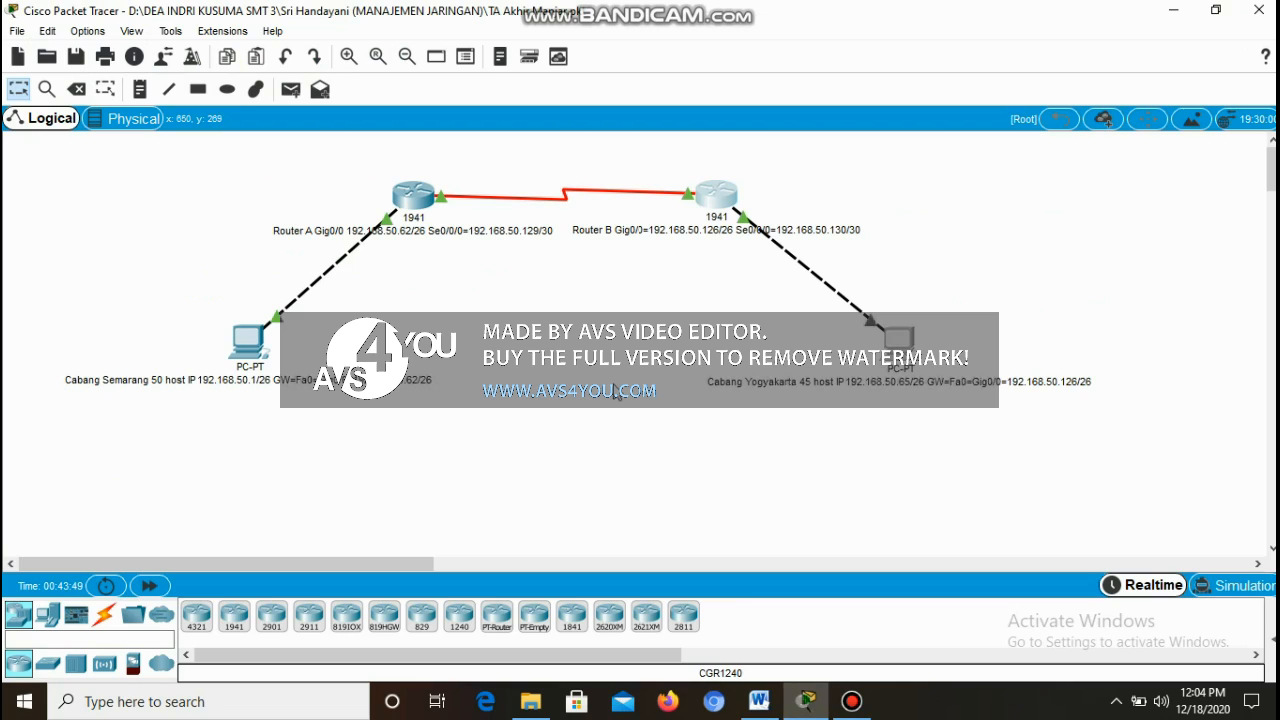
# - Send a simple PDU from the Semarang PC to the Yogyakarta PC and show the PDU list
pyautogui.click(289, 90)
pyautogui.click(243, 333)
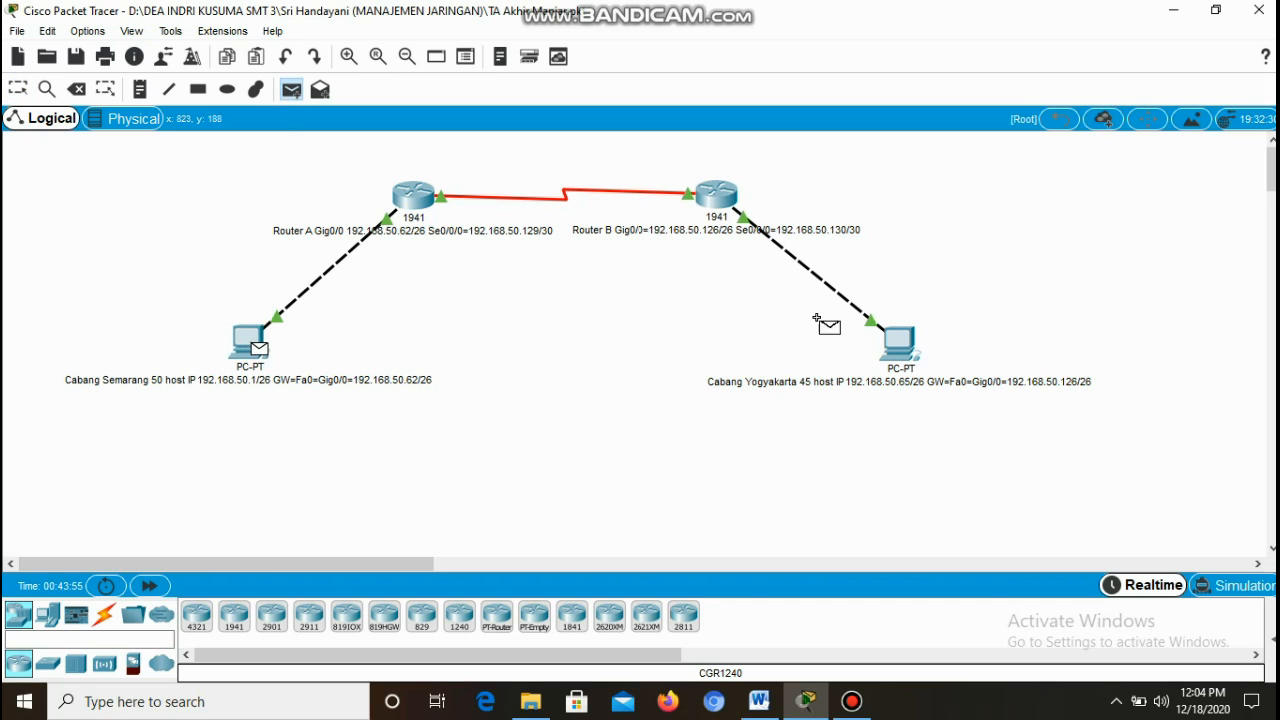
pyautogui.click(898, 340)
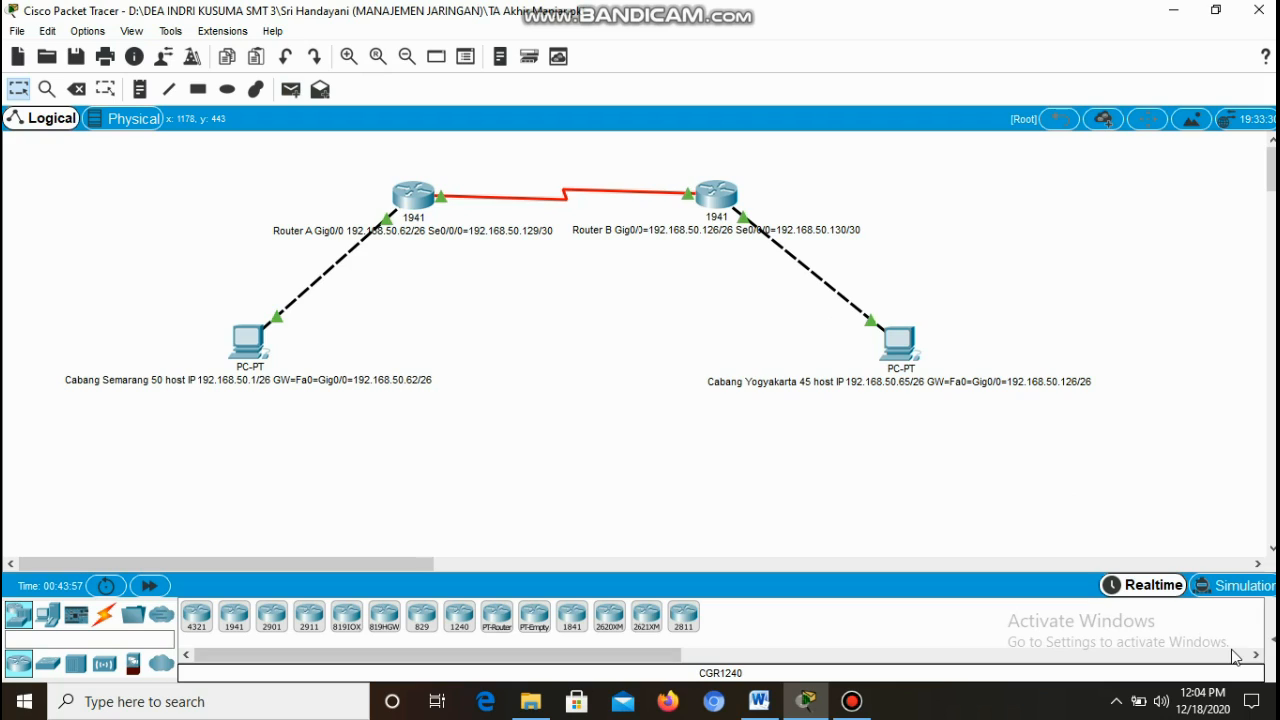
pyautogui.click(1272, 638)
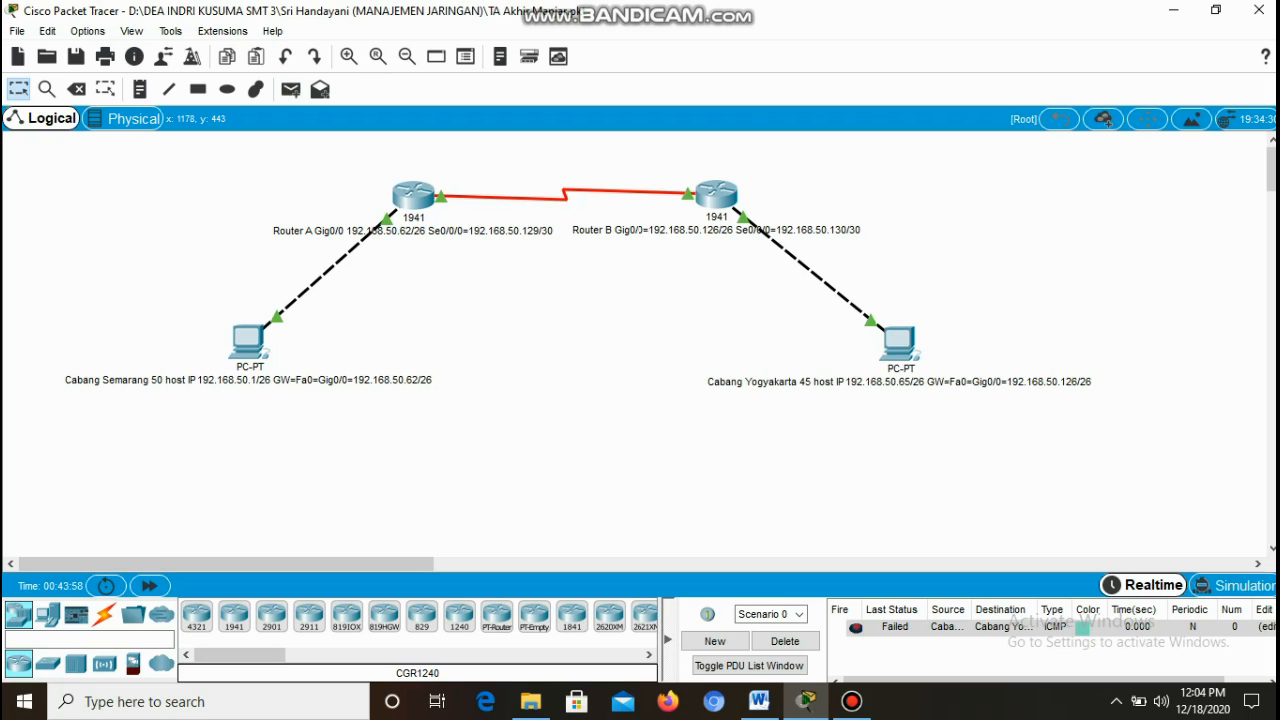
# - Send another simple PDU from the Semarang PC to the Yogyakarta PC
pyautogui.click(290, 90)
pyautogui.click(247, 340)
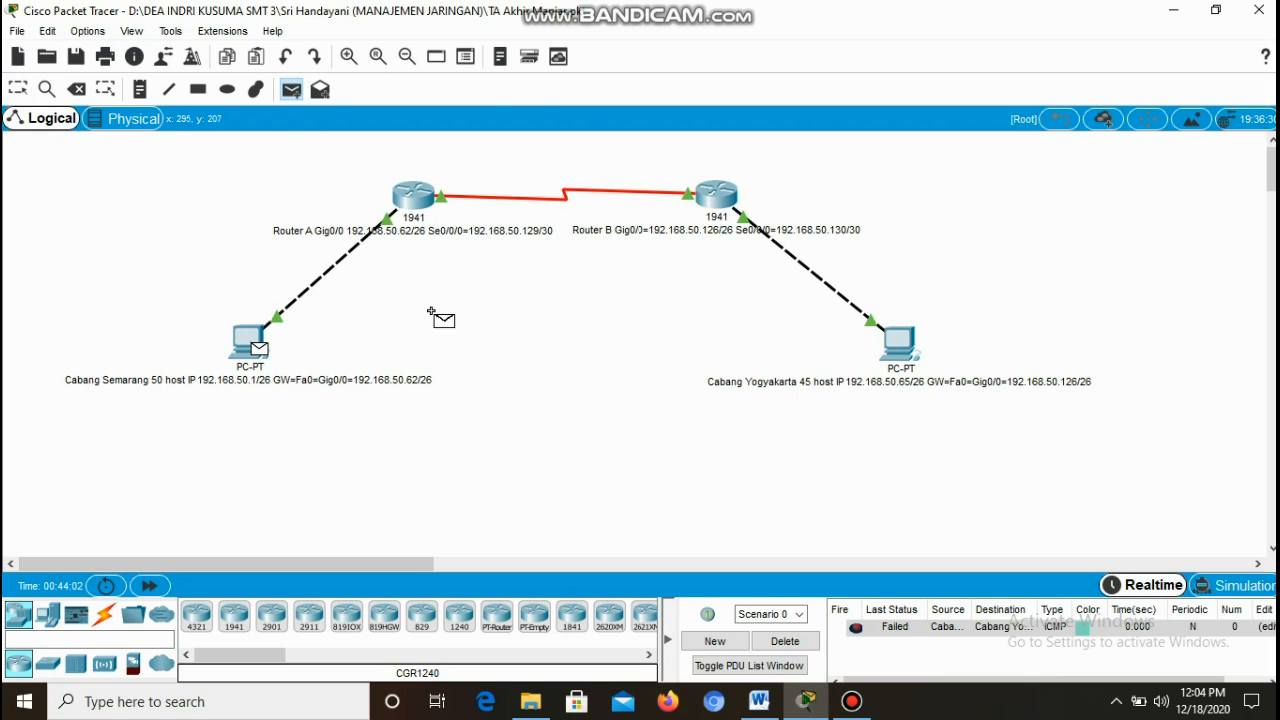
pyautogui.click(895, 340)
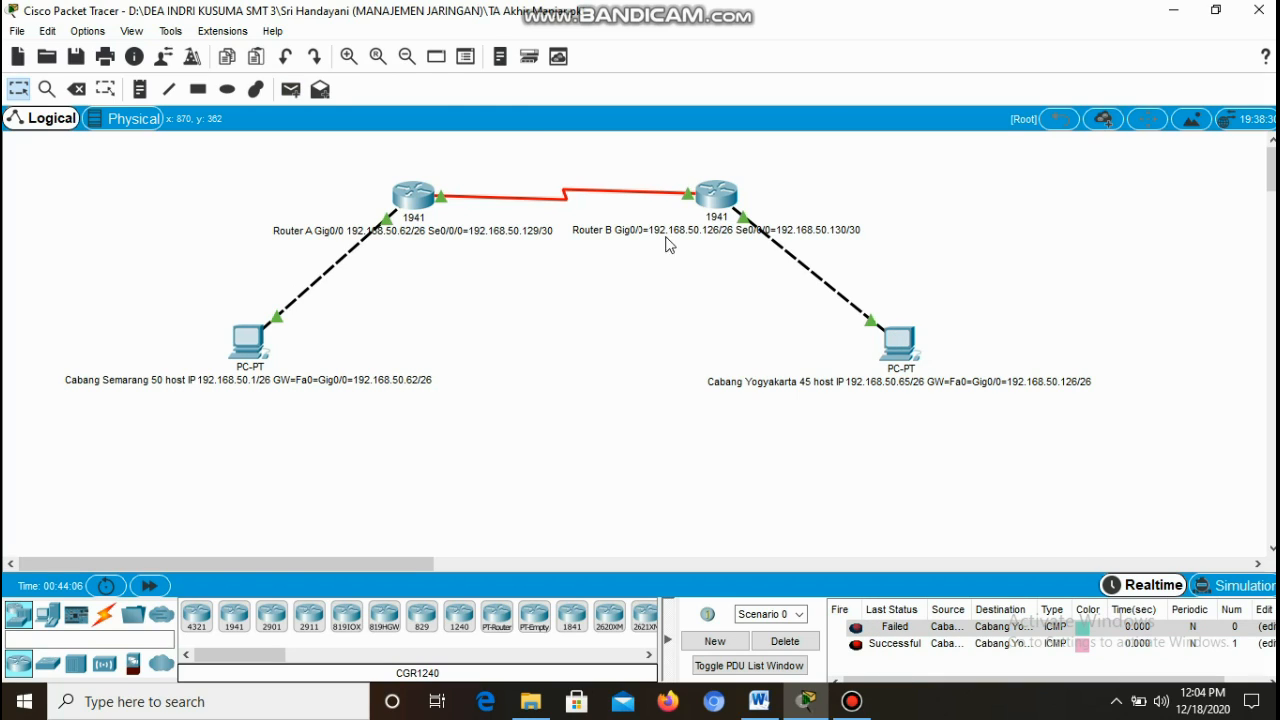
# - Send a simple PDU in the reverse direction, from the Yogyakarta PC to the Semarang PC
pyautogui.click(291, 89)
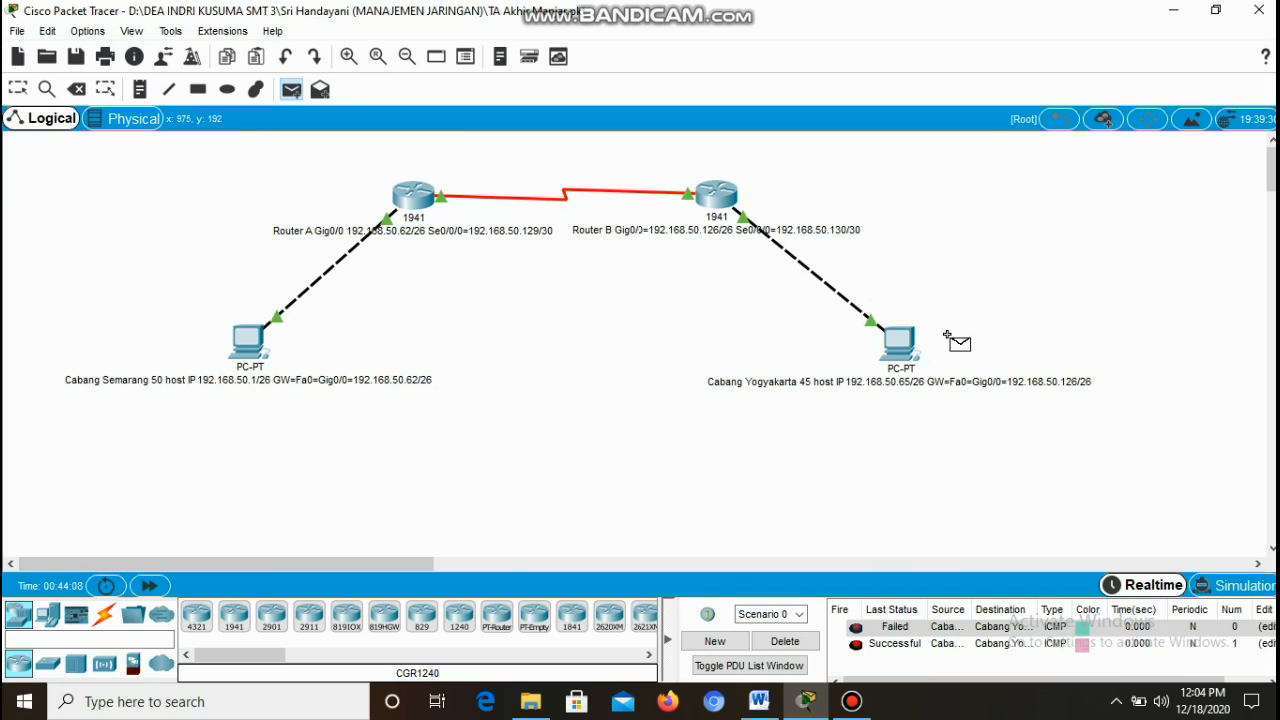
pyautogui.click(895, 340)
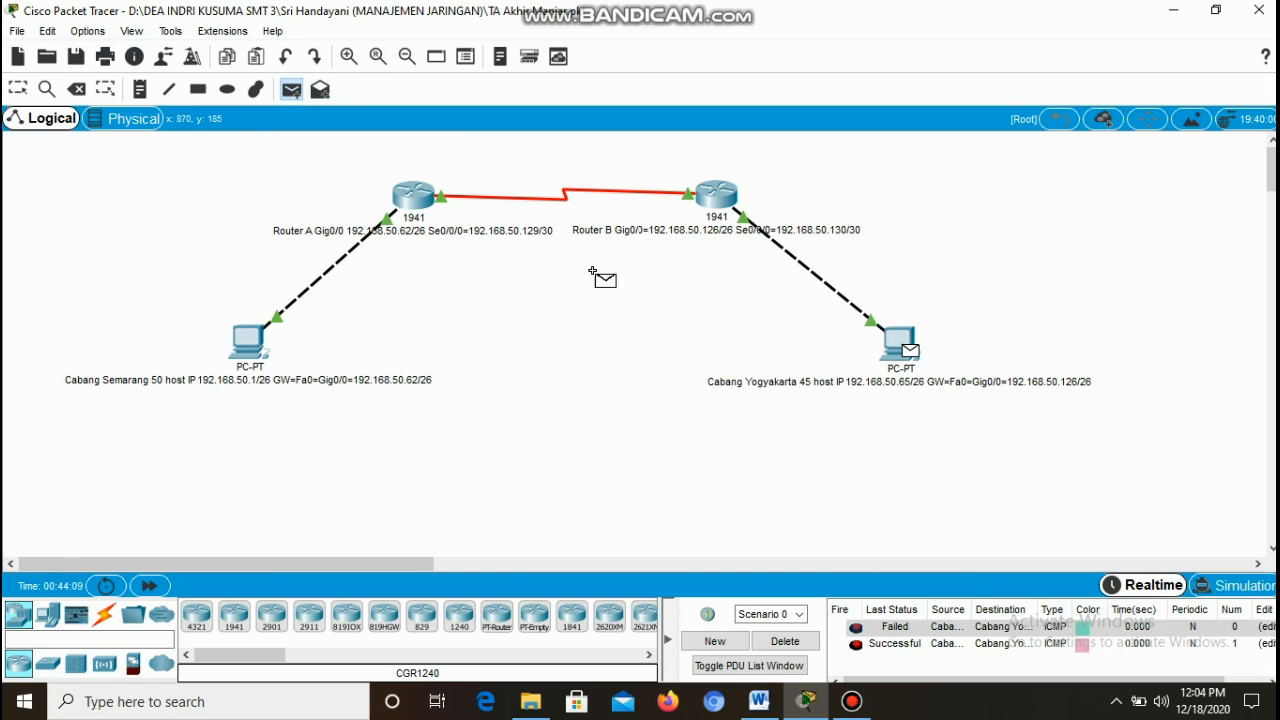
pyautogui.click(234, 348)
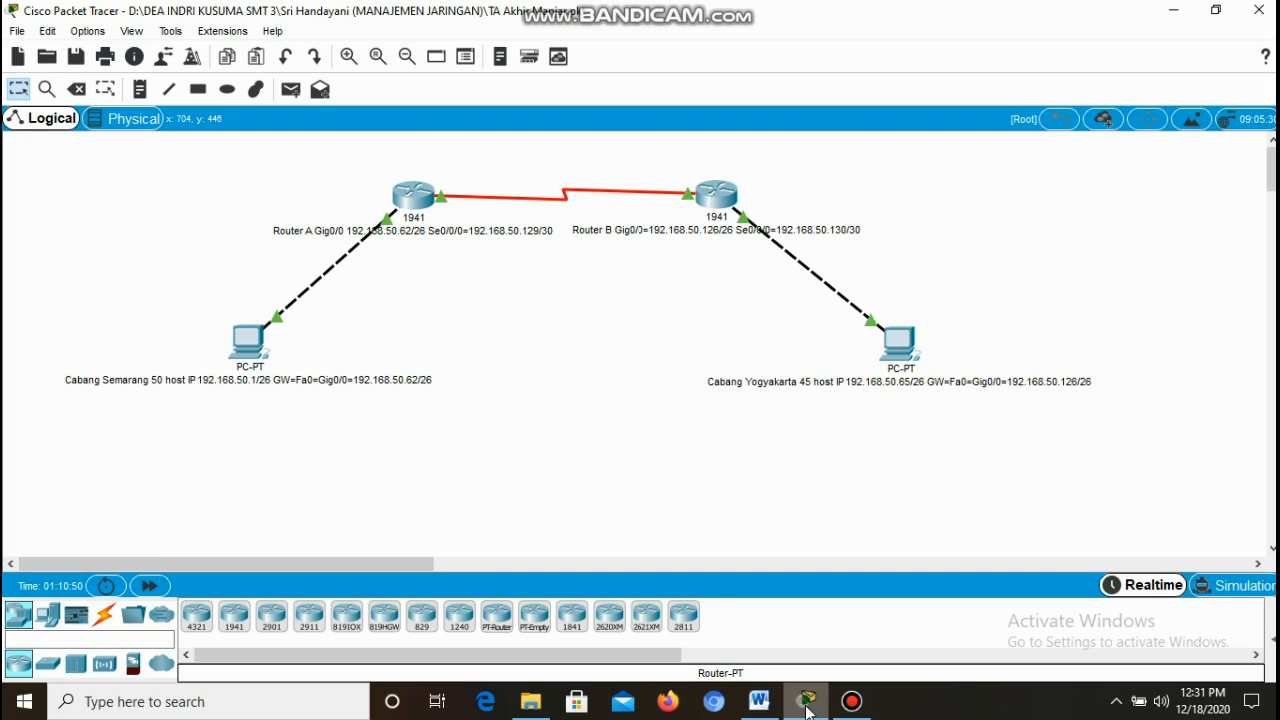
# - Check the Semarang PC's IP configuration and close its window
pyautogui.click(244, 345)
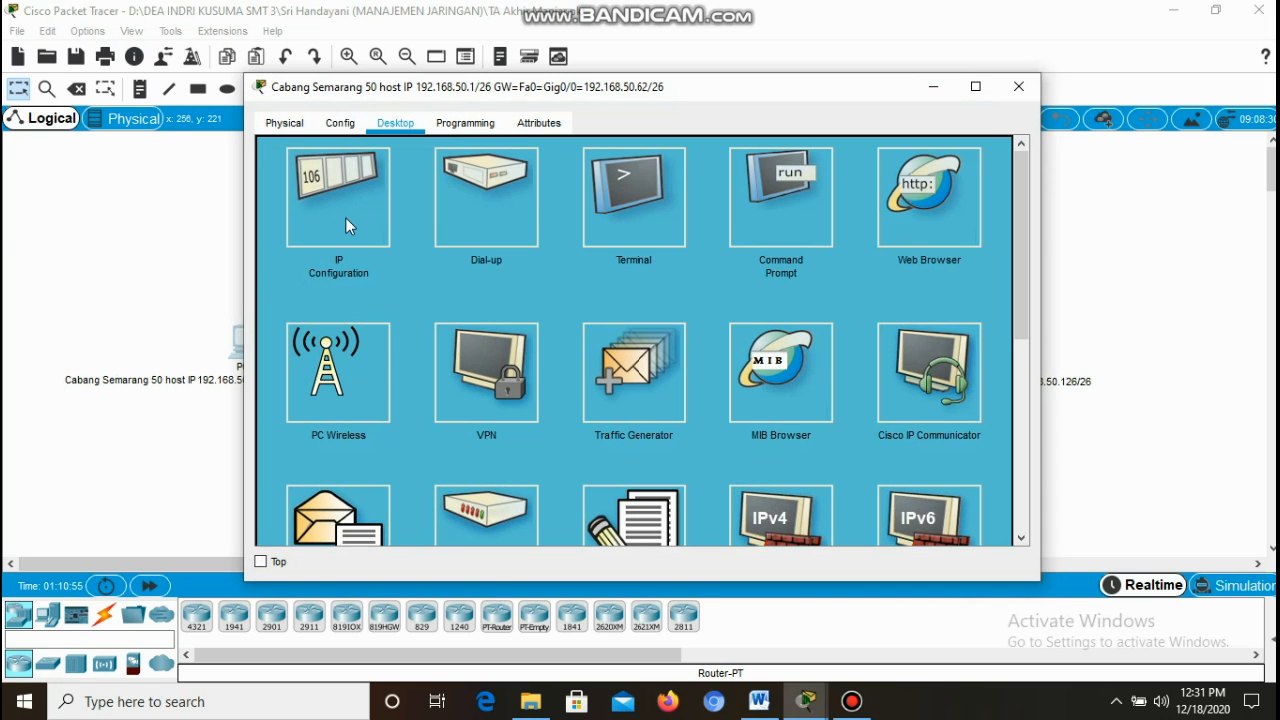
pyautogui.click(342, 211)
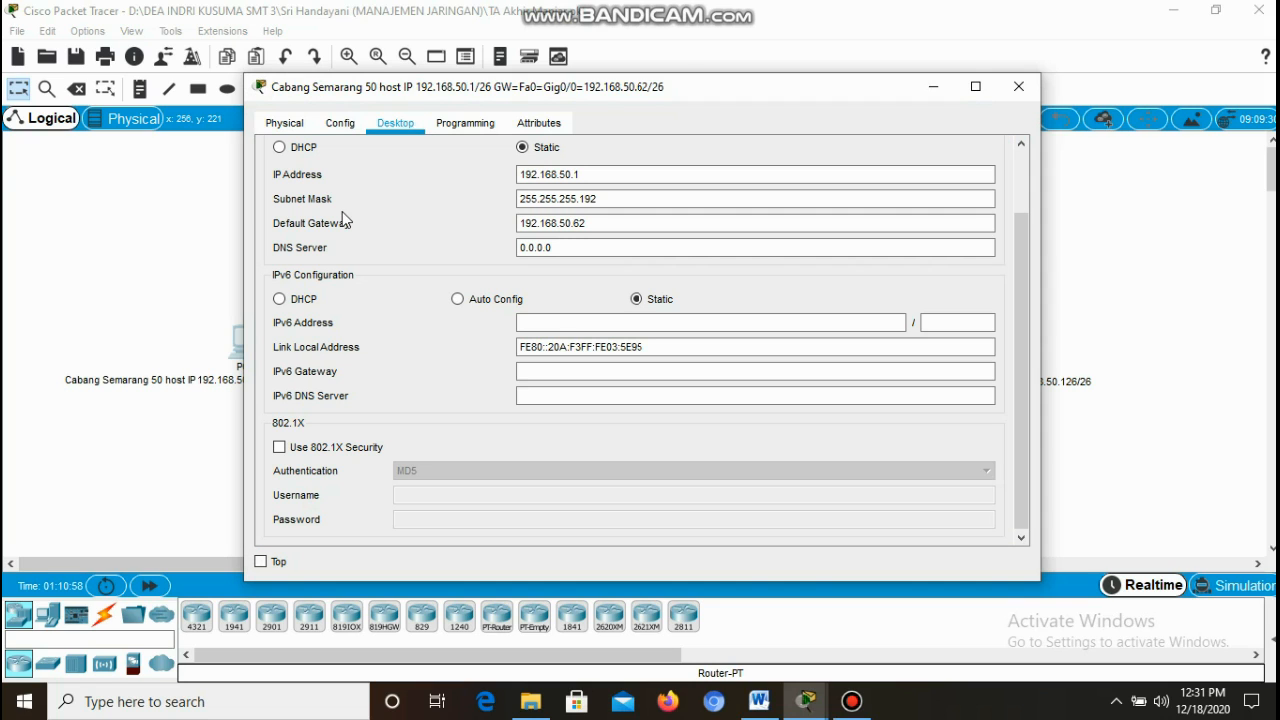
pyautogui.click(1019, 87)
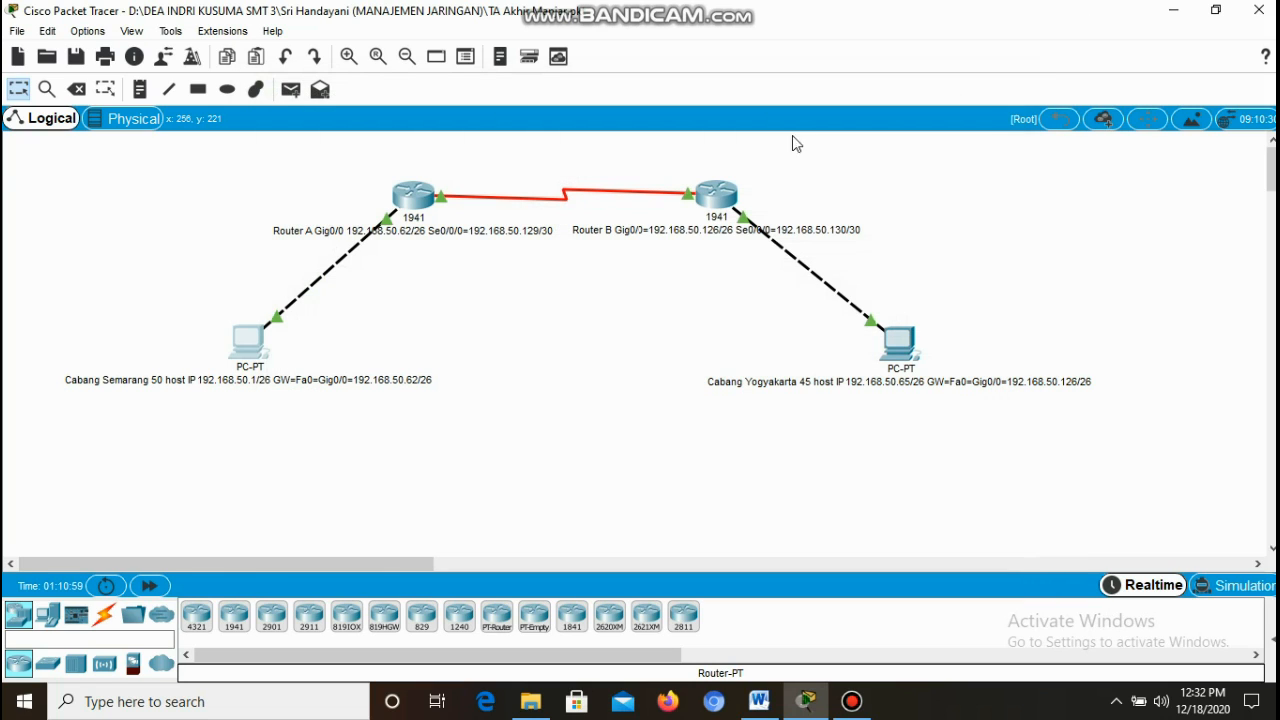
# - Ping 192.168.50.65 from the Semarang PC's command prompt, then close the PC's window
pyautogui.click(250, 355)
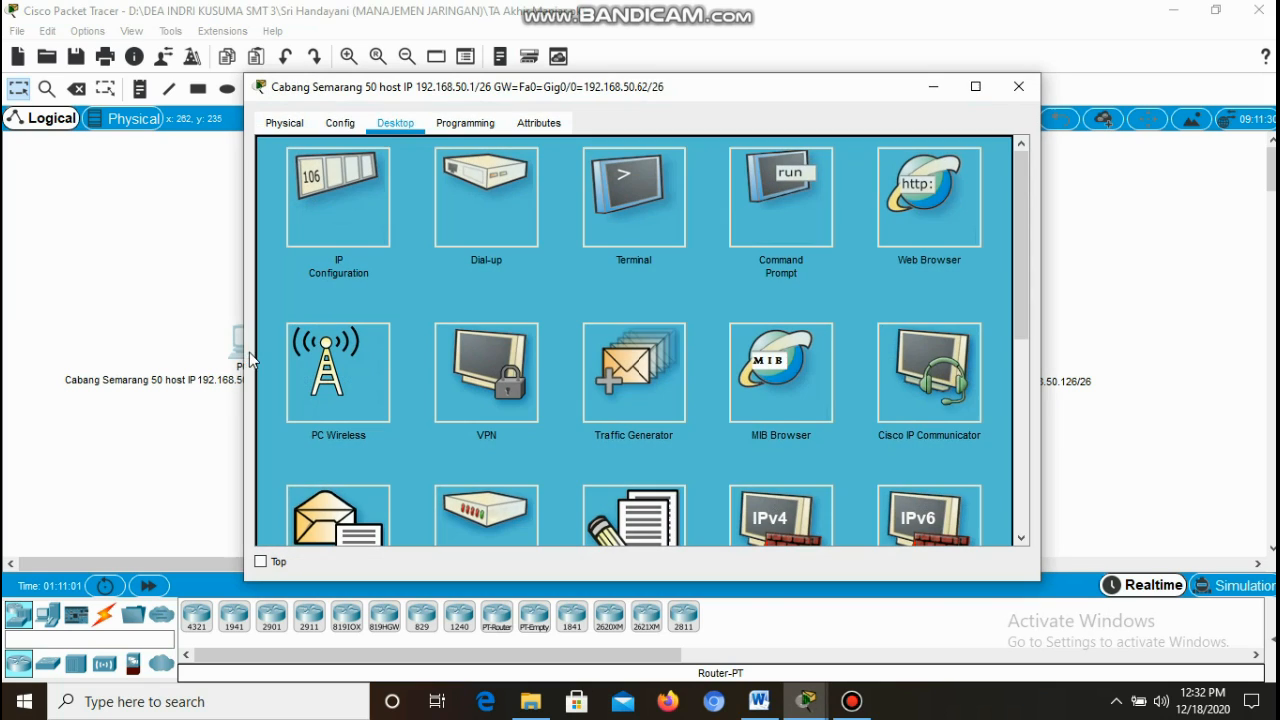
pyautogui.click(746, 205)
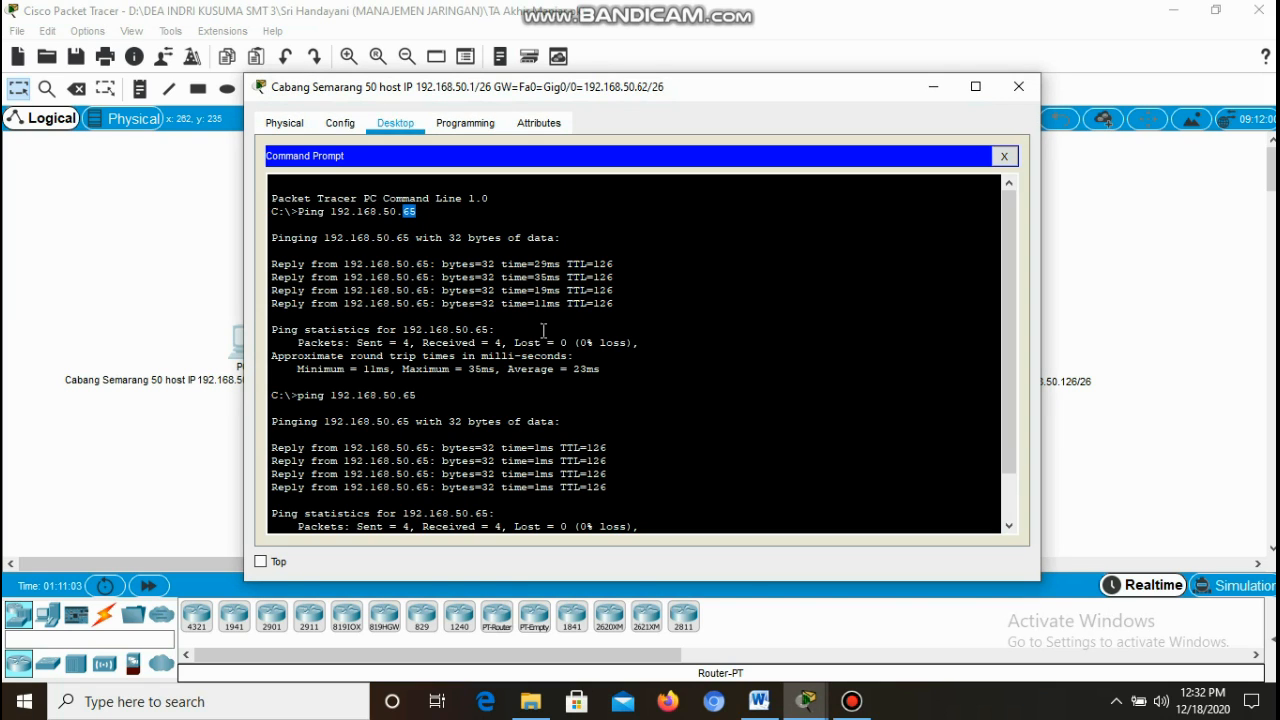
pyautogui.moveTo(1003, 376); pyautogui.dragTo(1003, 430)
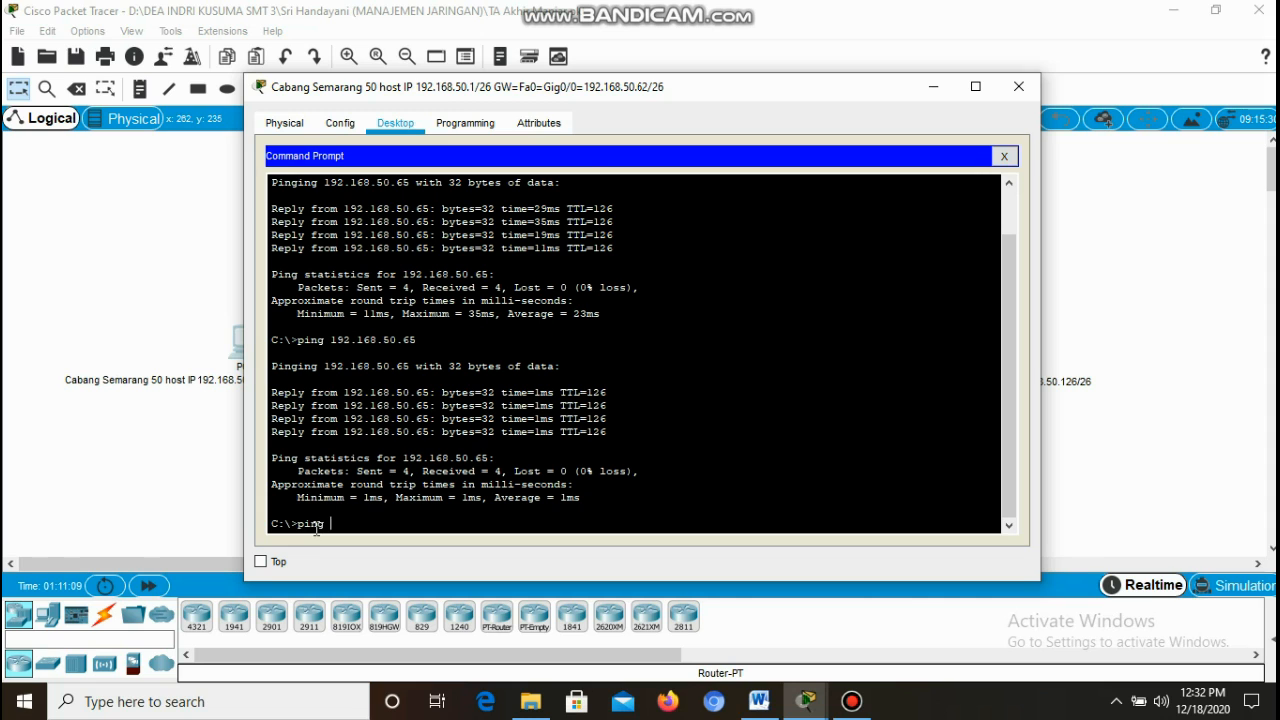
pyautogui.moveTo(716, 96); pyautogui.dragTo(508, 38)
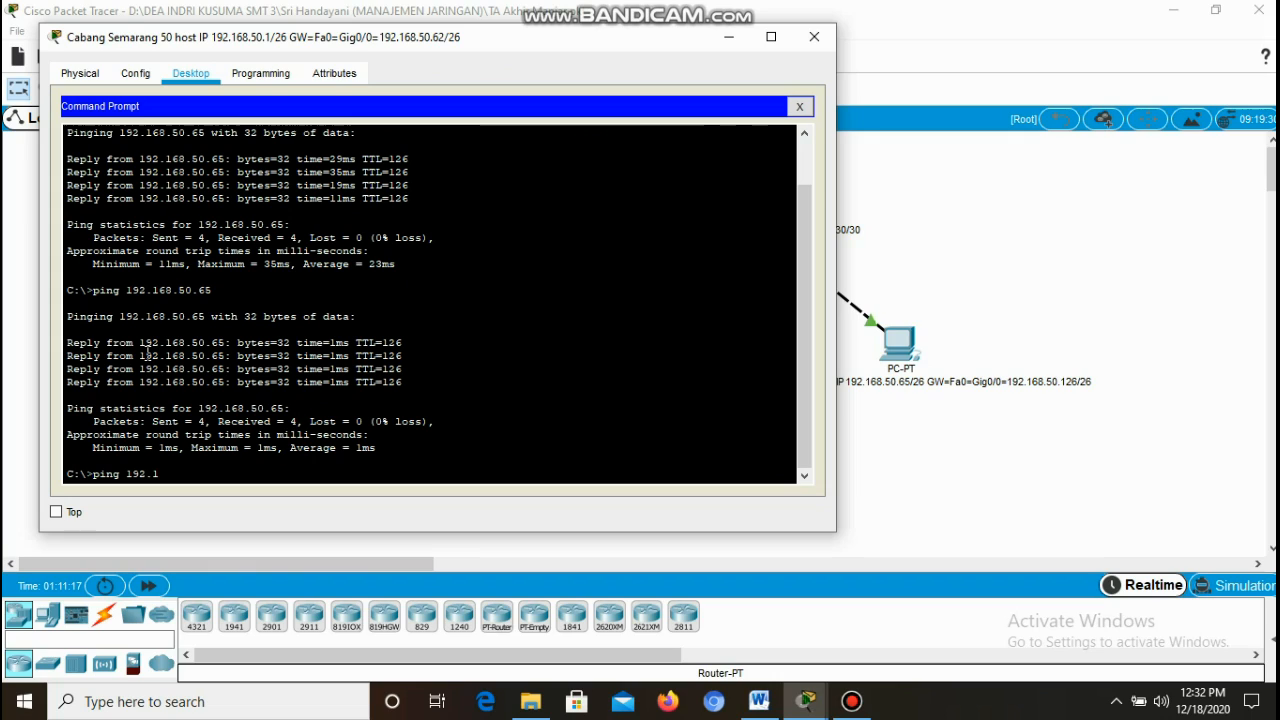
pyautogui.write('168.50.65')
pyautogui.press('Return')
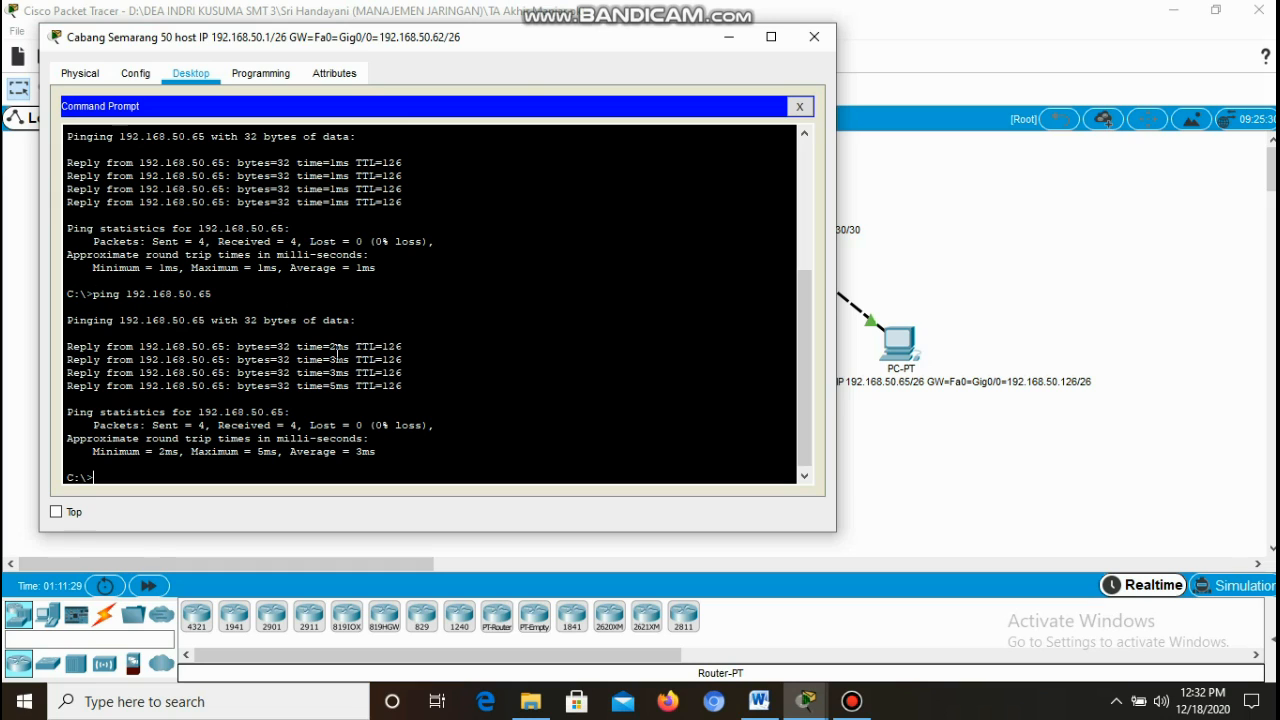
pyautogui.click(806, 106)
pyautogui.click(815, 38)
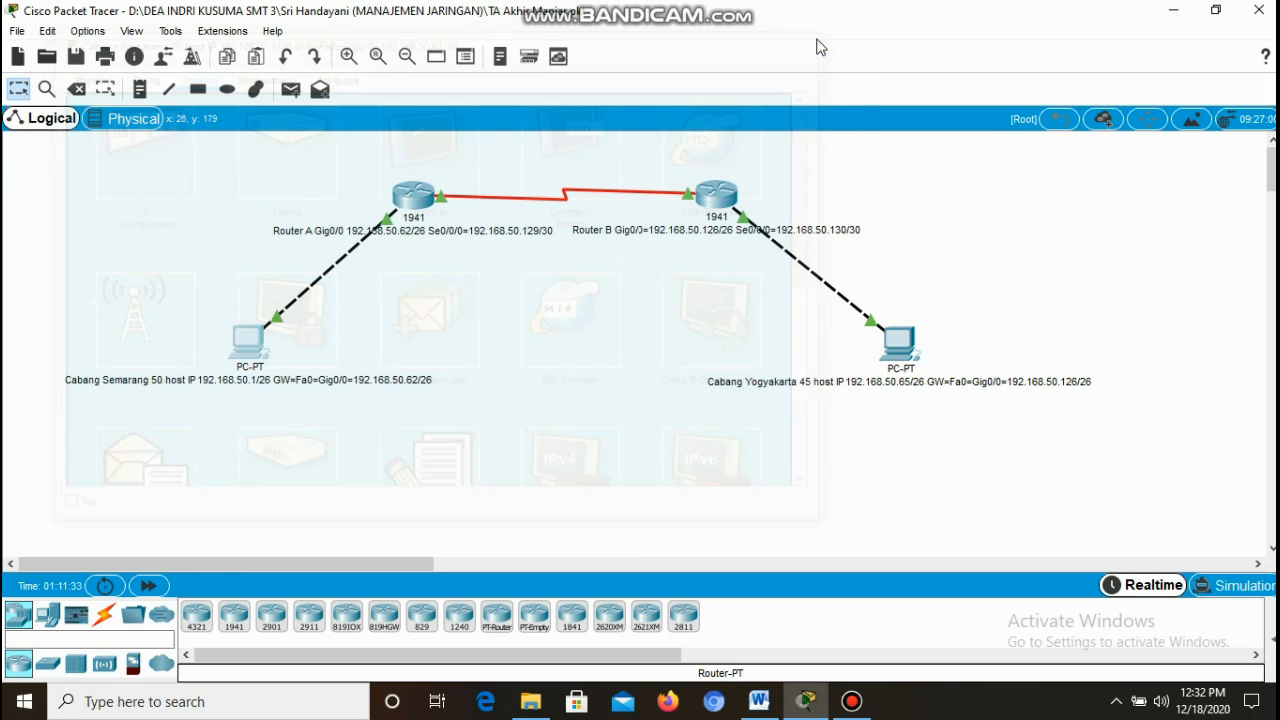
# - Ping 192.168.50.1 from the Yogyakarta PC's command prompt and close the PC's window
pyautogui.click(900, 342)
pyautogui.click(900, 342)
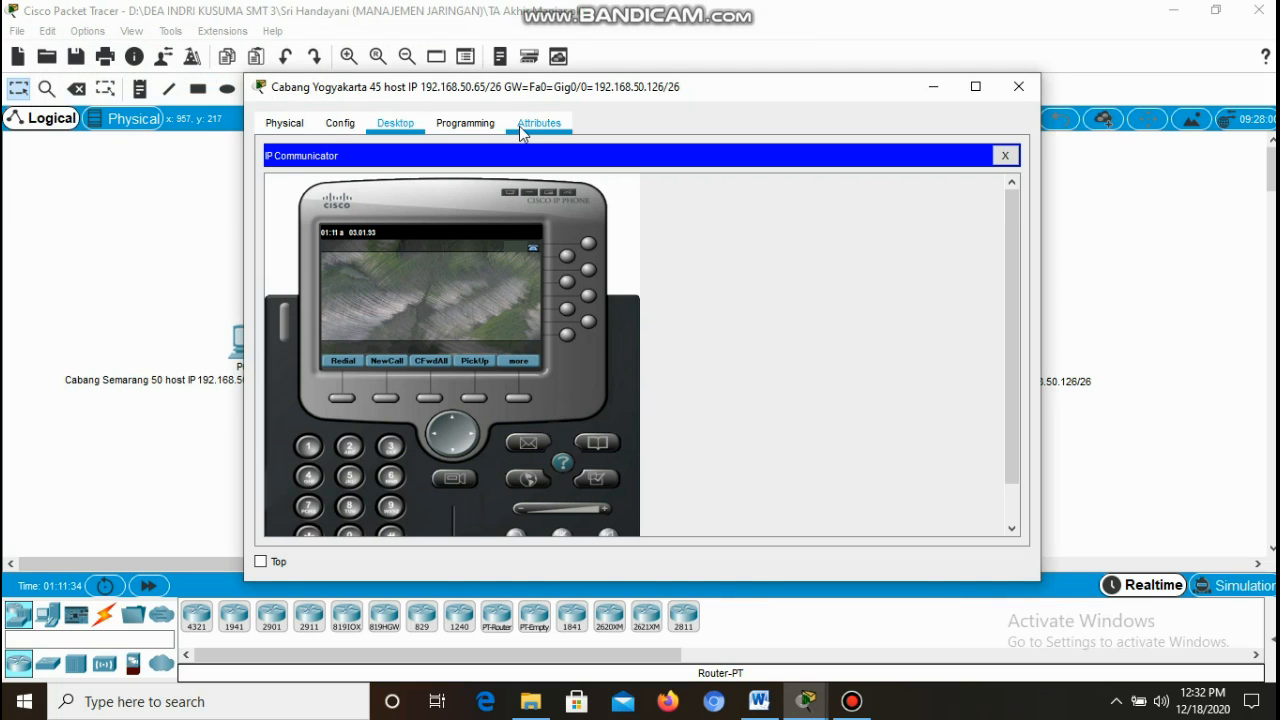
pyautogui.click(1005, 156)
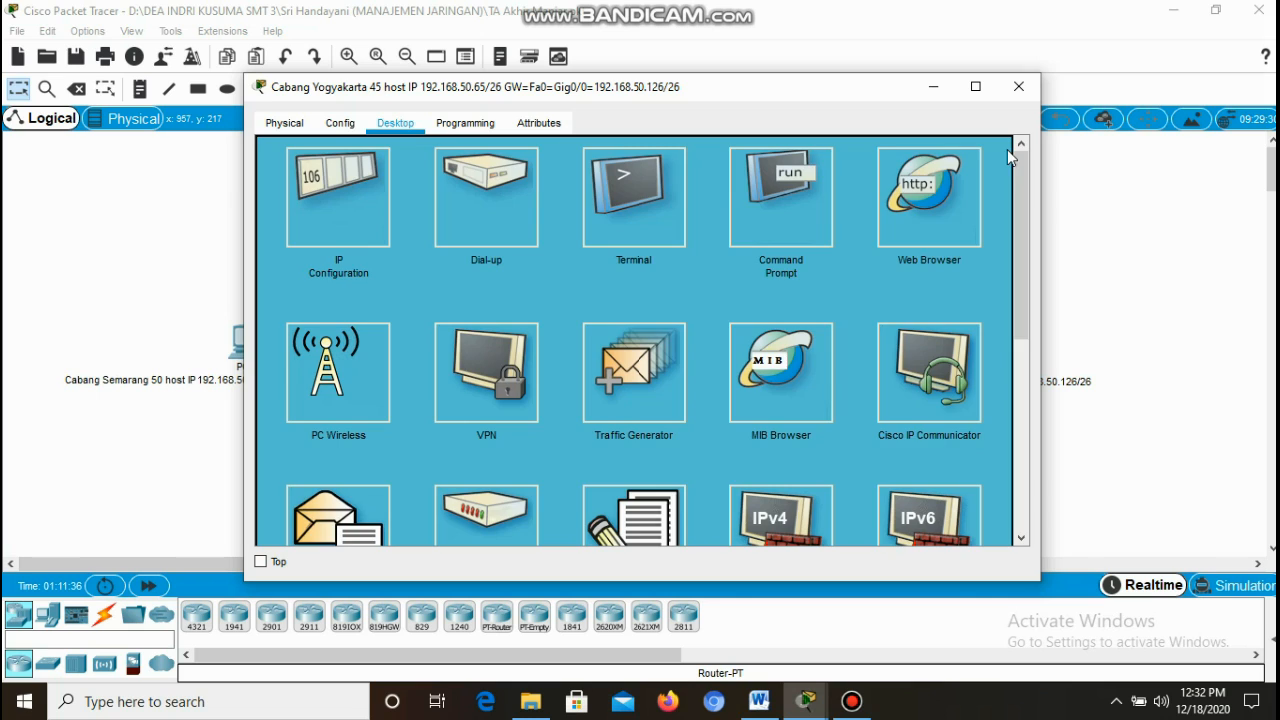
pyautogui.click(797, 208)
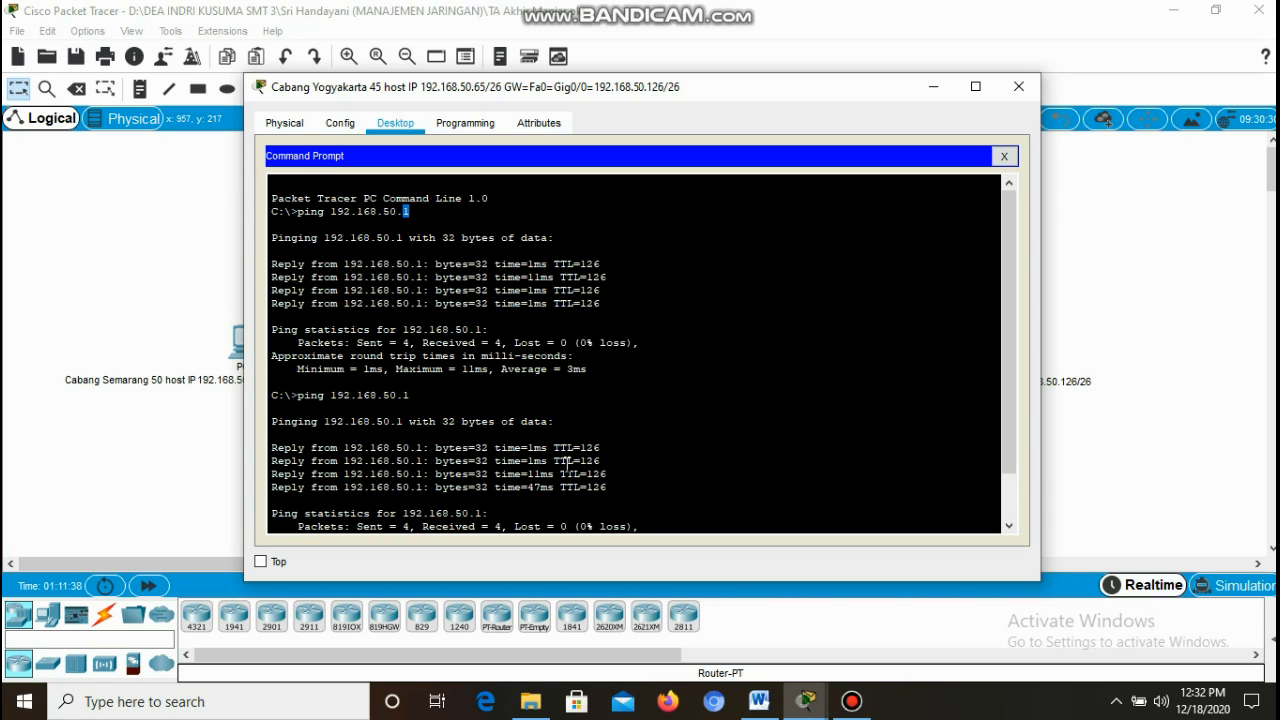
pyautogui.scroll(-2, 1008, 415)
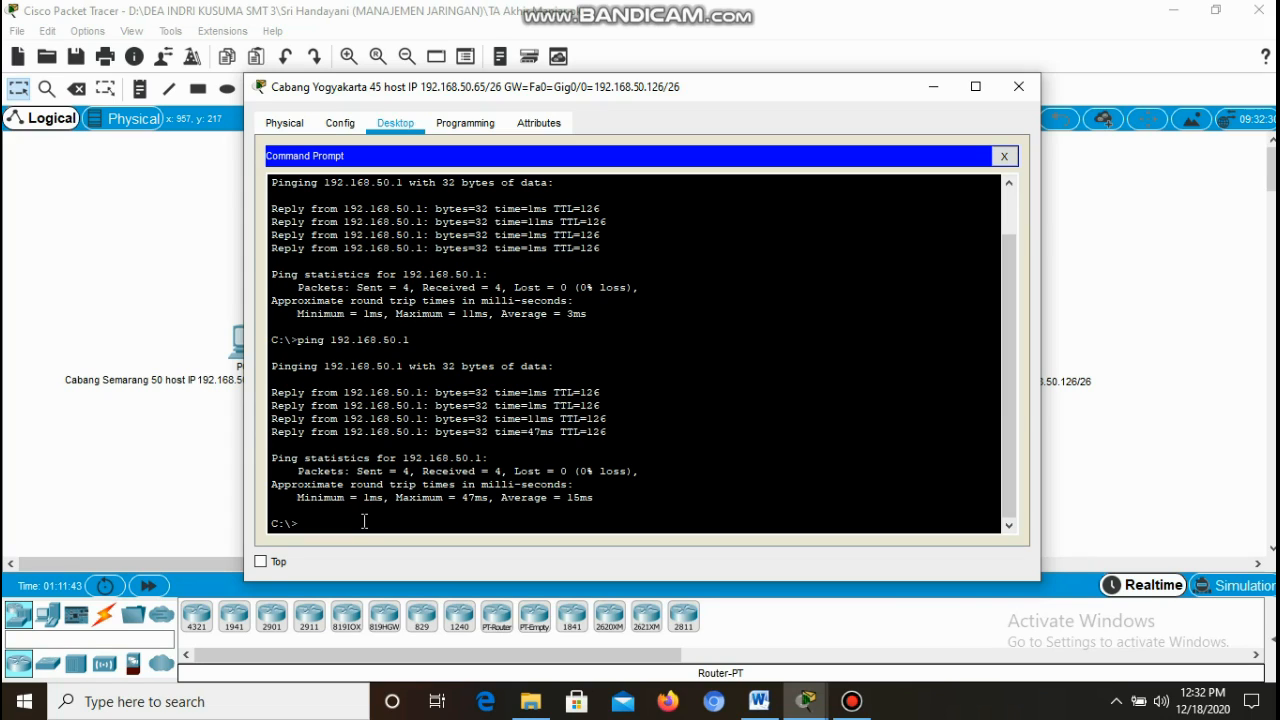
pyautogui.write('ping 192.168.50.1')
pyautogui.press('Return')
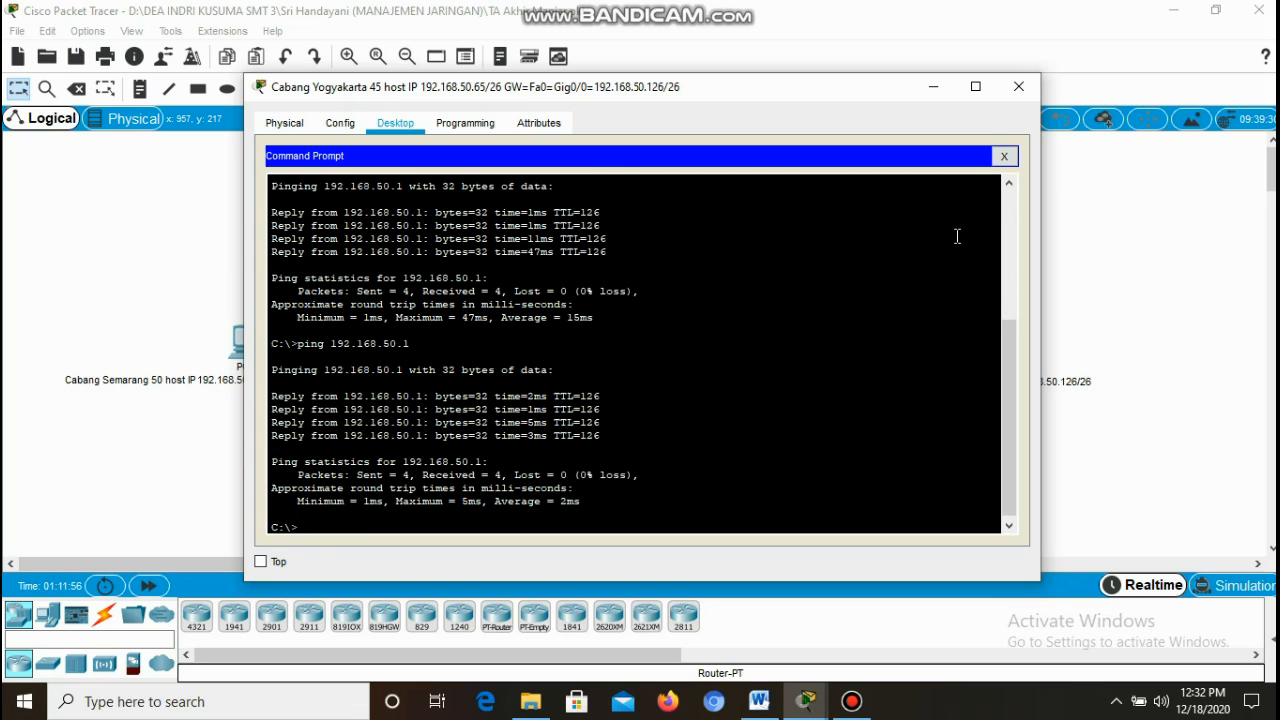
pyautogui.click(1004, 156)
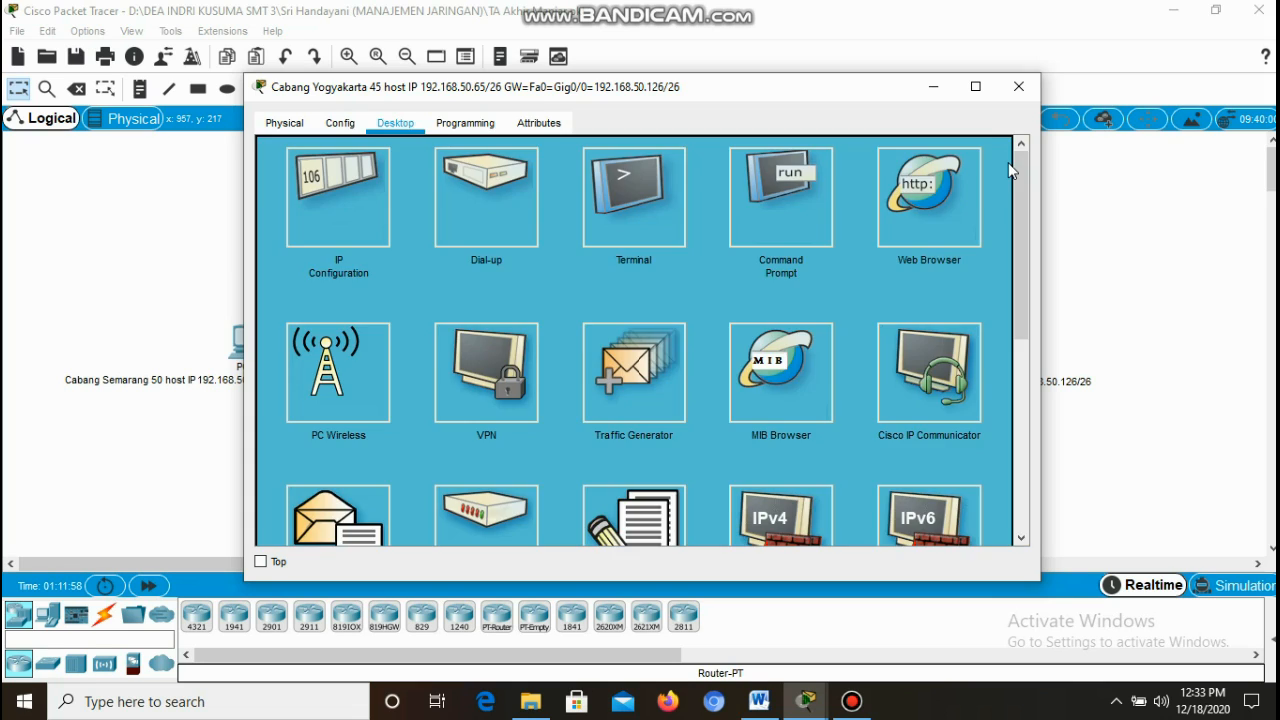
pyautogui.click(1019, 88)
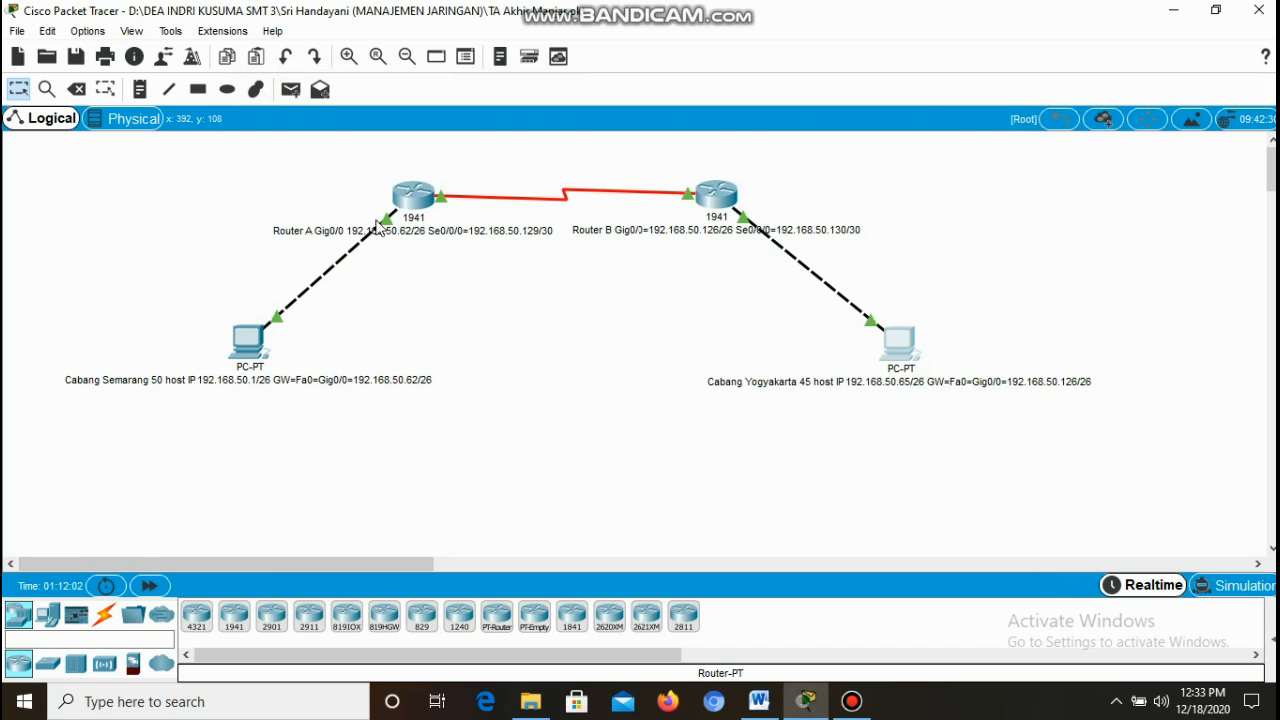
# - Remove Router A's static route to 192.168.50.64/26 via 192.168.50.130 and close its configuration
pyautogui.click(415, 195)
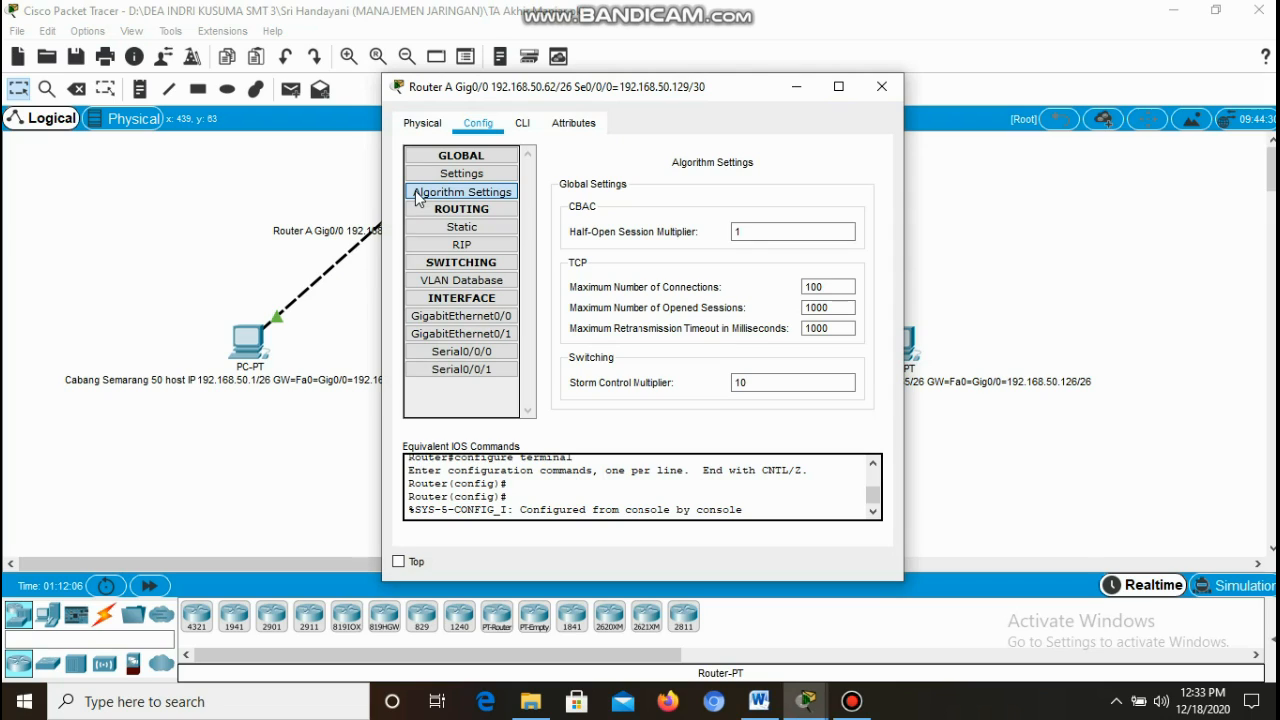
pyautogui.click(486, 228)
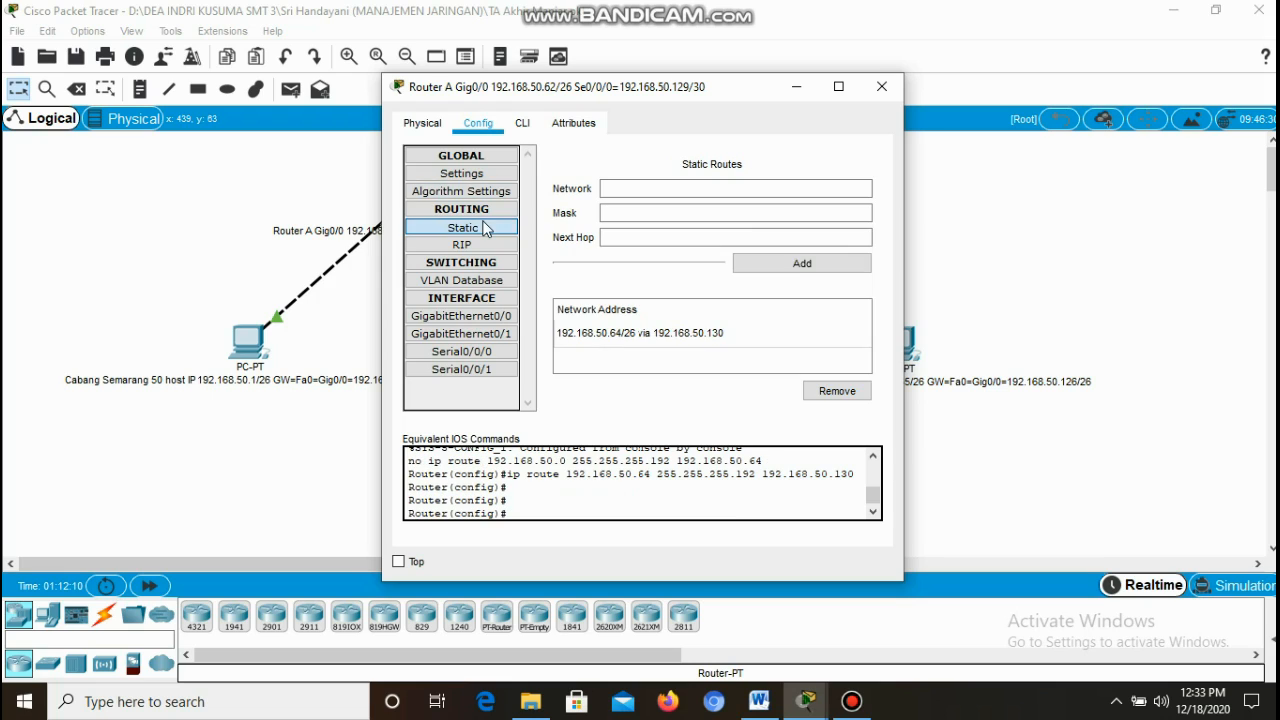
pyautogui.click(784, 340)
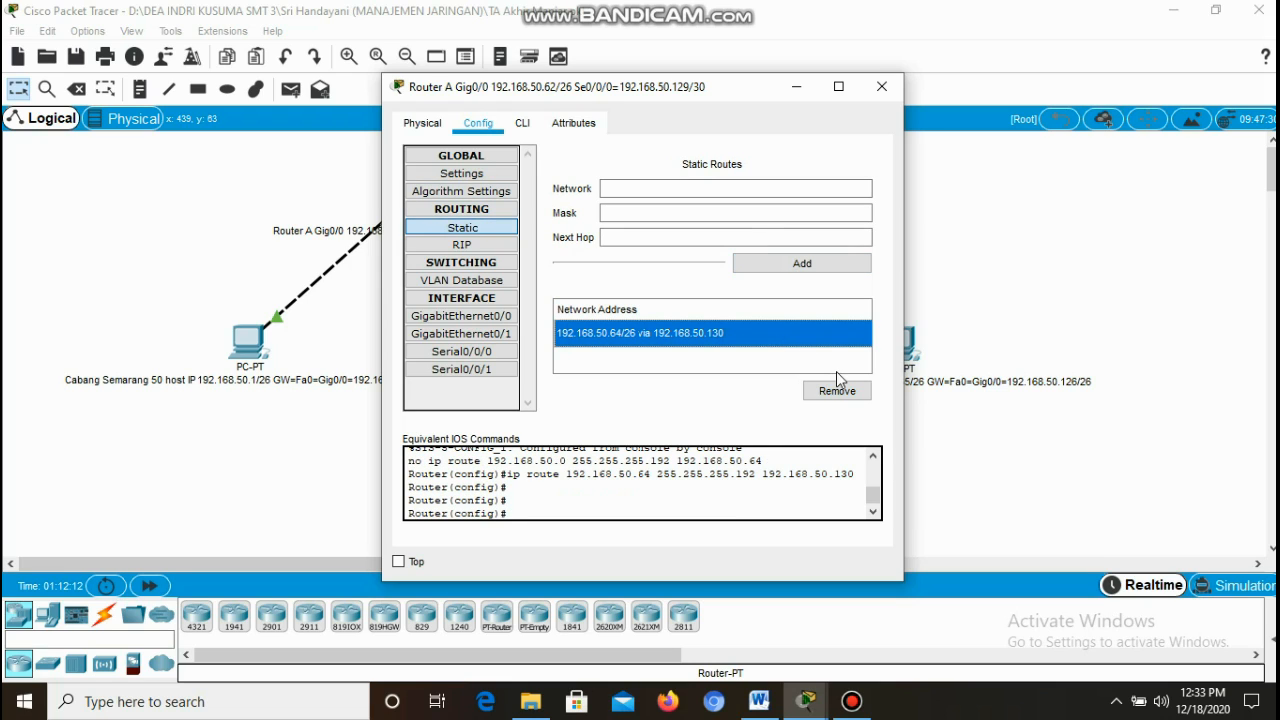
pyautogui.click(837, 391)
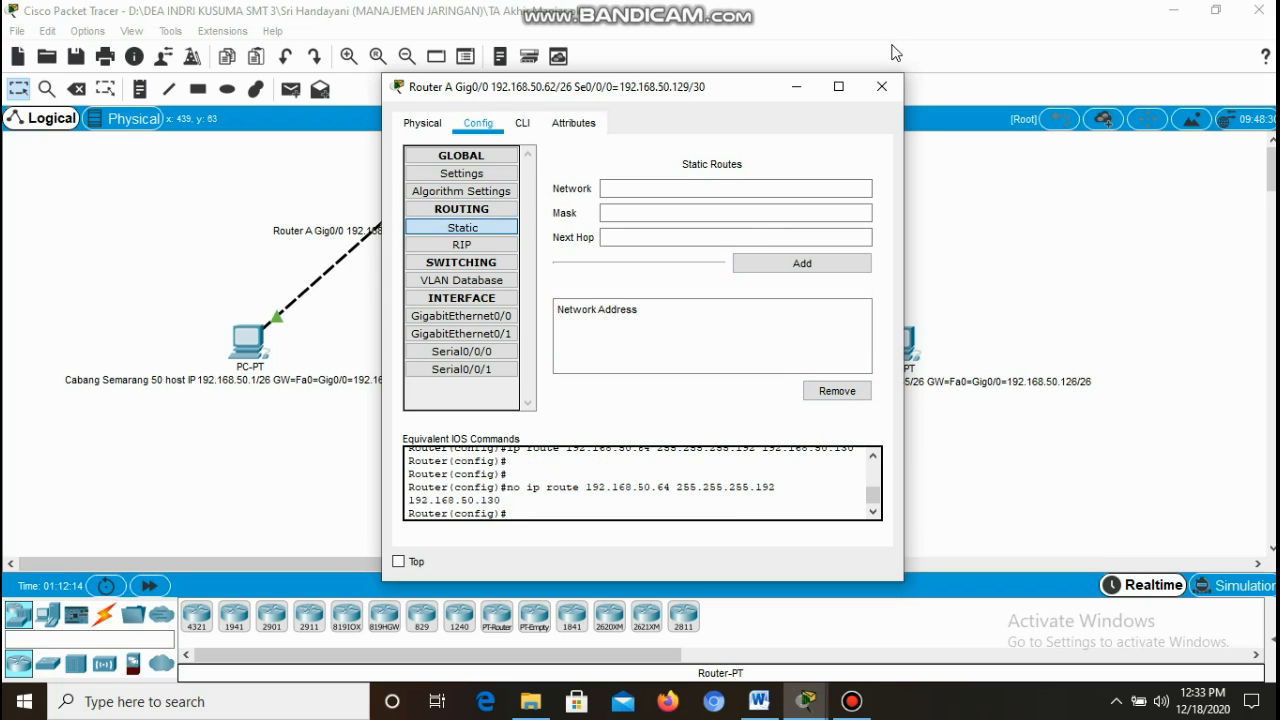
pyautogui.click(881, 87)
# - Remove Router B's static route to 192.168.50.0/26 via 192.168.50.129, view its command-line log and close its window
pyautogui.click(716, 196)
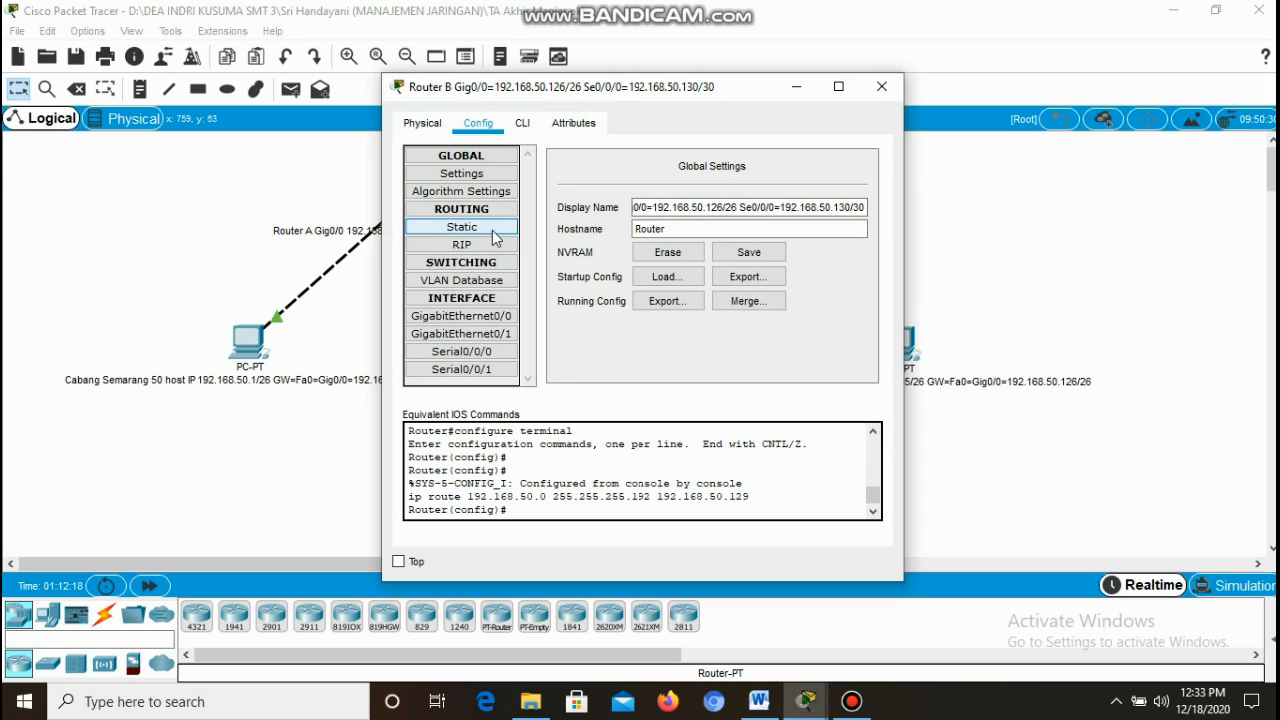
pyautogui.click(493, 233)
pyautogui.click(717, 331)
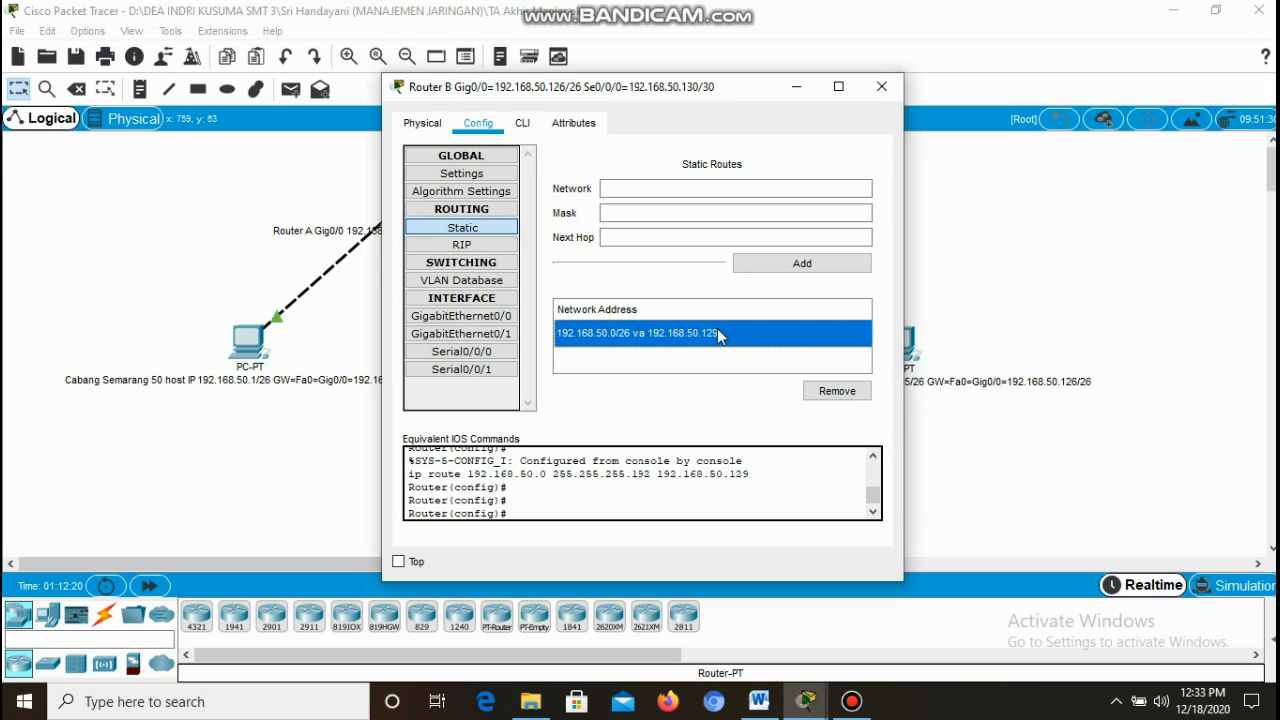
pyautogui.click(836, 391)
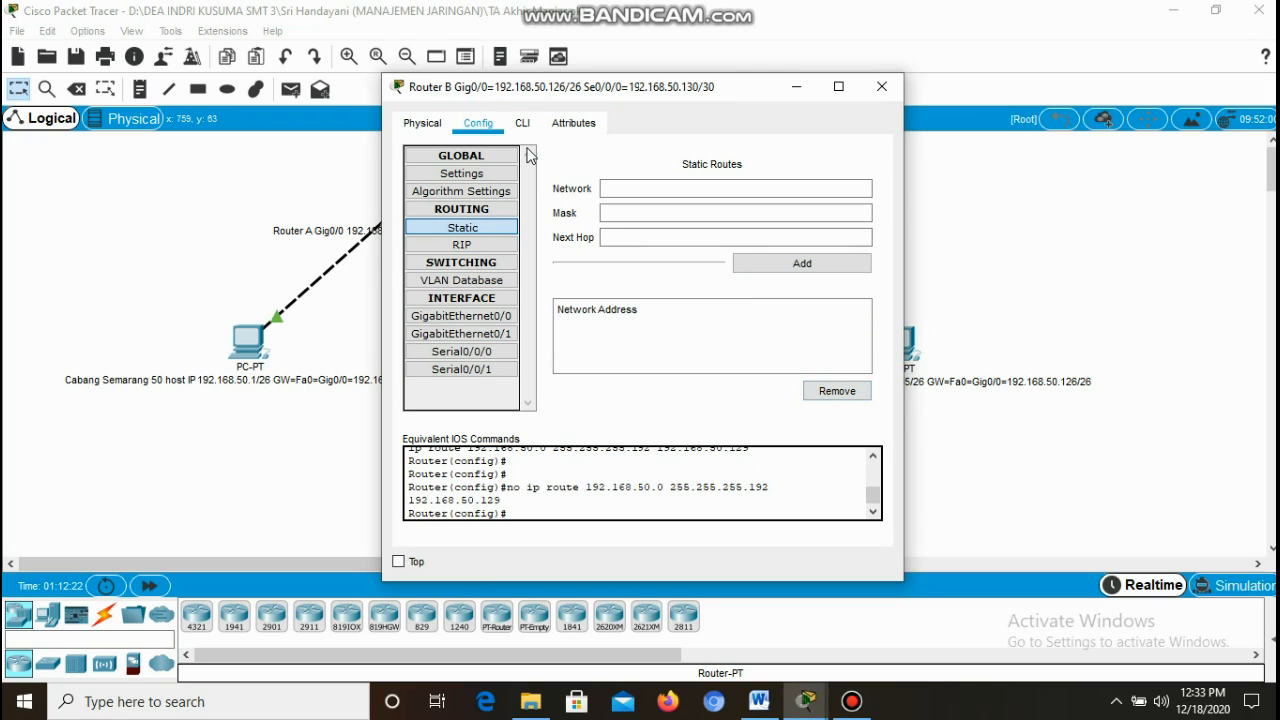
pyautogui.click(522, 123)
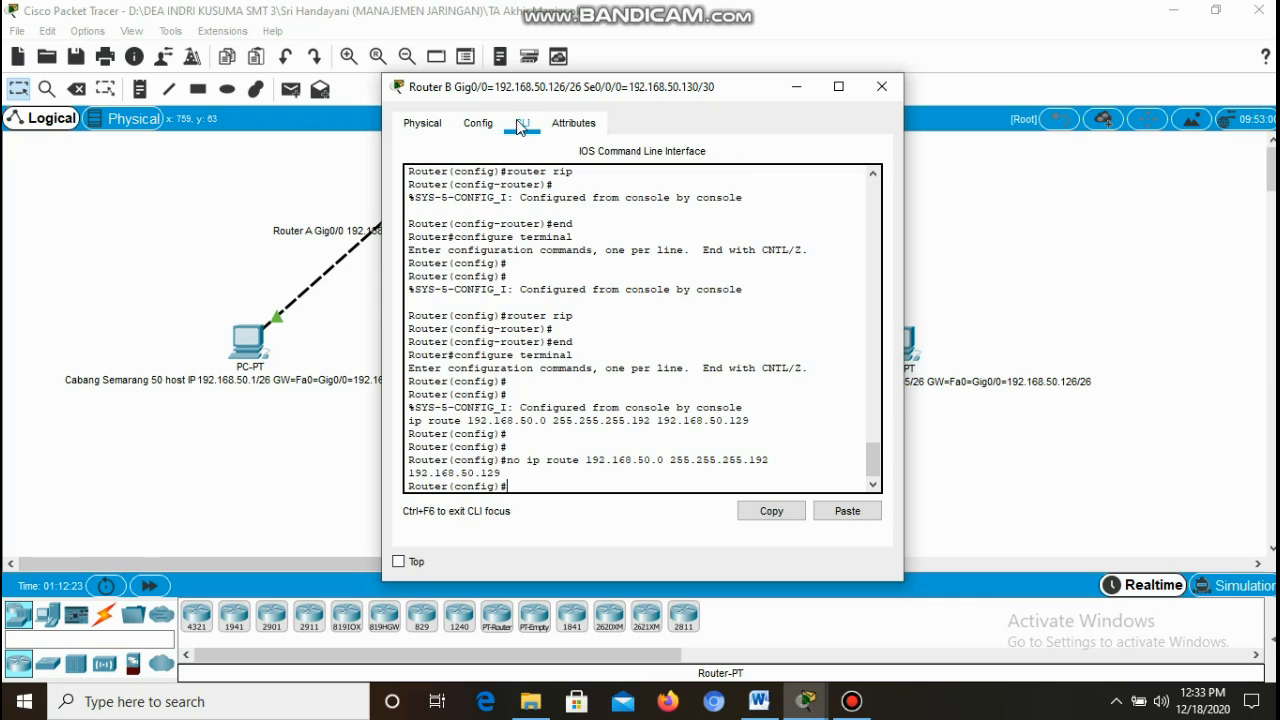
pyautogui.click(881, 90)
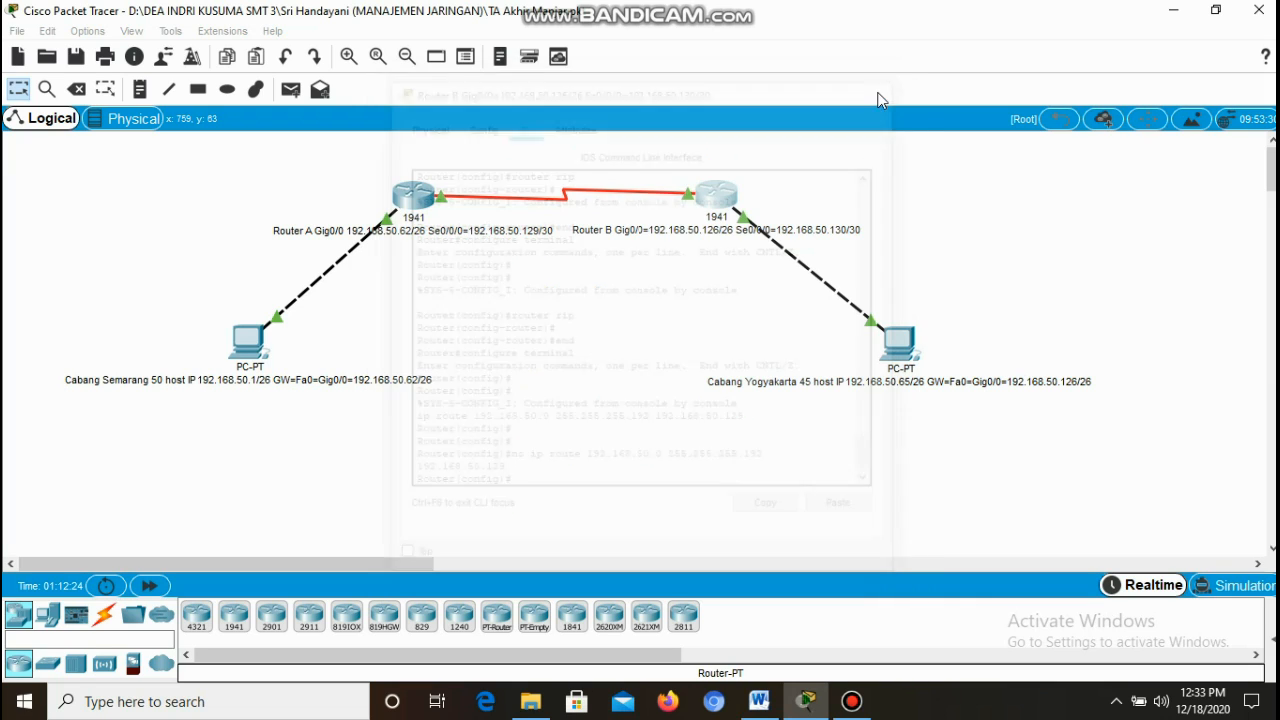
# - Open Router A's command line, enter RIP configuration with "router rip" and set RIP to version 2
pyautogui.click(416, 196)
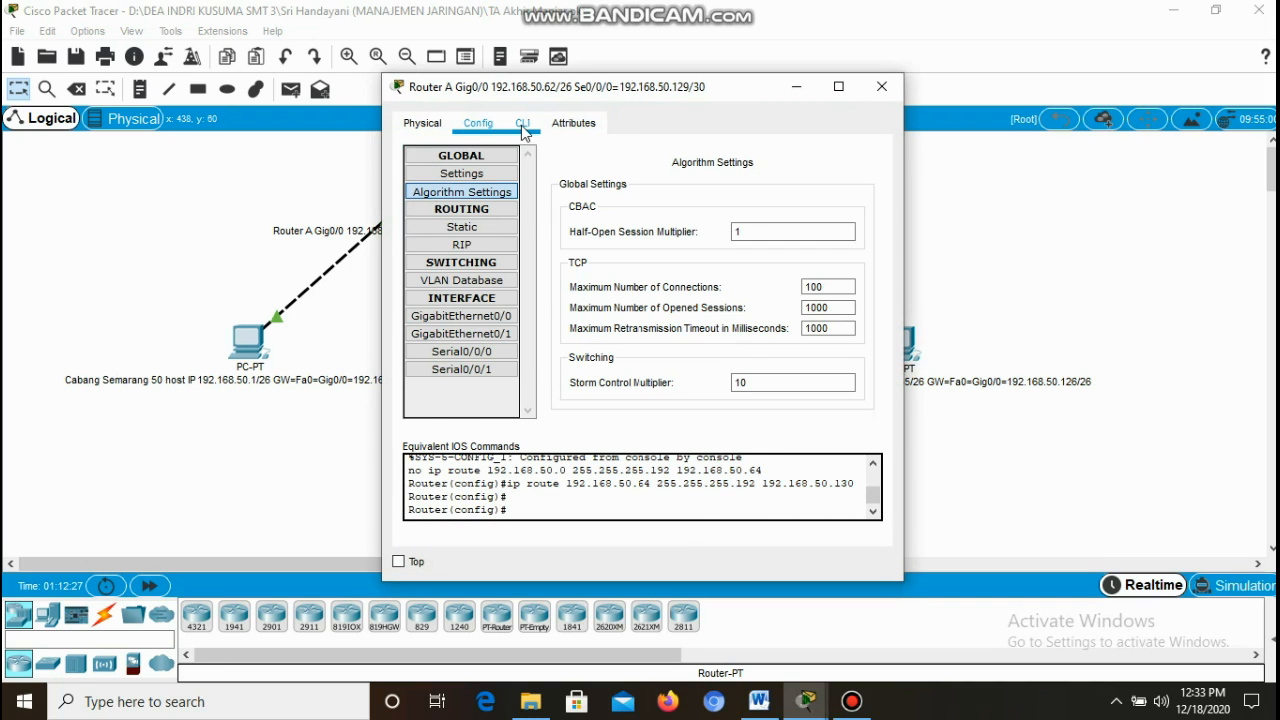
pyautogui.click(522, 124)
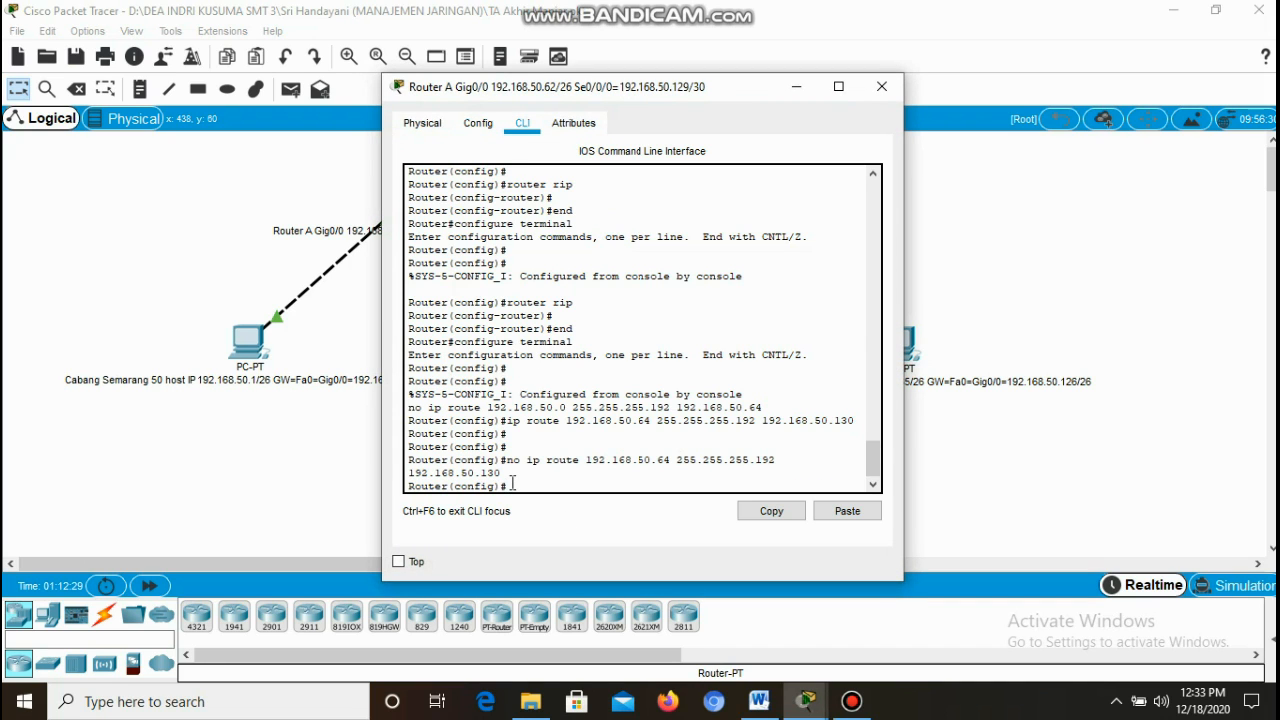
pyautogui.write('shuter rip')
pyautogui.press('Return')
pyautogui.write('v')
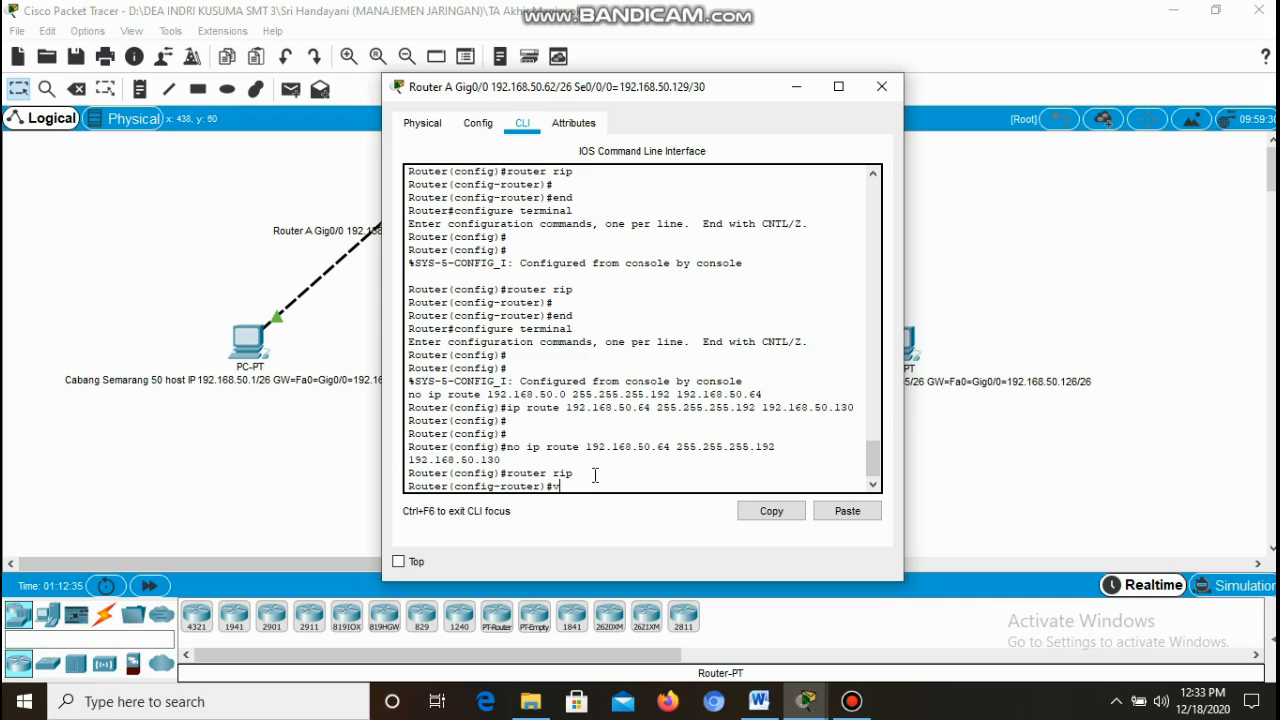
pyautogui.write('ersion 2')
pyautogui.press('Return')
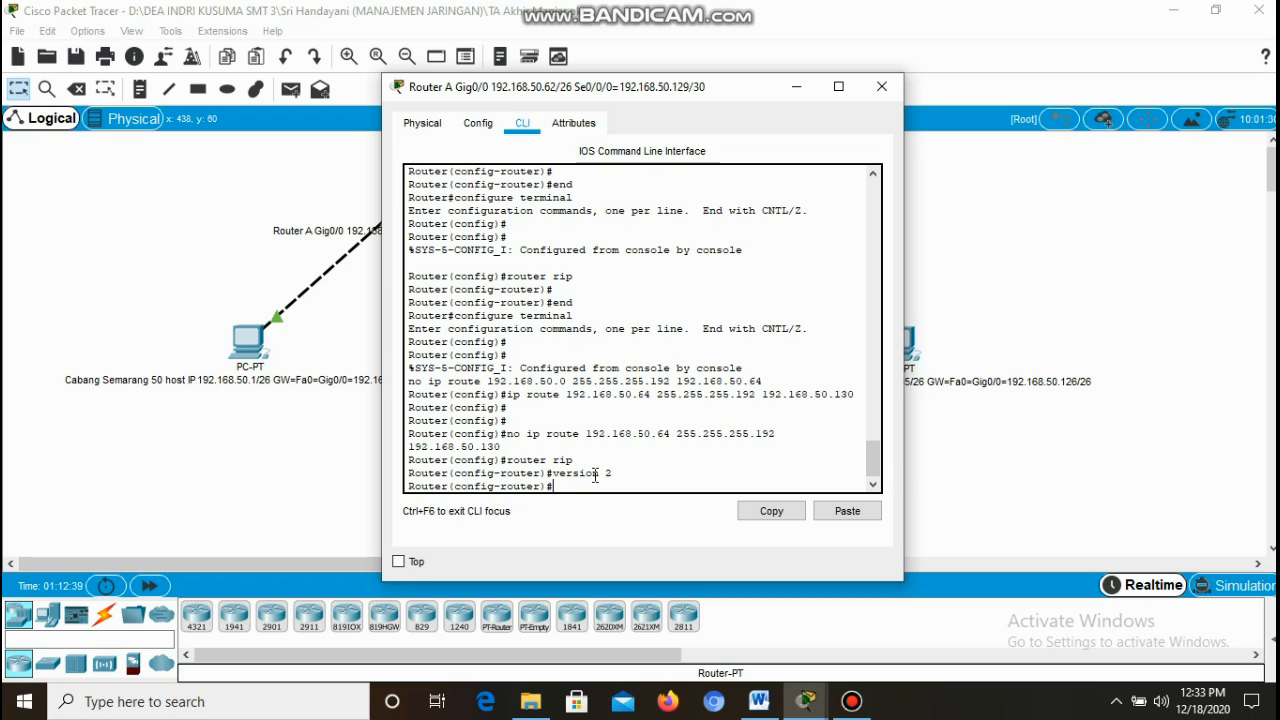
# - Enter network statements for 192.168.50.0 and 192.168.50.128 in Router A's RIP configuration
pyautogui.write('network 192.168.')
pyautogui.write('5')
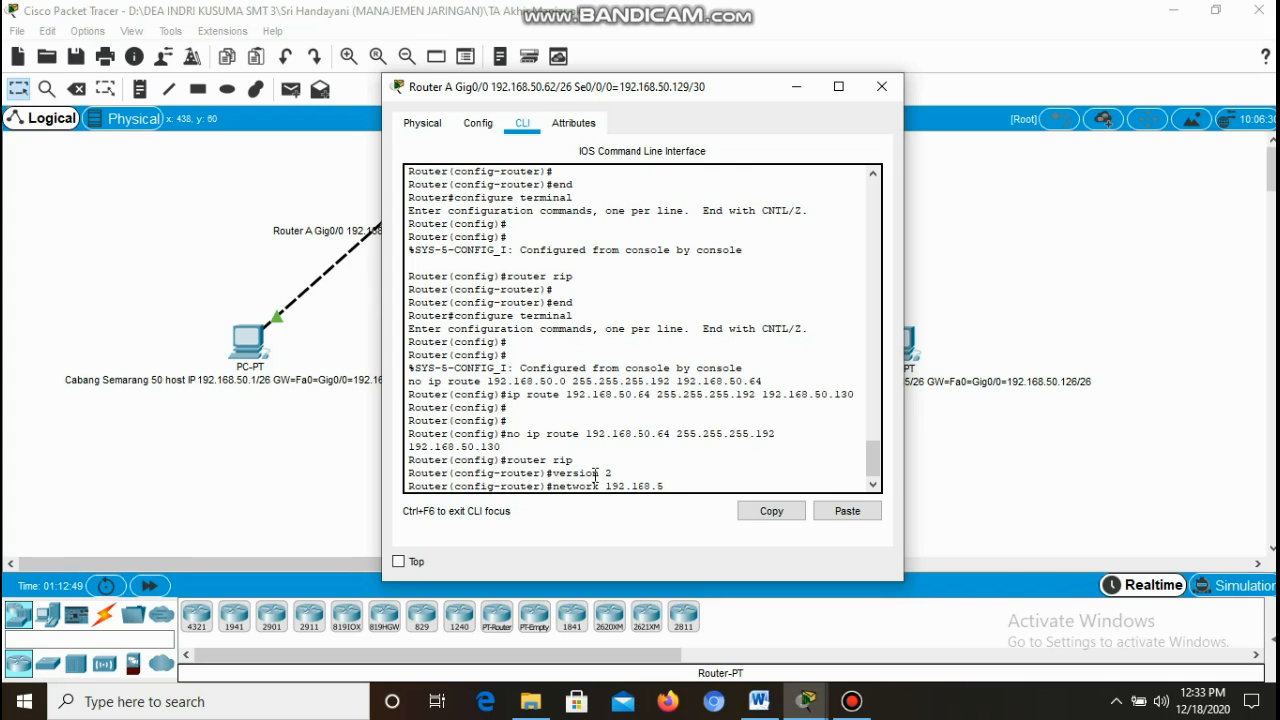
pyautogui.write('0.0')
pyautogui.press('Return')
pyautogui.write('netw')
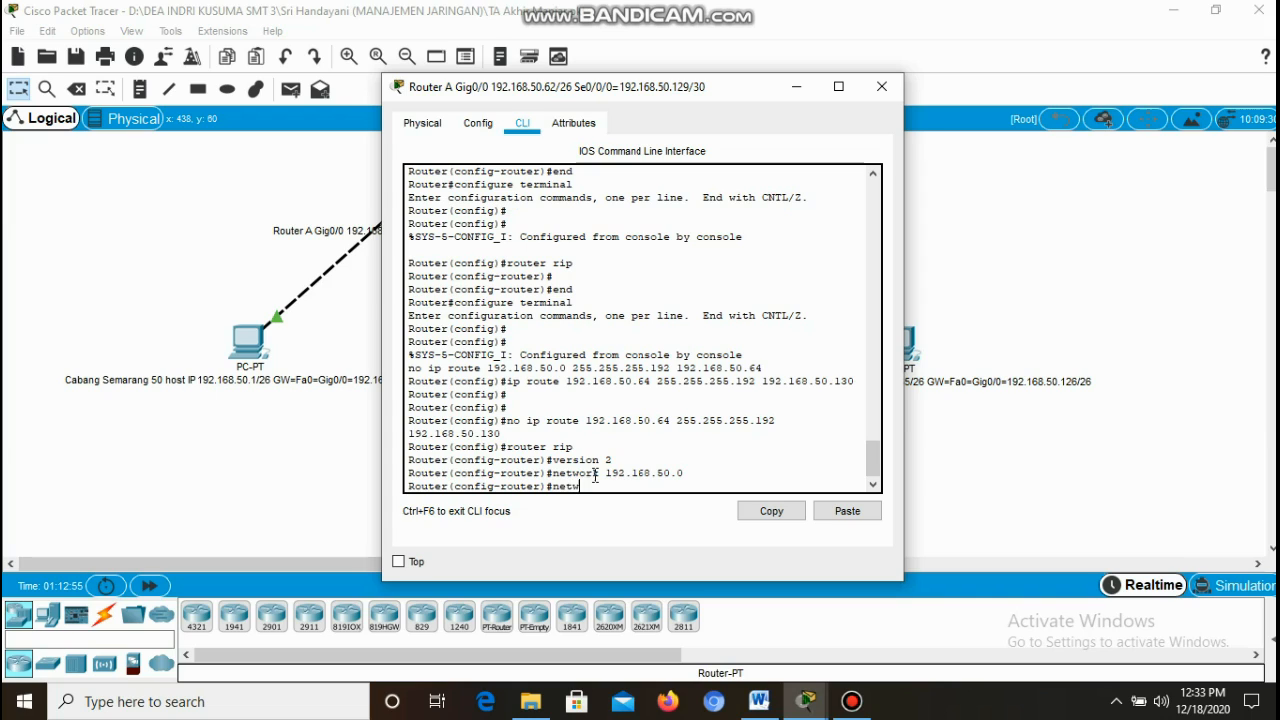
pyautogui.write('ork 192')
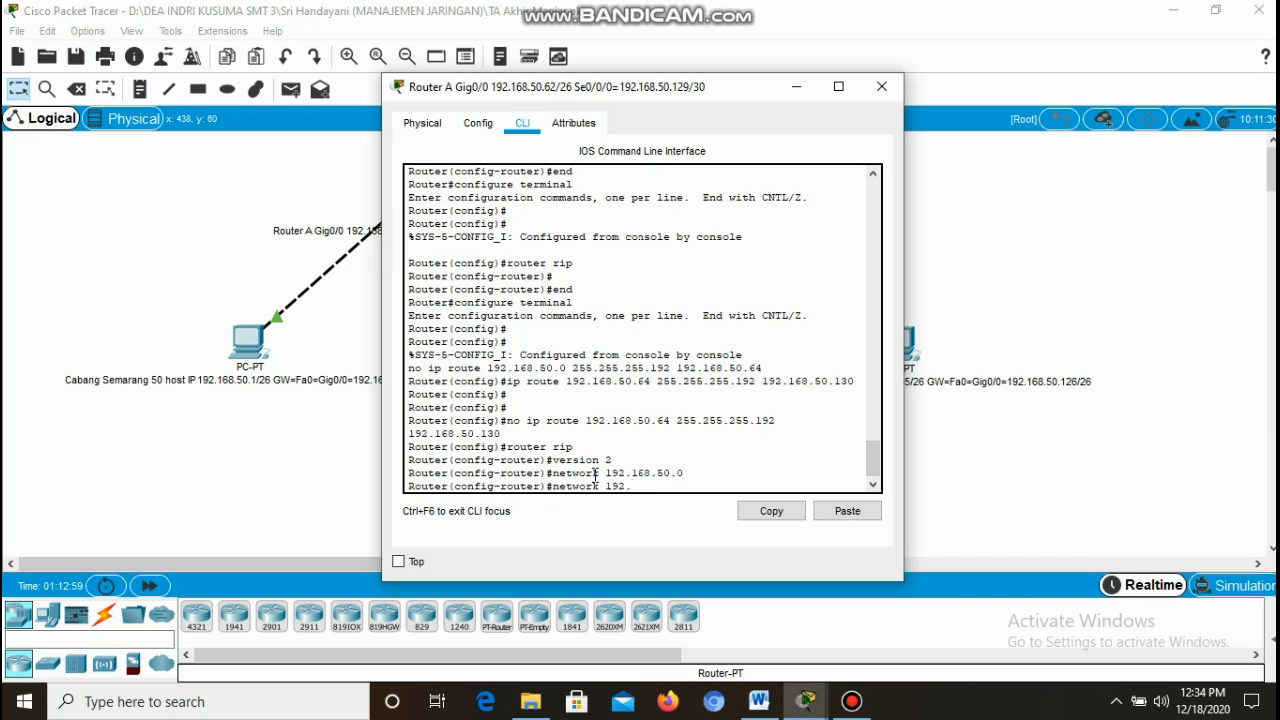
pyautogui.write('.168.50.128')
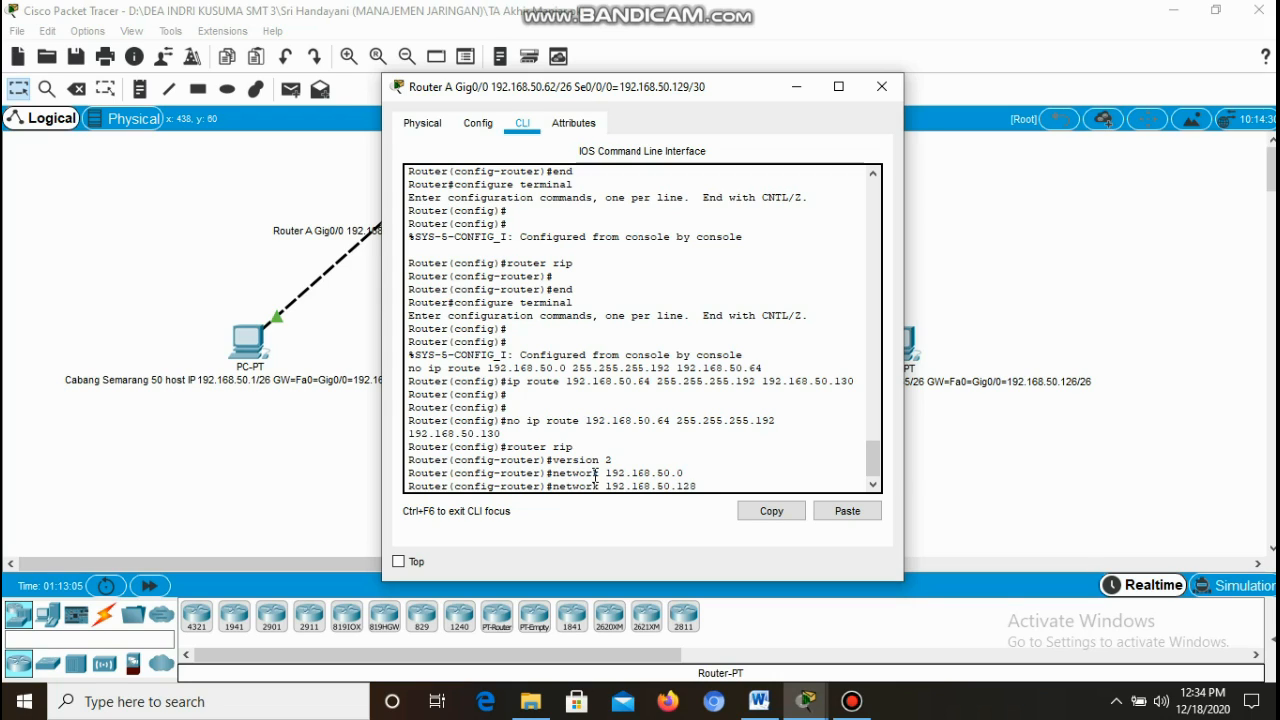
pyautogui.press('Return')
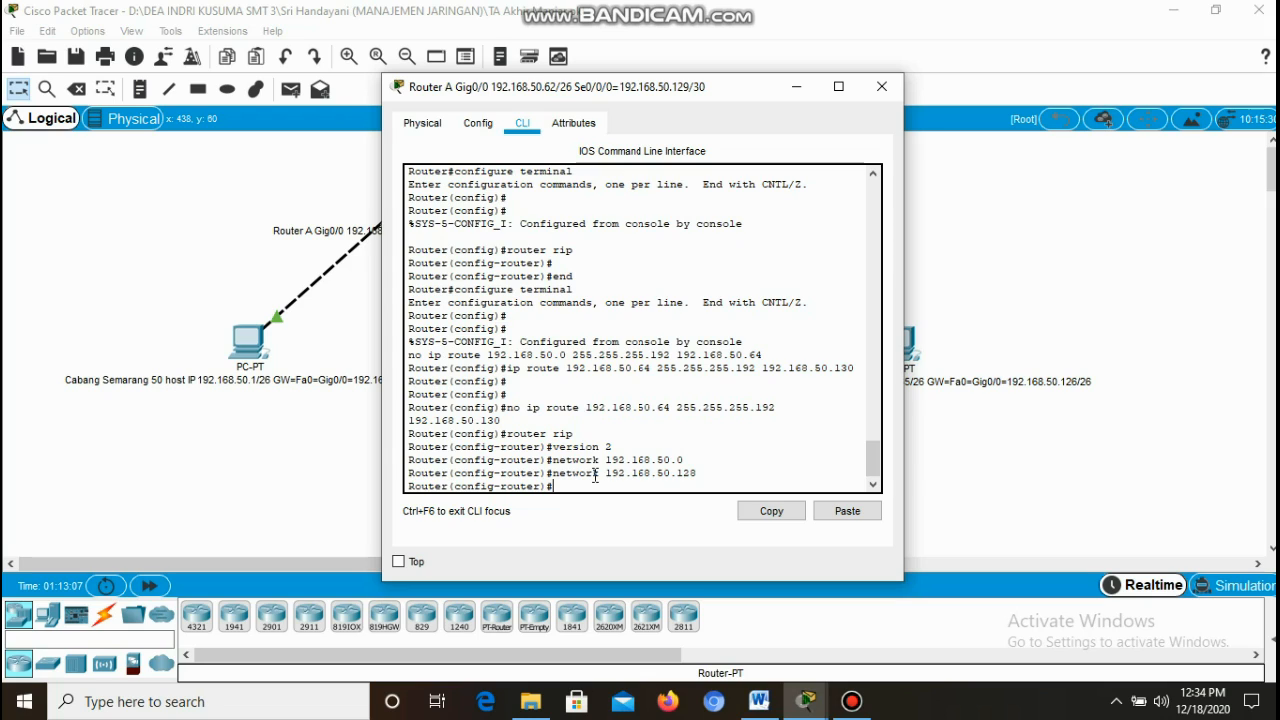
# - Enter the network statement for 192.168.50.64 in Router A's RIP configuration
pyautogui.write('l')
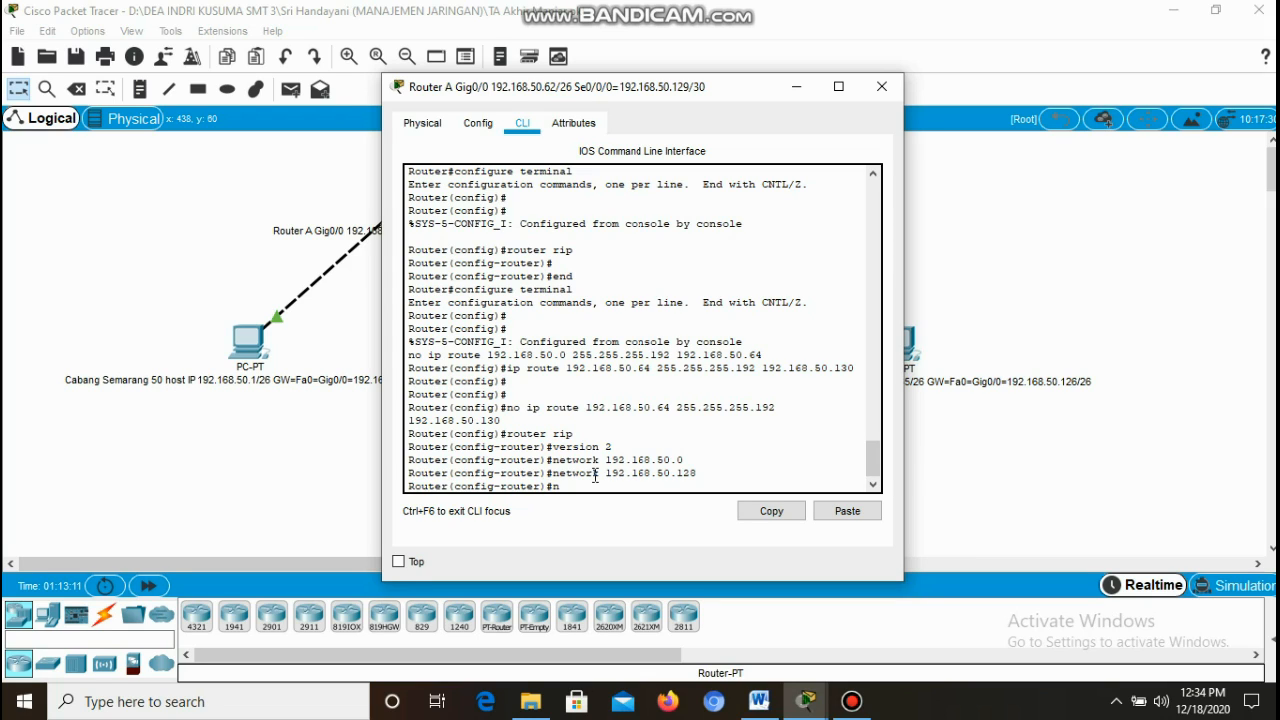
pyautogui.write('etwork')
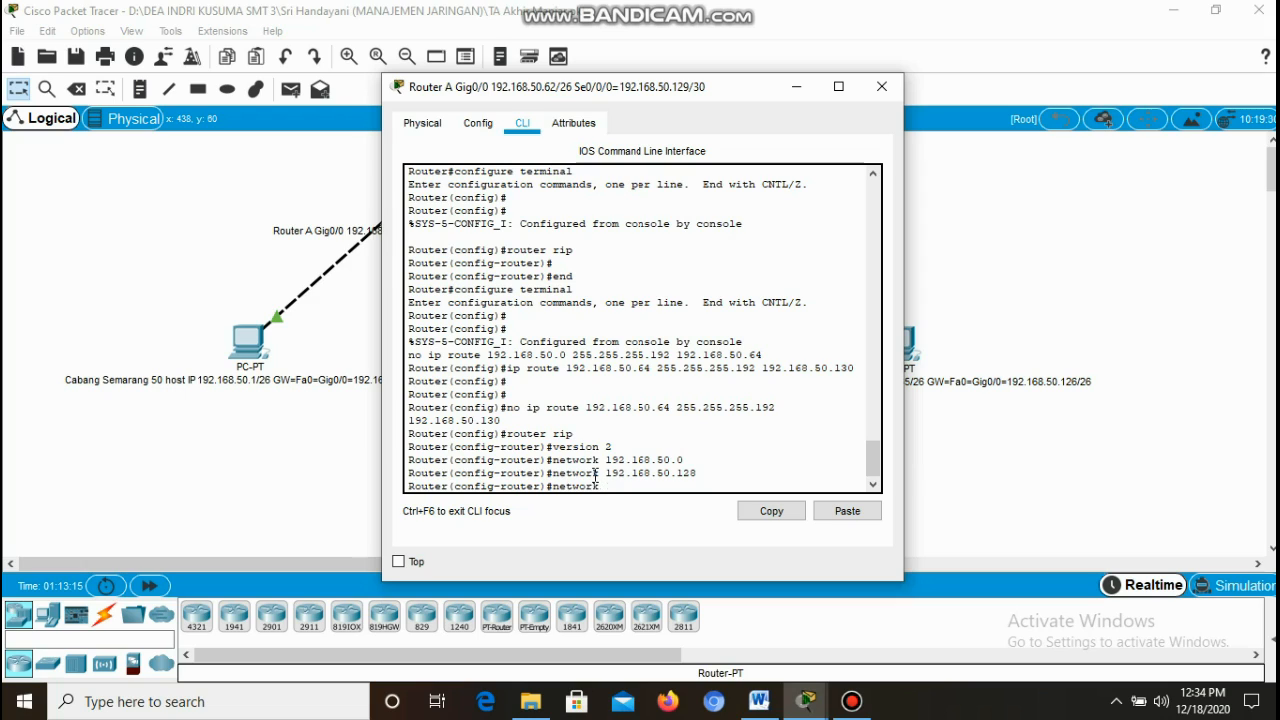
pyautogui.write(' 192.168')
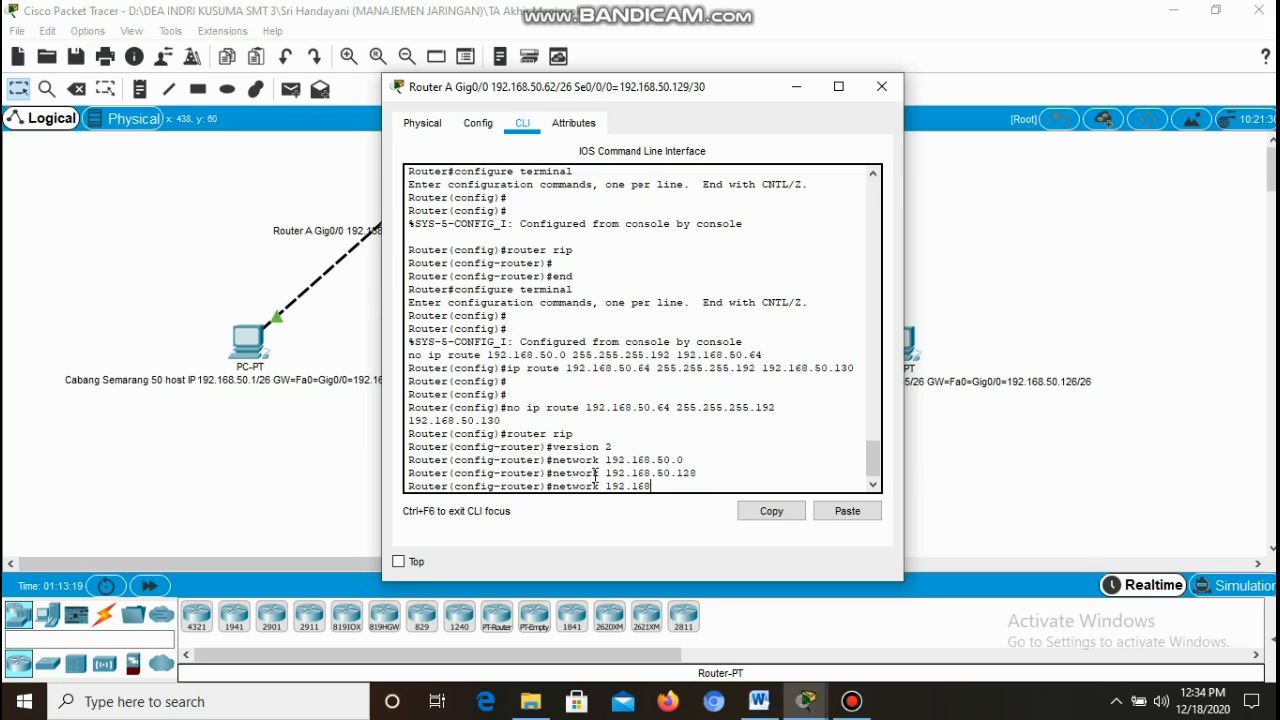
pyautogui.write('.50.')
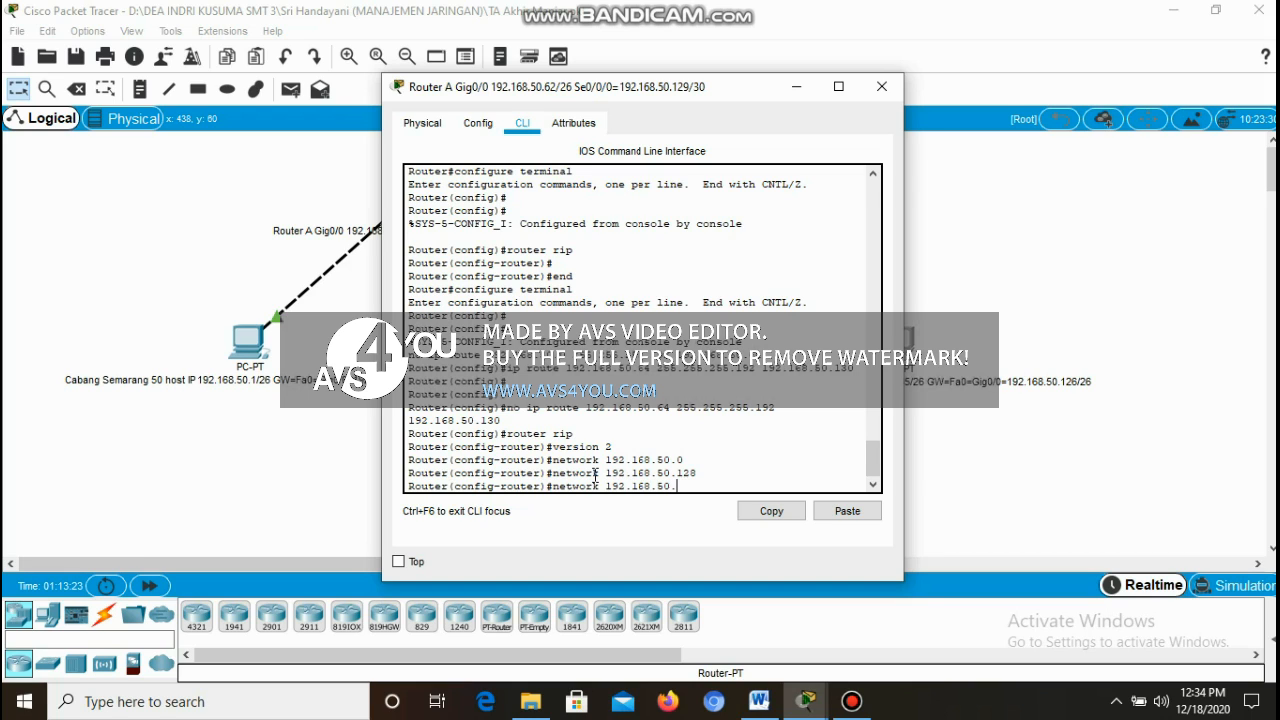
pyautogui.write('64')
pyautogui.press('Return')
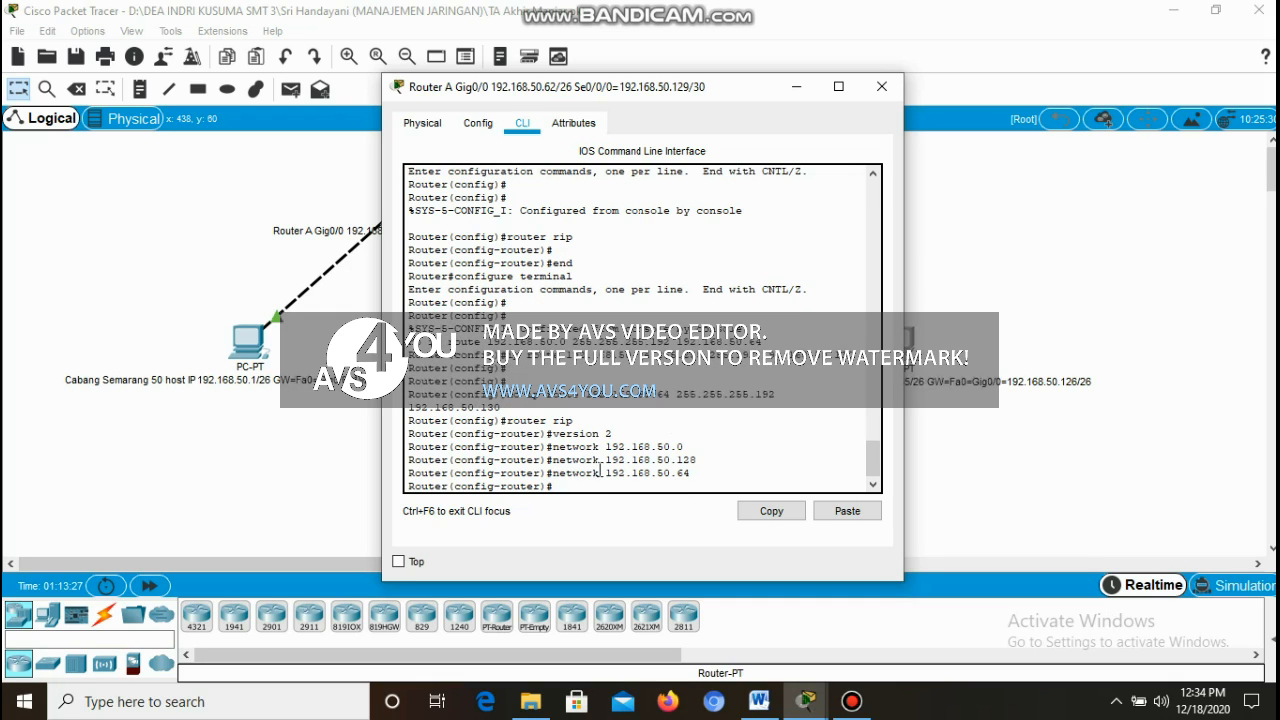
# - Check the network addresses listed in Router A's RIP settings and close the router's window
pyautogui.click(484, 125)
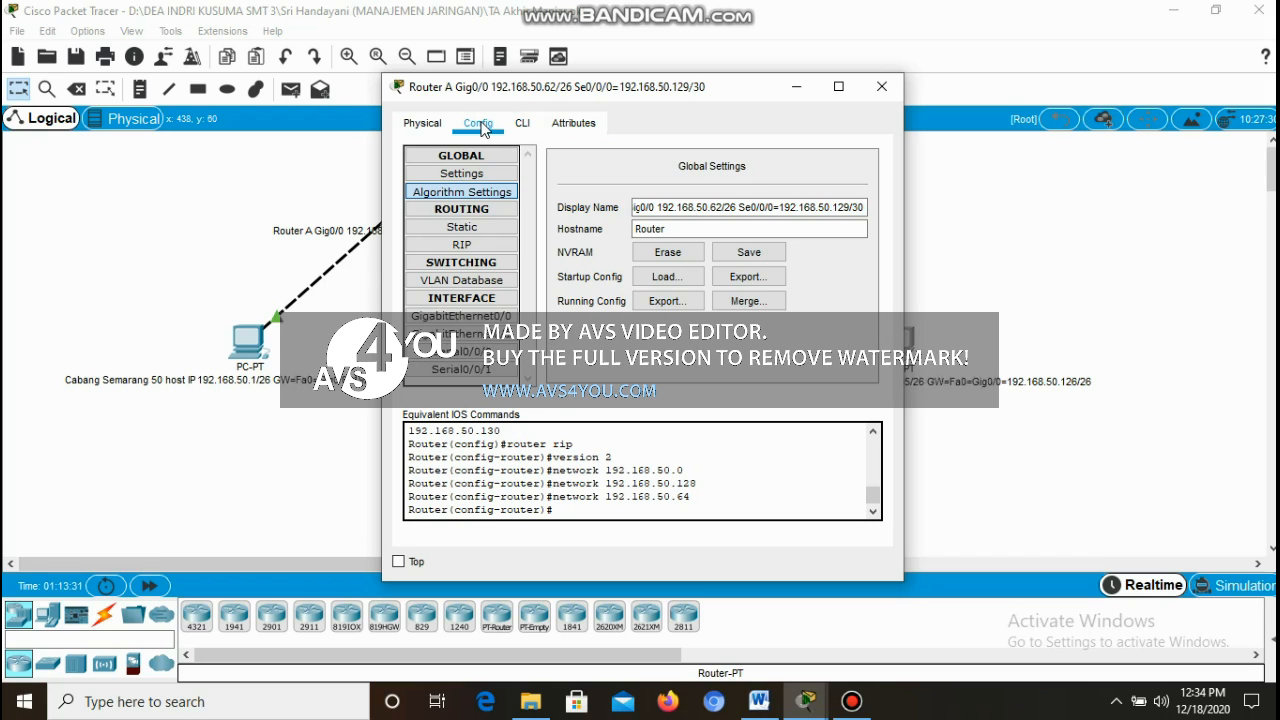
pyautogui.click(461, 244)
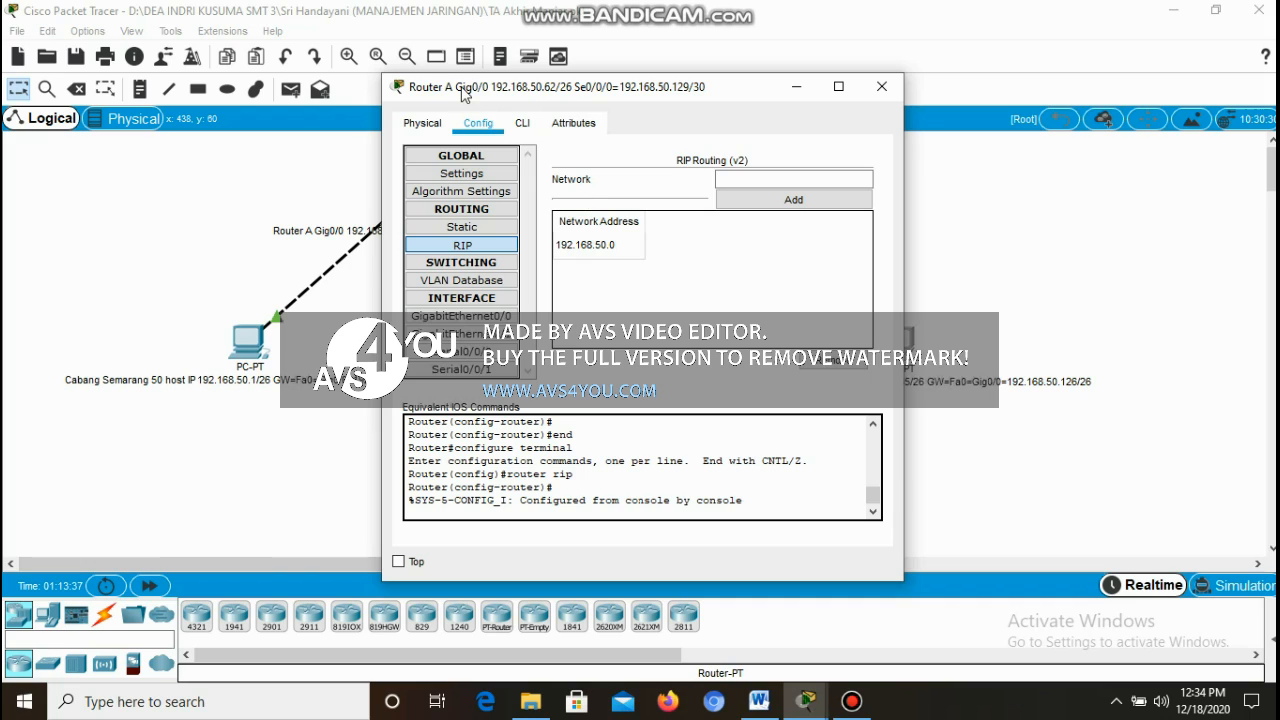
pyautogui.click(889, 88)
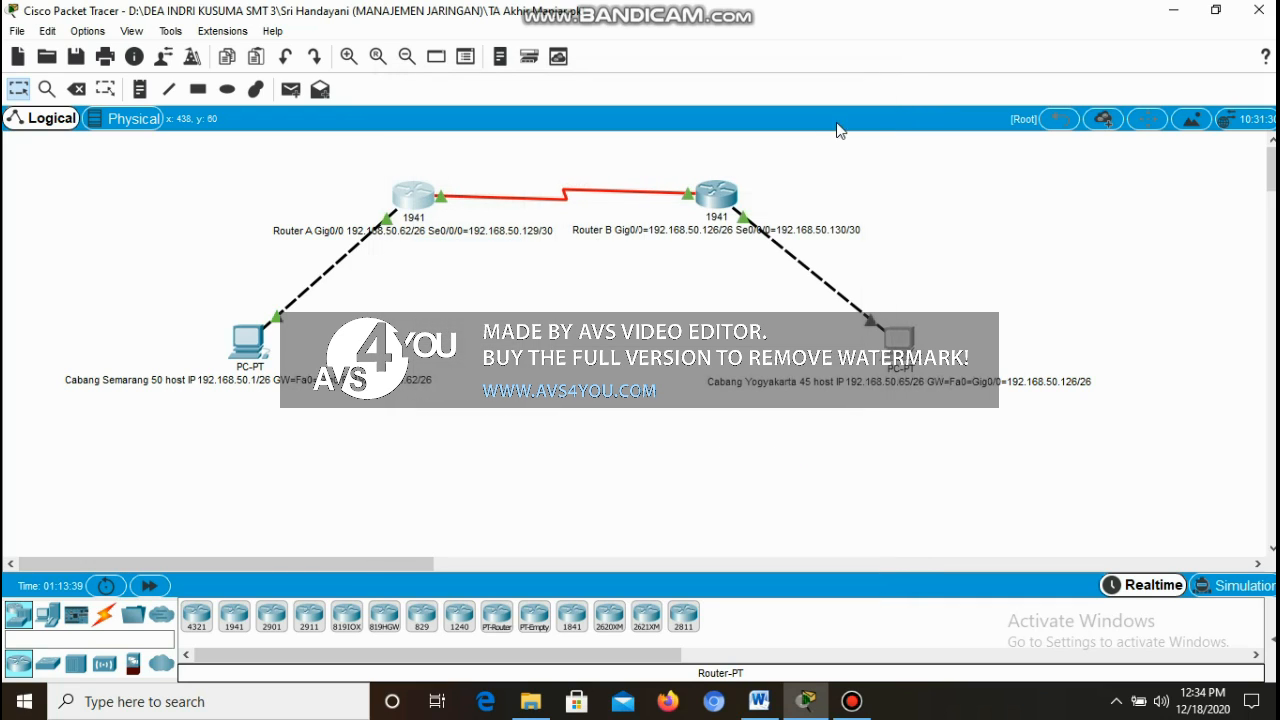
# - Open Router B, check its static routes, and enable RIP version 2 from its command line
pyautogui.click(722, 195)
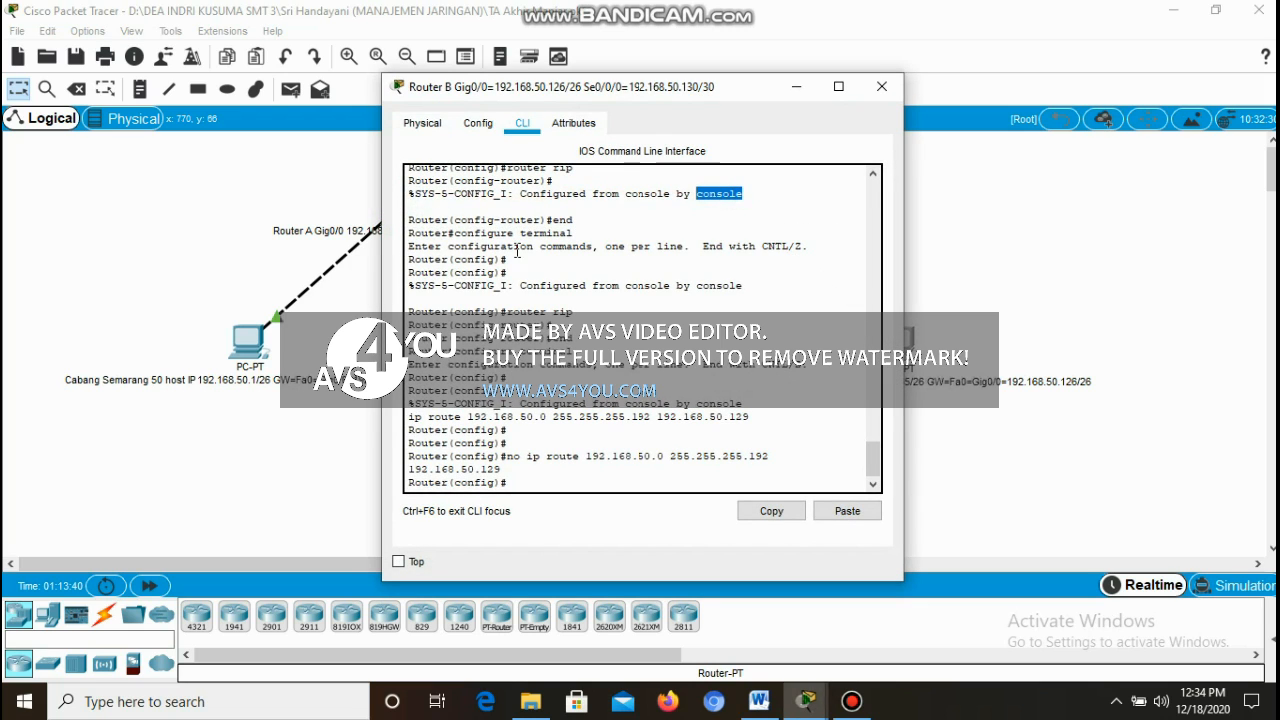
pyautogui.click(470, 122)
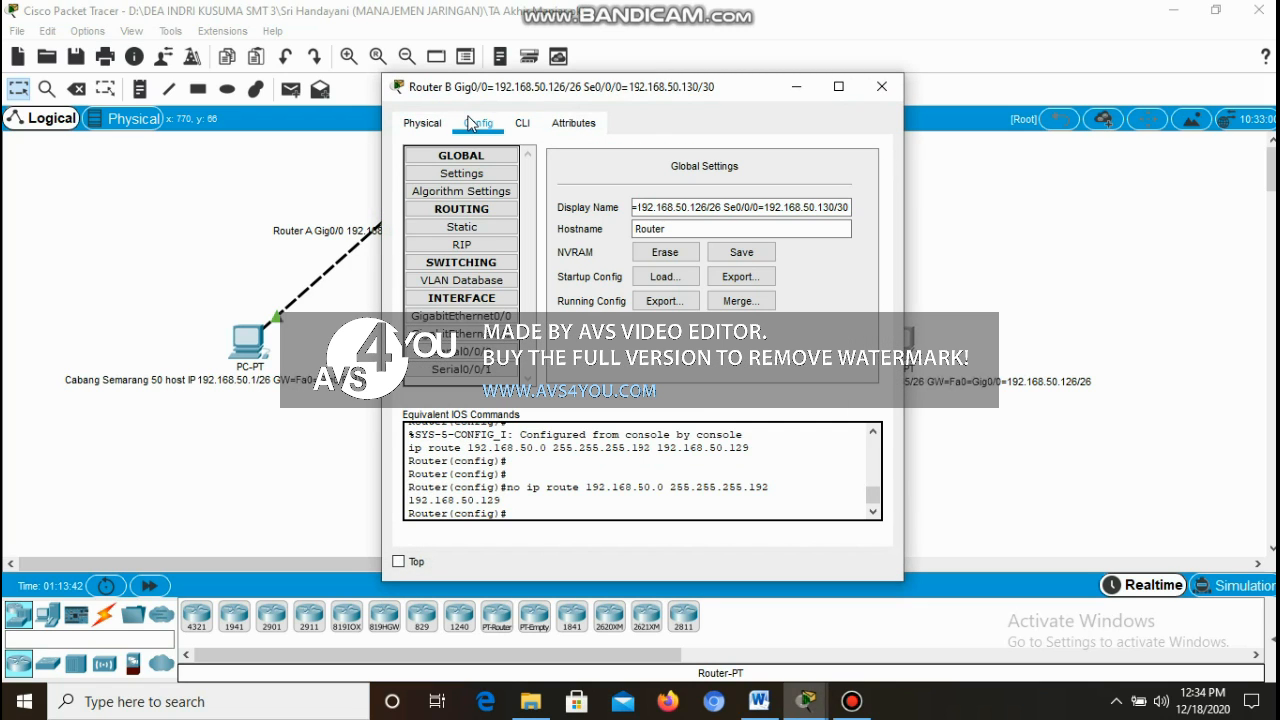
pyautogui.click(485, 226)
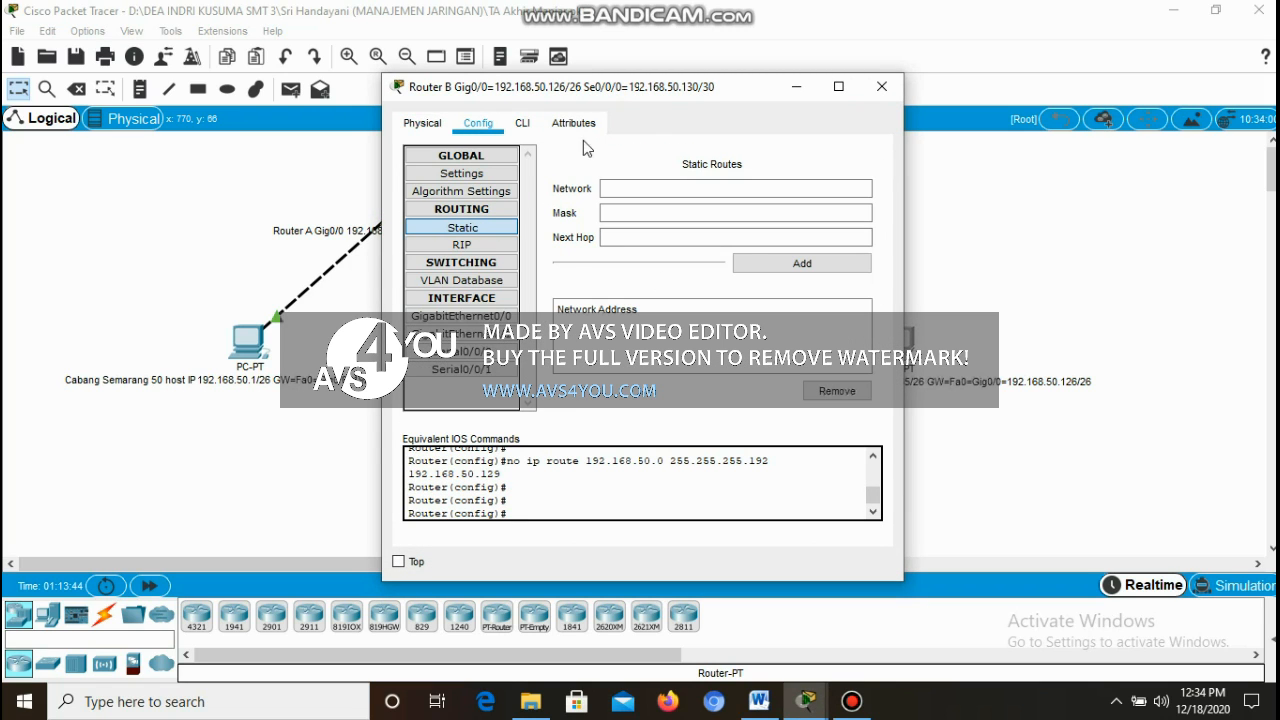
pyautogui.click(521, 122)
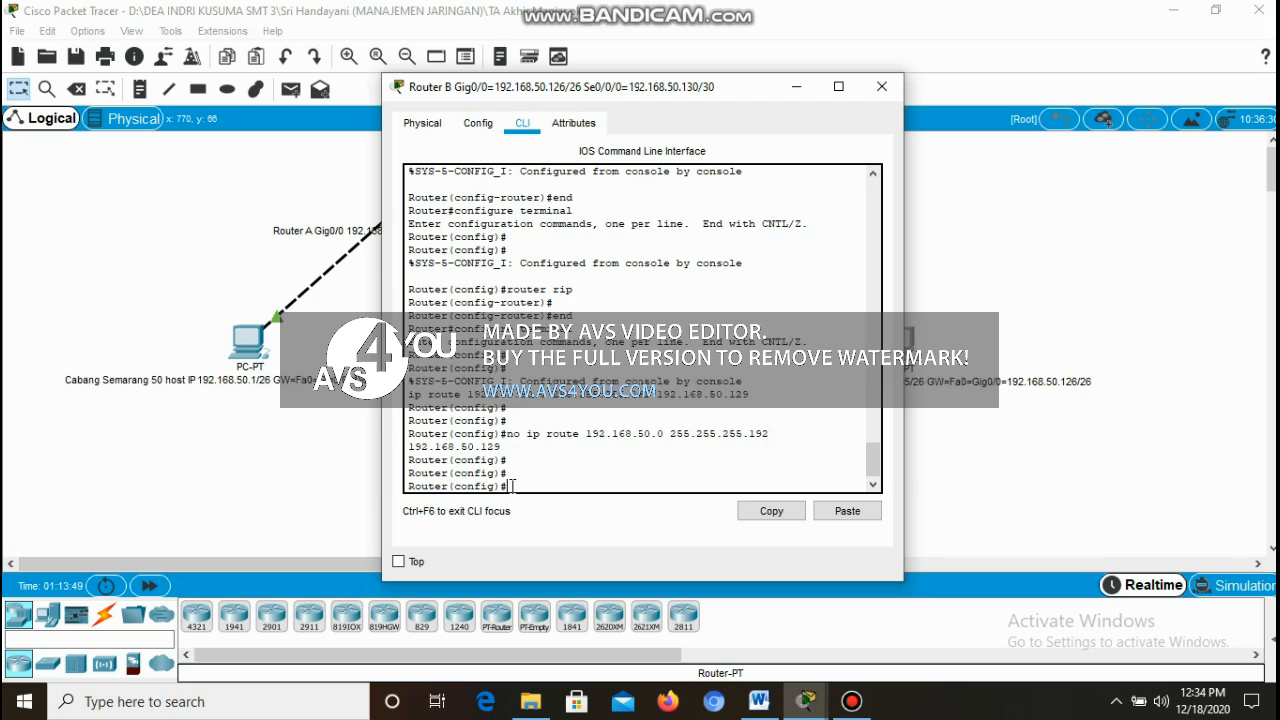
pyautogui.write('router rip')
pyautogui.press('Return')
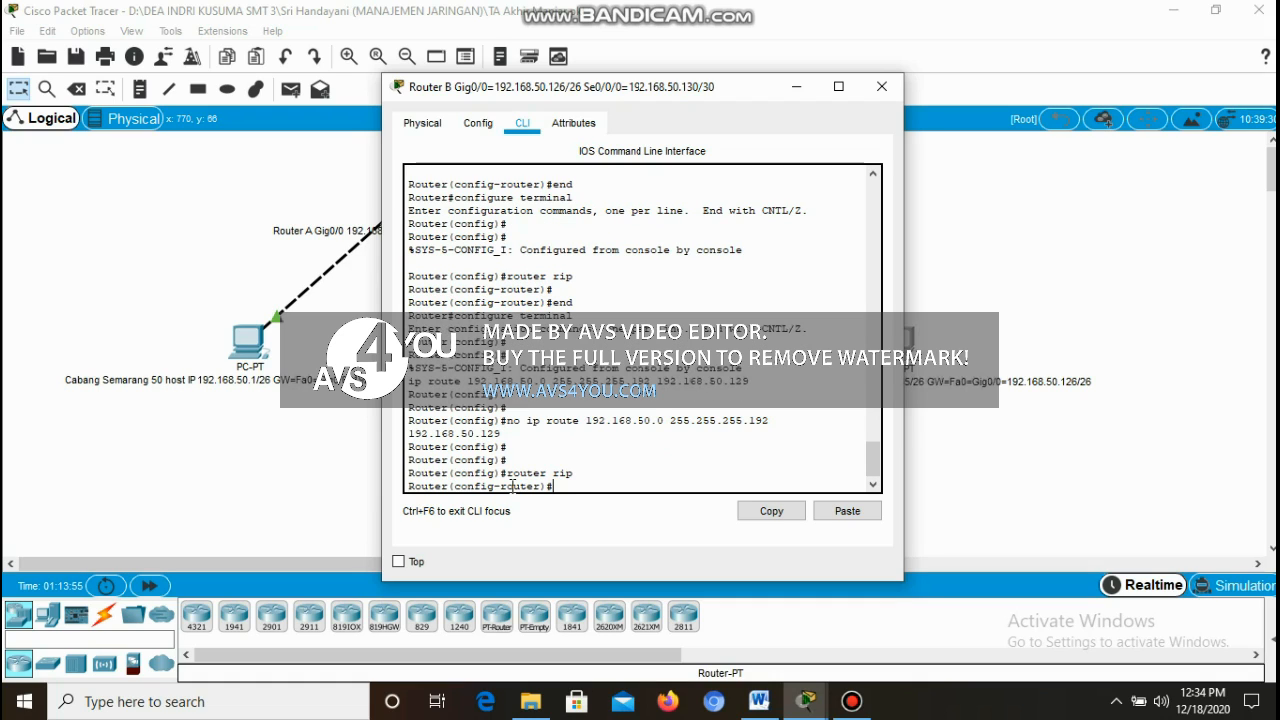
pyautogui.write('versio')
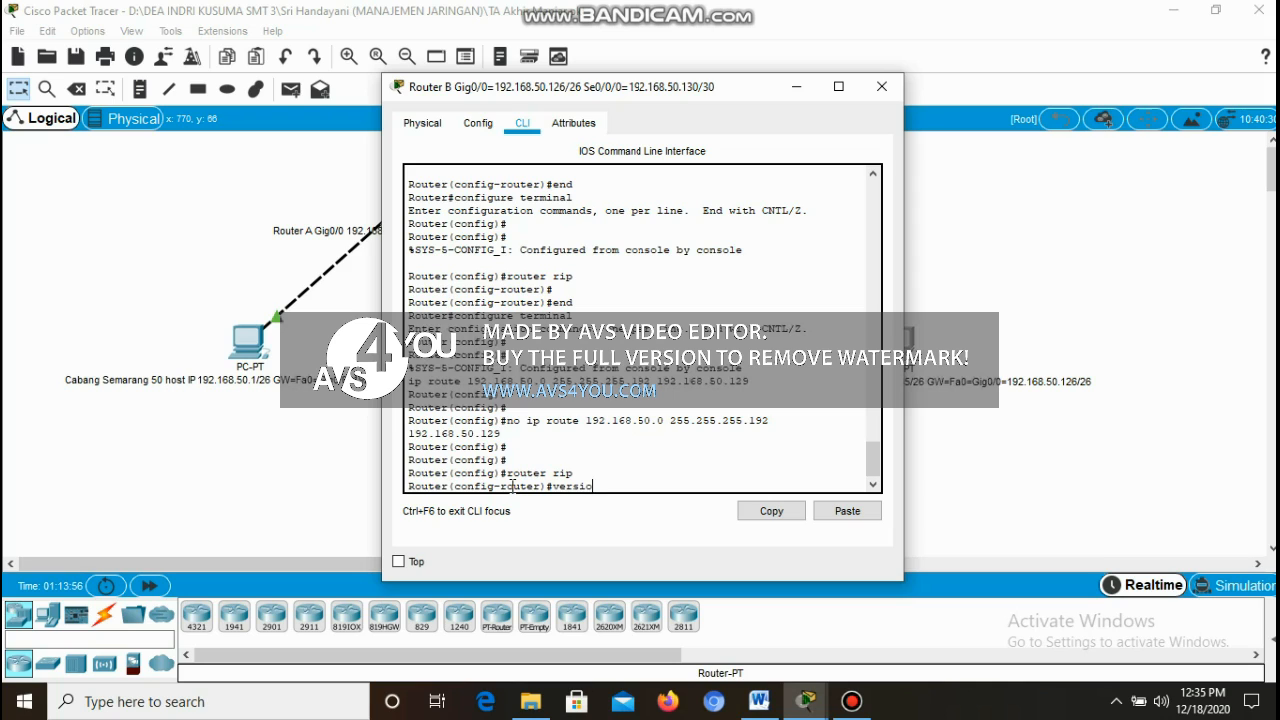
pyautogui.write('n 2')
pyautogui.press('Return')
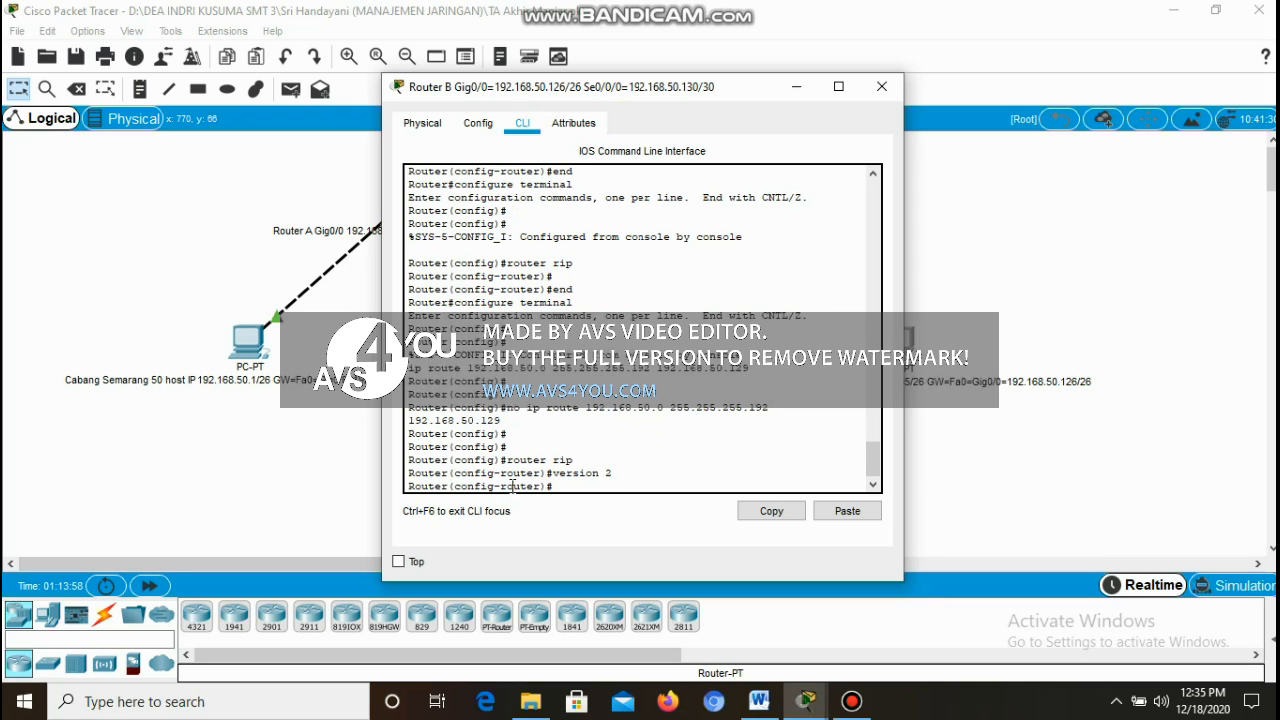
# - Enter network statements for 192.168.50.0, 192.168.50.128 and 192.168.50.64 in Router B's RIP configuration
pyautogui.write('network 192.168.50.0')
pyautogui.press('Return')
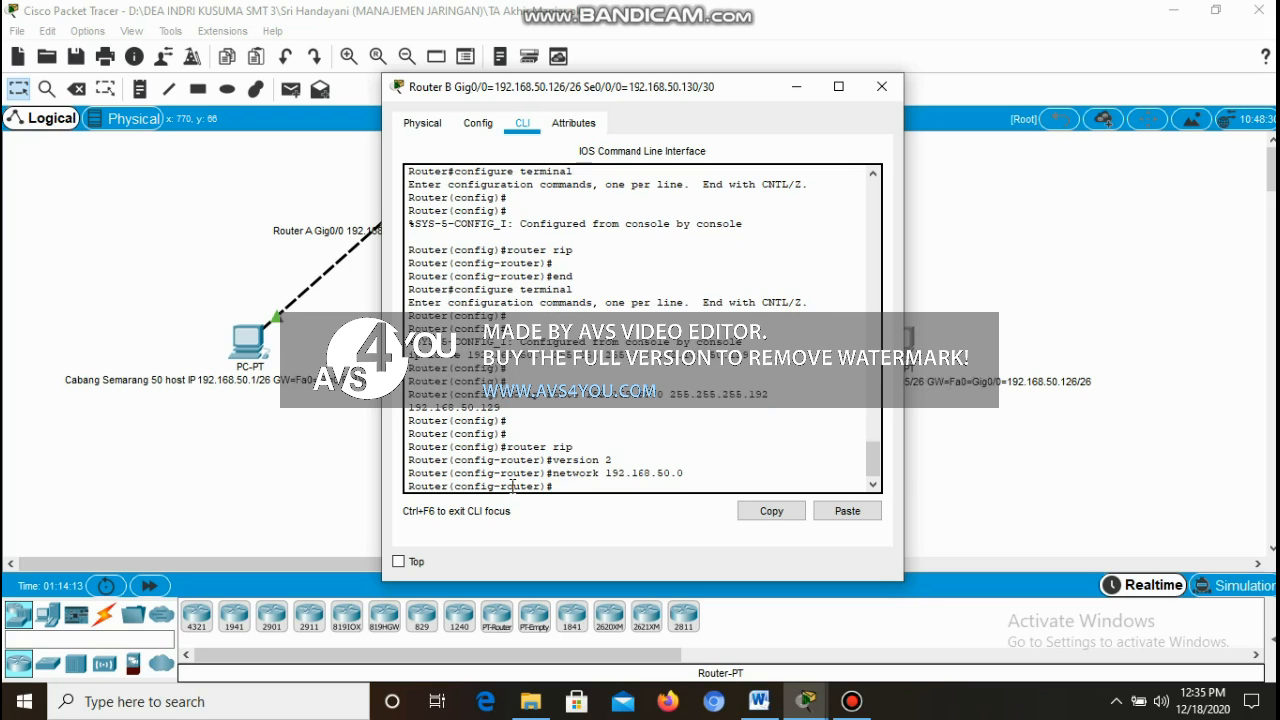
pyautogui.write('network 192.168.50')
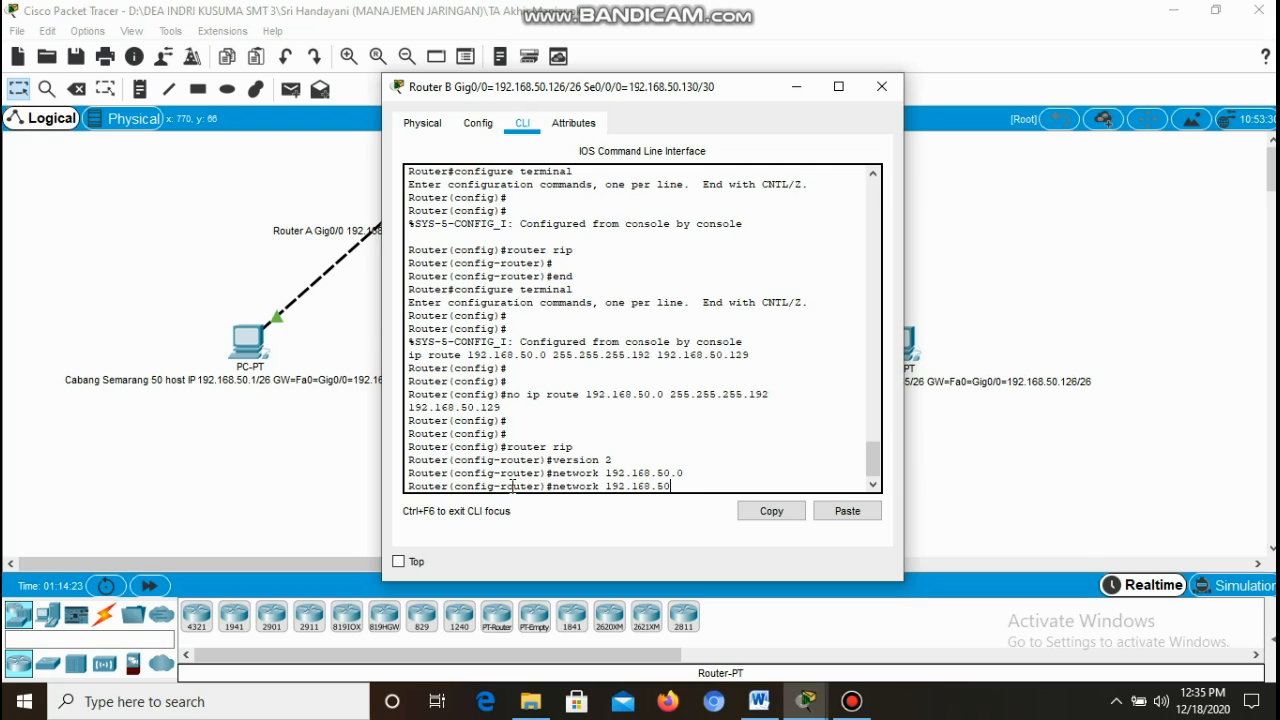
pyautogui.write('.128')
pyautogui.press('Return')
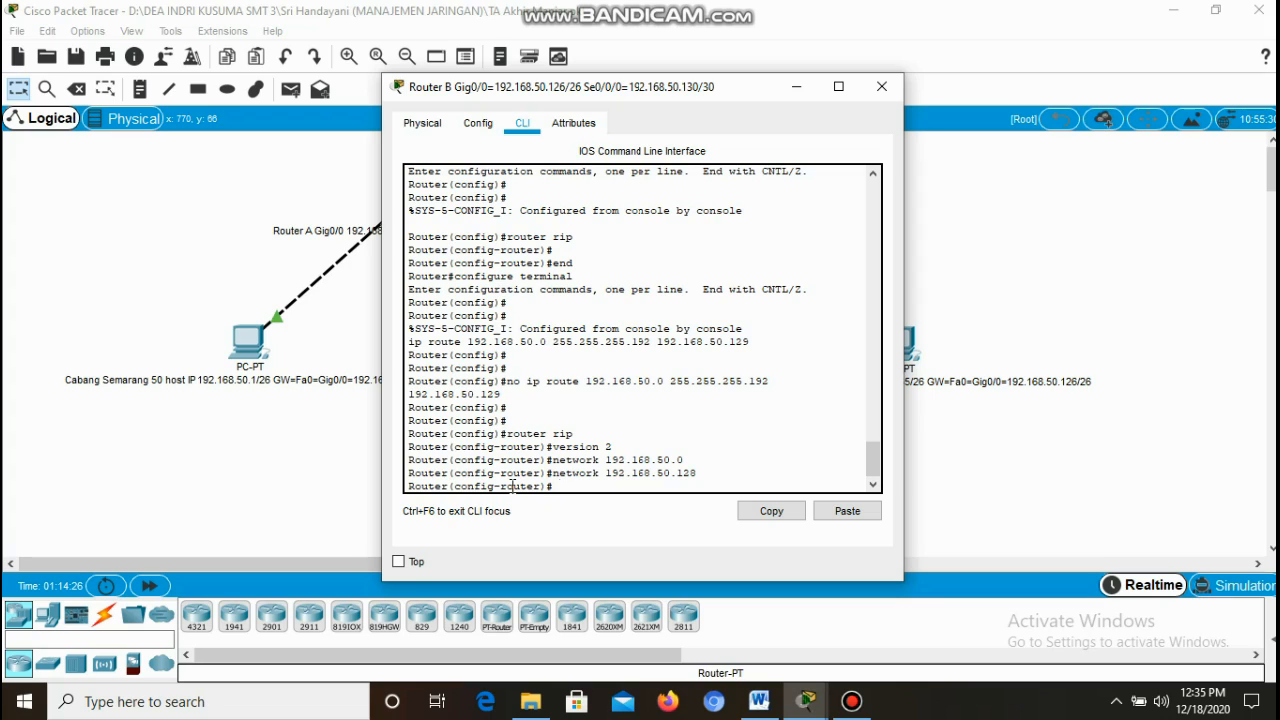
pyautogui.write('network 192.168.50.6')
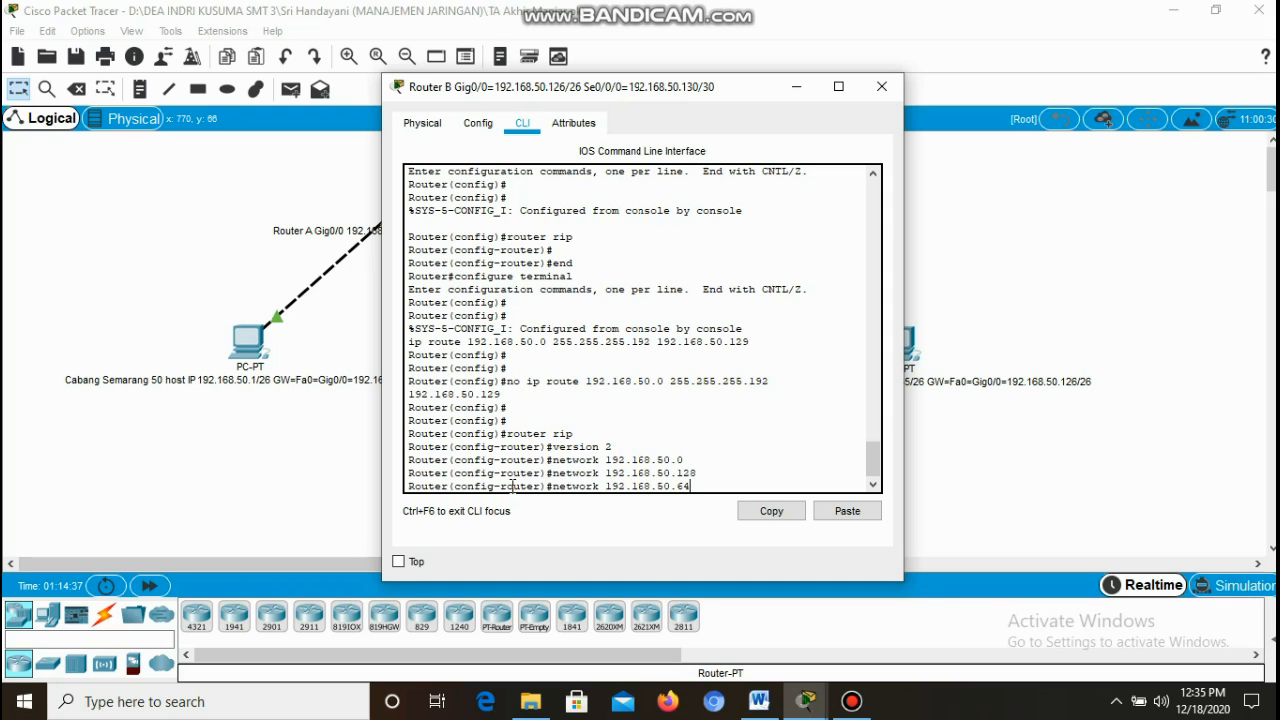
pyautogui.write('4')
pyautogui.press('Return')
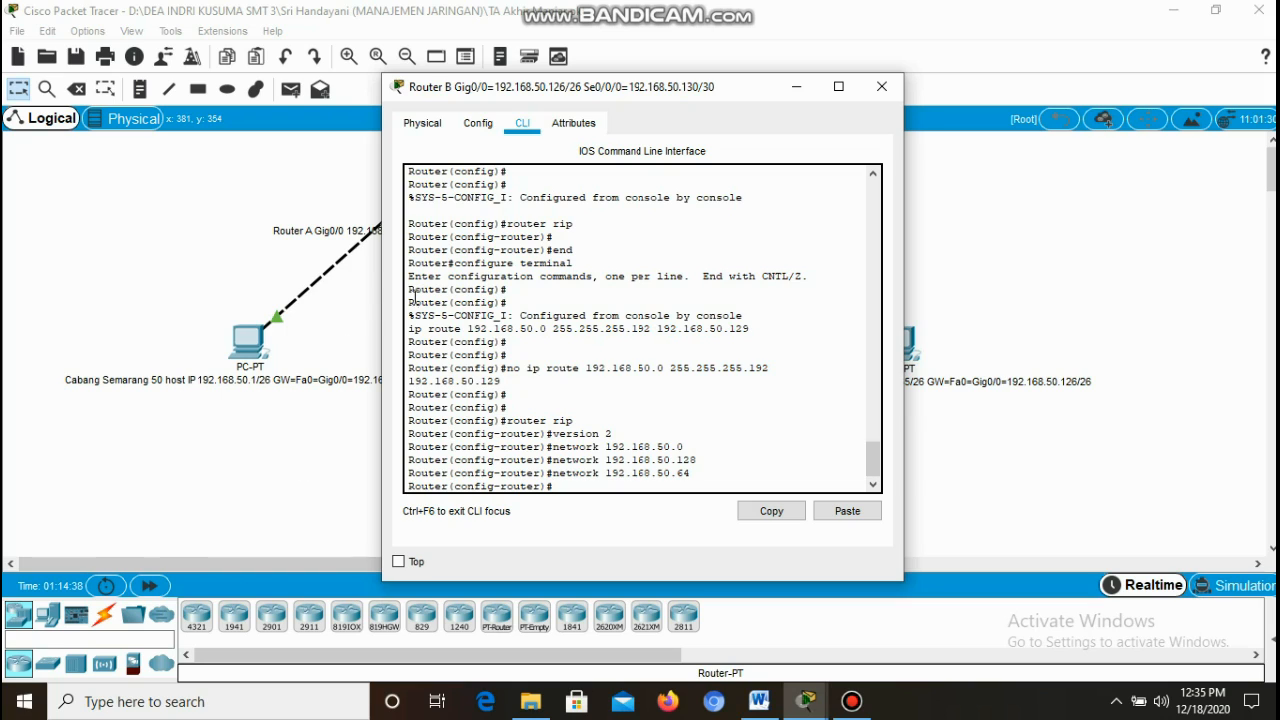
# - Check the network addresses listed in Router B's RIP settings and close the router's window
pyautogui.click(478, 122)
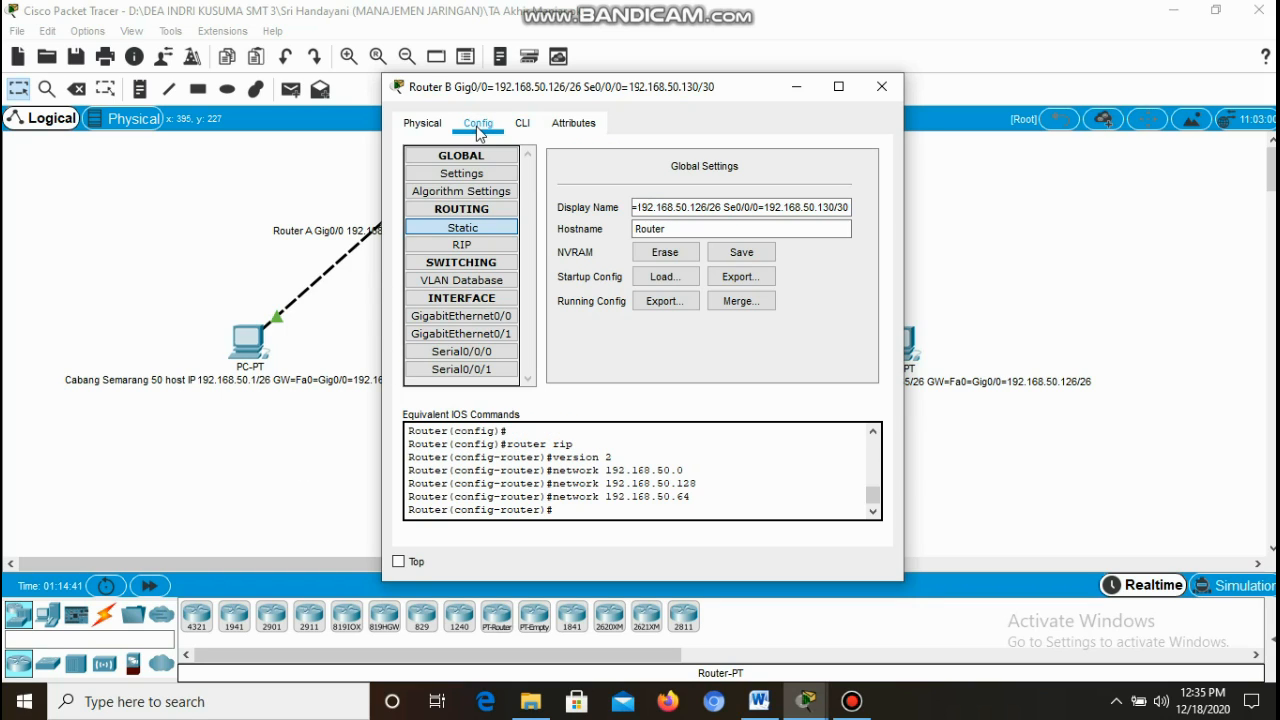
pyautogui.click(492, 245)
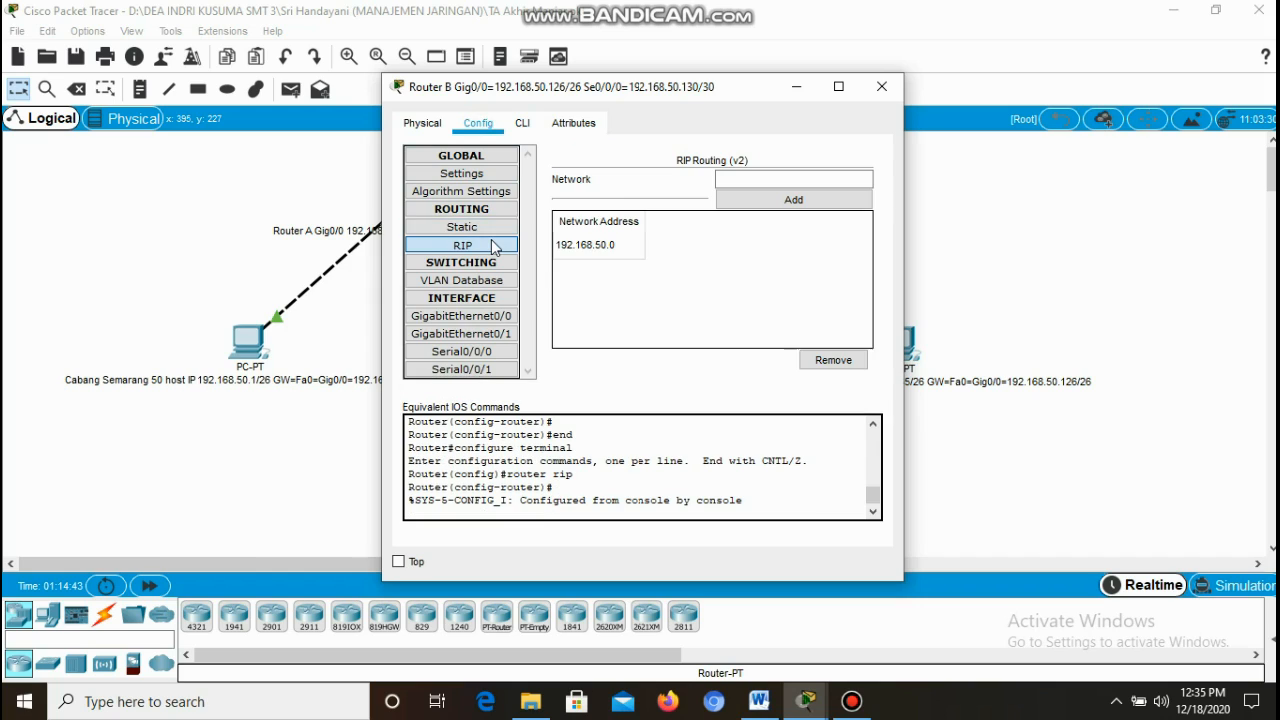
pyautogui.click(757, 173)
pyautogui.click(884, 90)
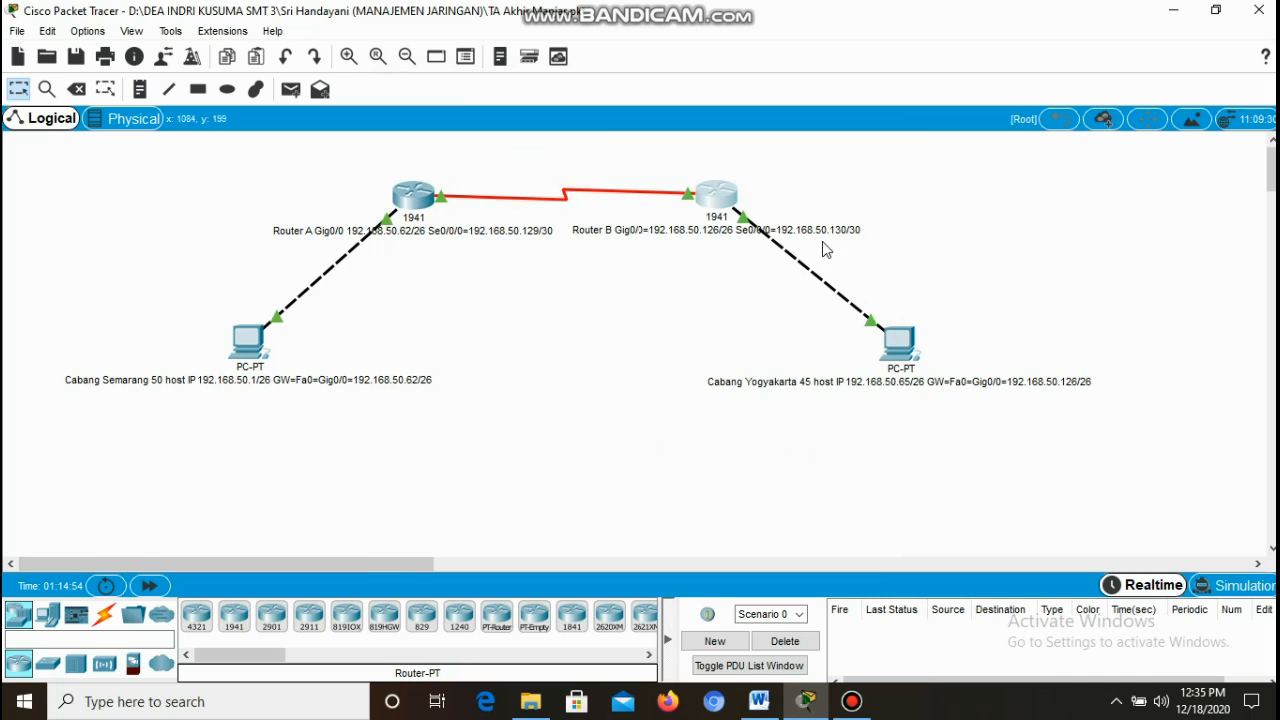
# - Send a simple PDU from the Semarang PC to the Yogyakarta PC to test connectivity
pyautogui.click(296, 91)
pyautogui.click(240, 338)
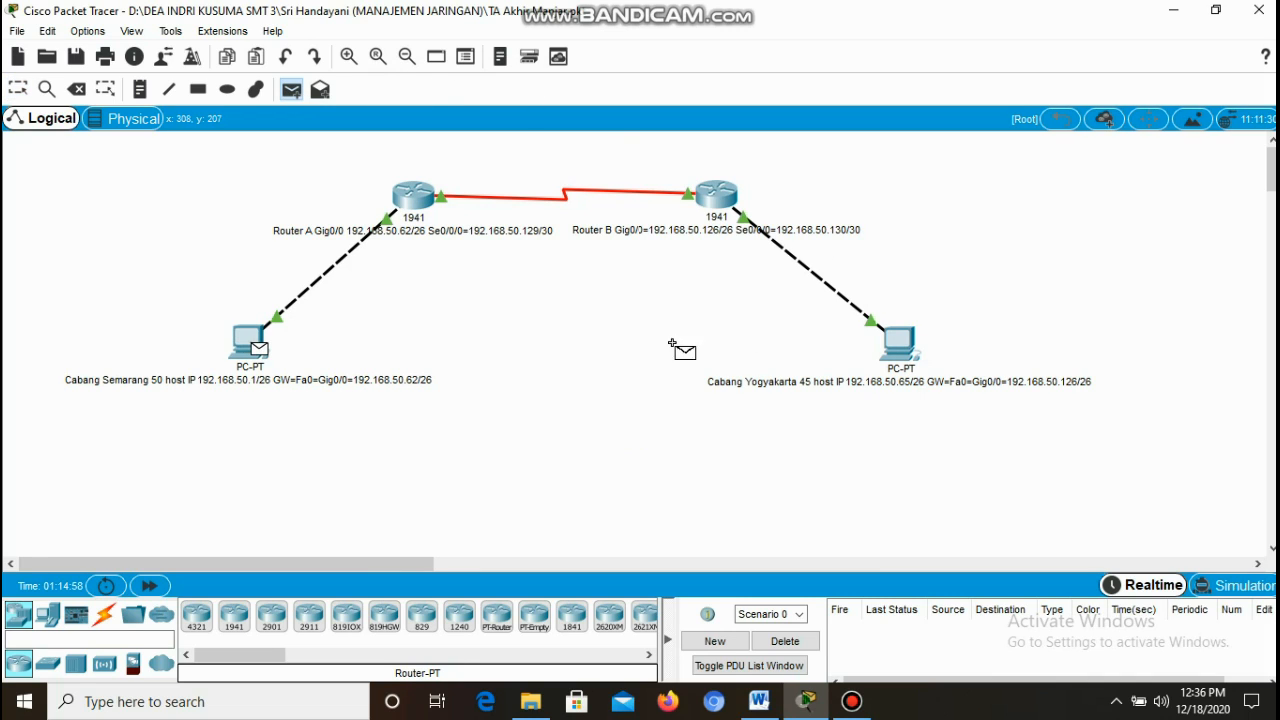
pyautogui.click(893, 338)
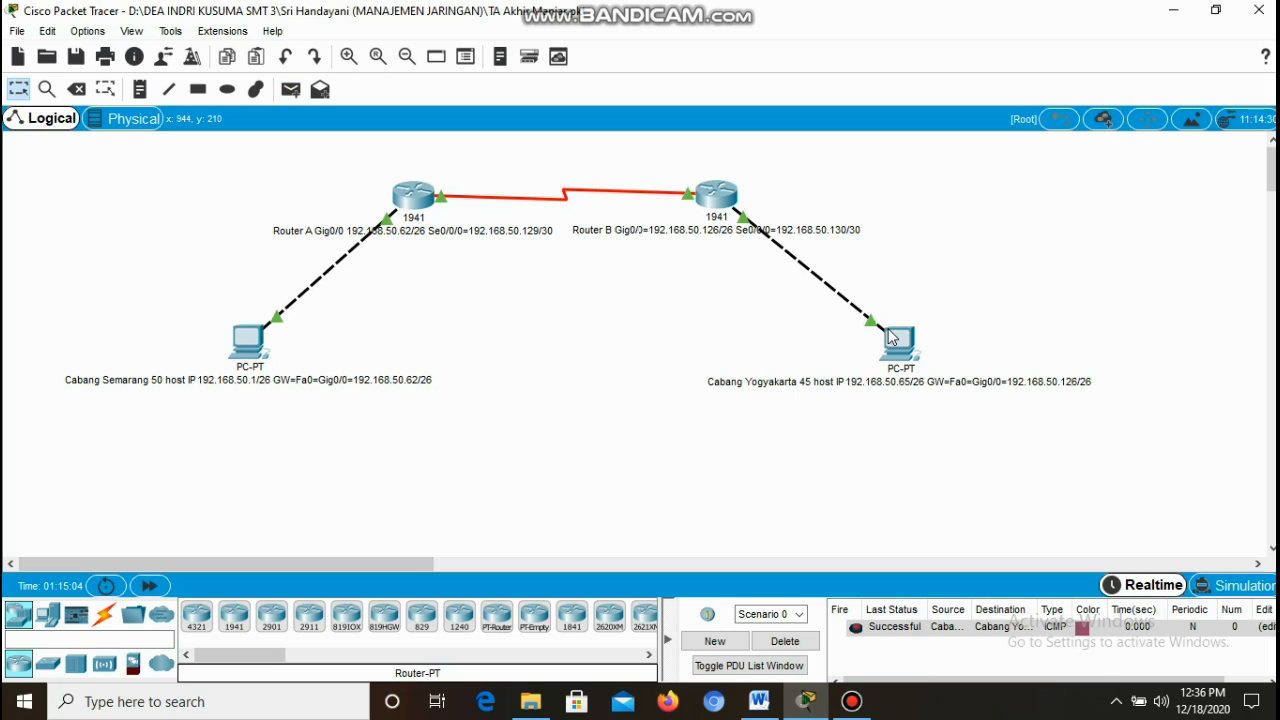
# - Send a simple PDU from the Yogyakarta PC to the Semarang PC to test the reverse path
pyautogui.click(292, 91)
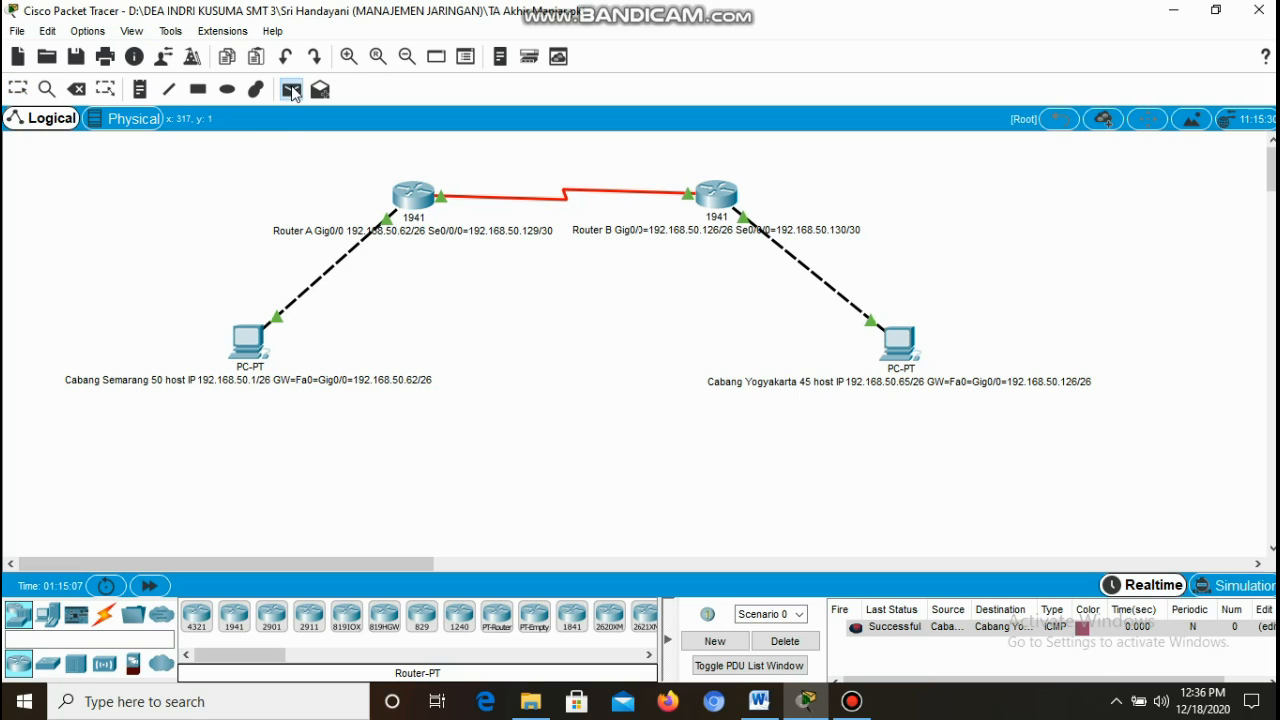
pyautogui.click(883, 335)
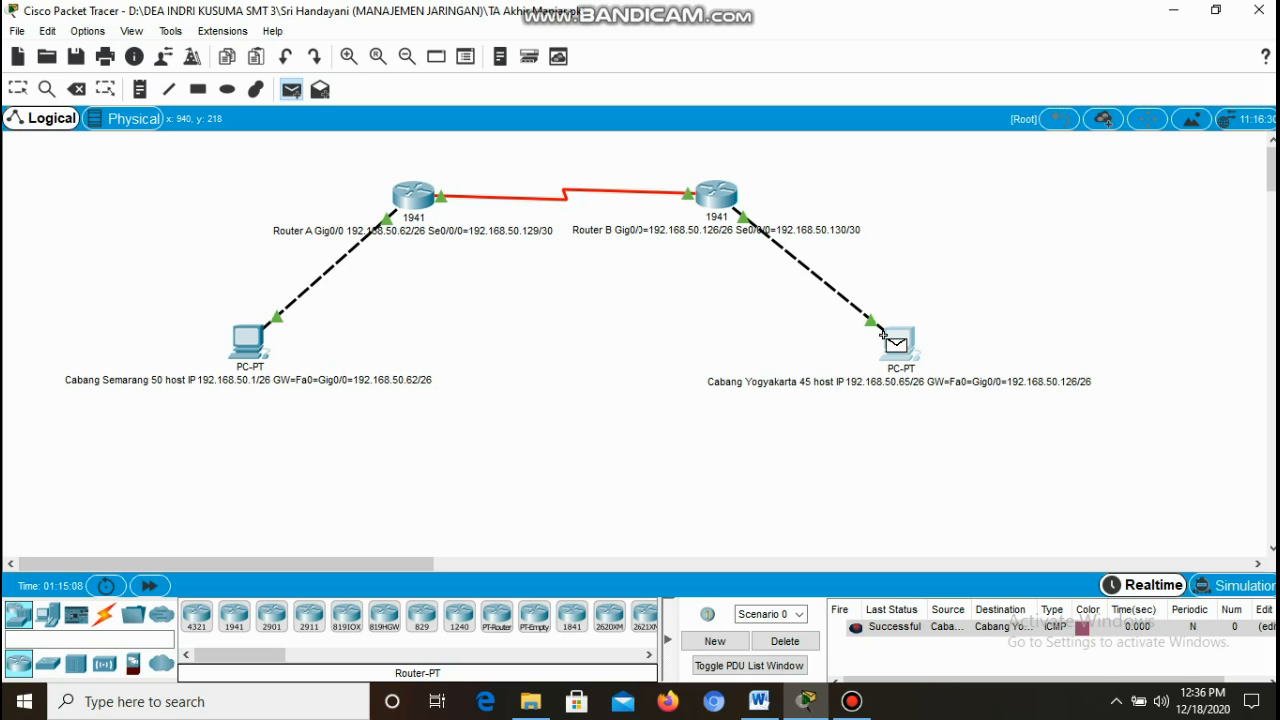
pyautogui.click(237, 332)
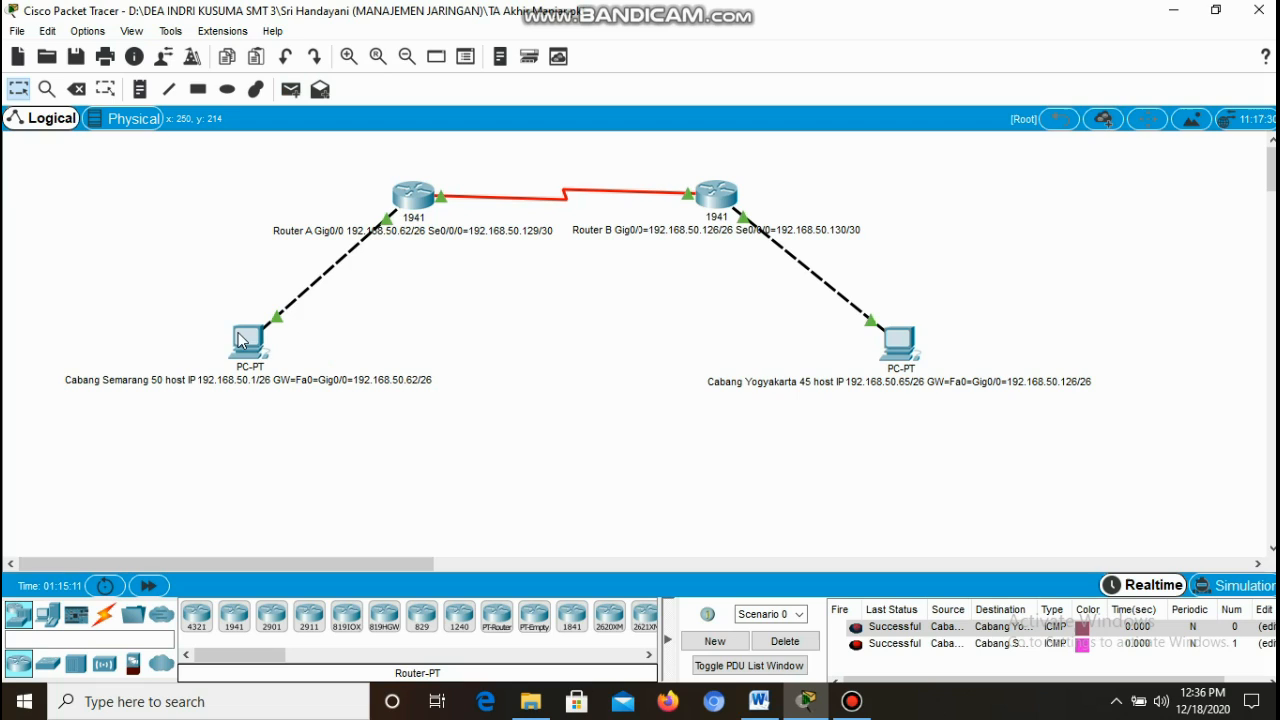
# - Send simple PDUs between the two routers, from Router A to Router B and from Router B to Router A
pyautogui.click(292, 89)
pyautogui.click(411, 190)
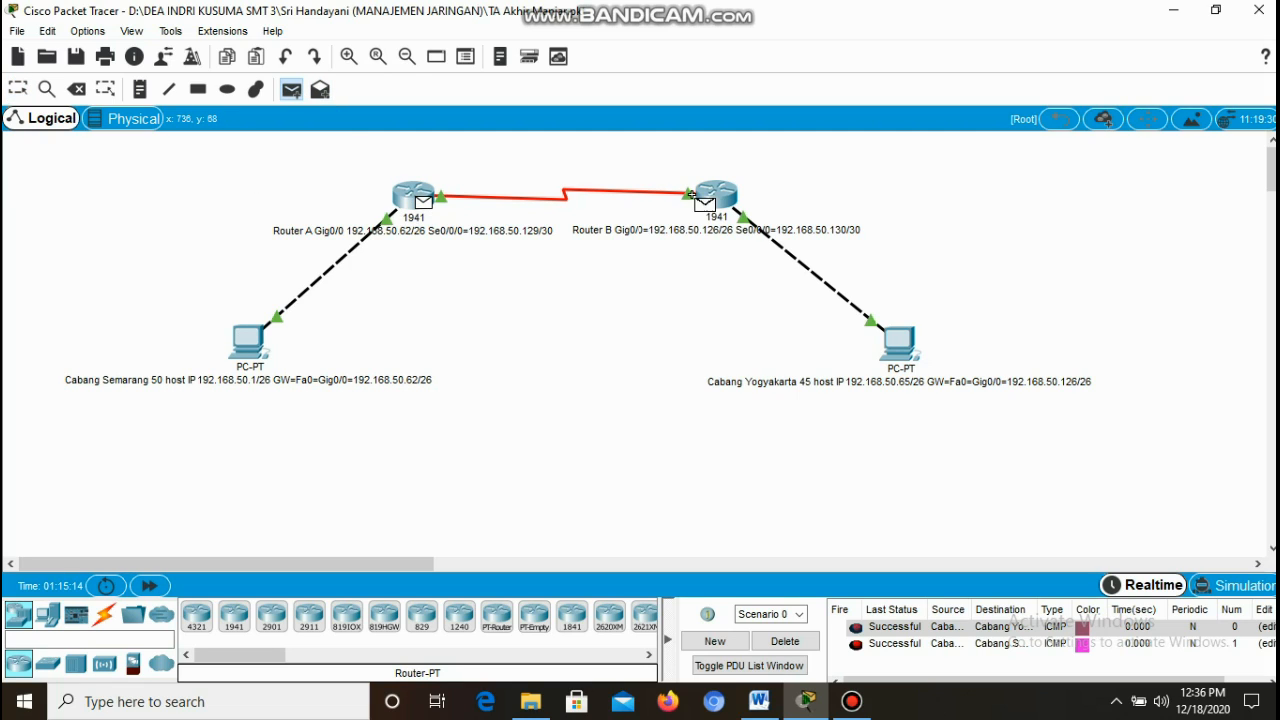
pyautogui.click(718, 190)
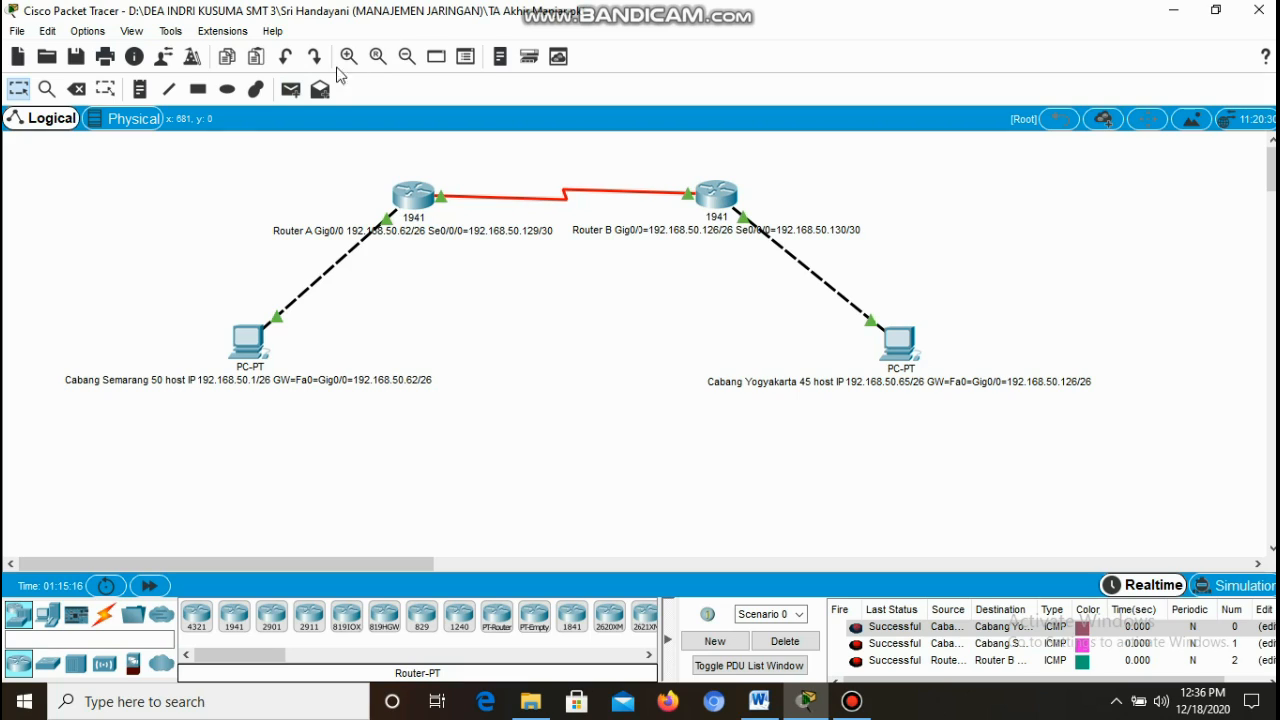
pyautogui.click(291, 89)
pyautogui.click(716, 192)
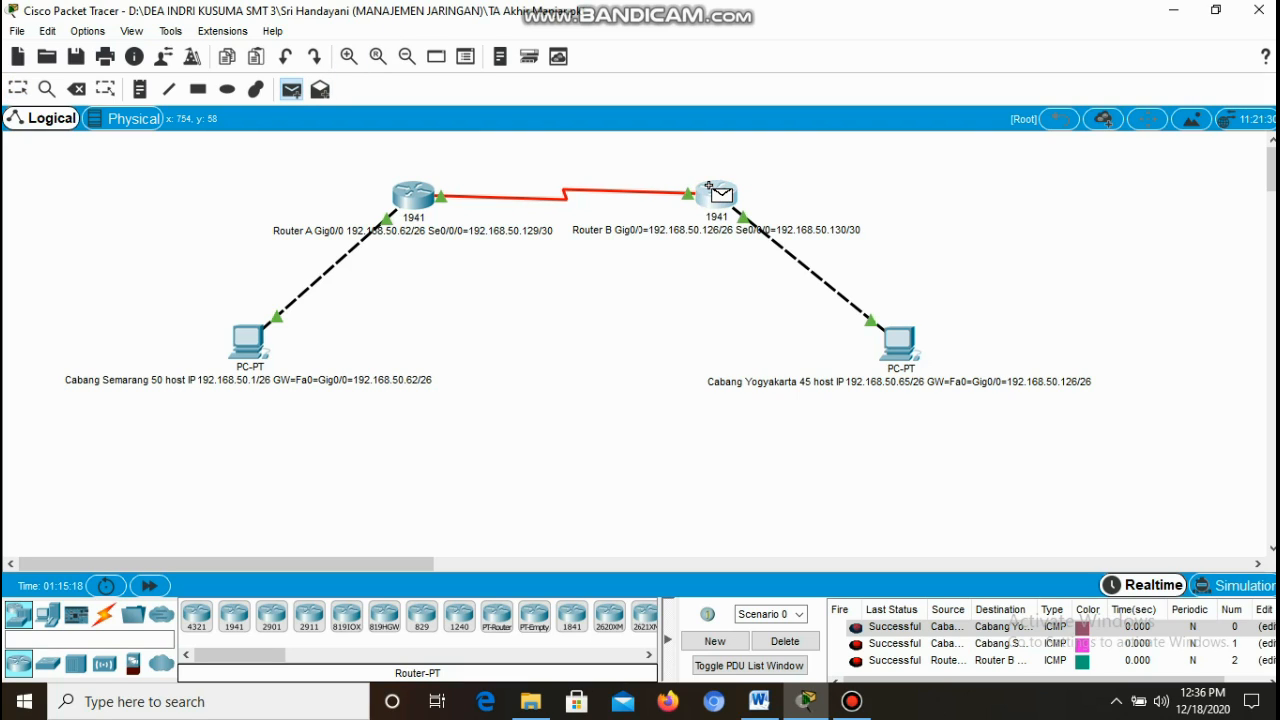
pyautogui.click(426, 180)
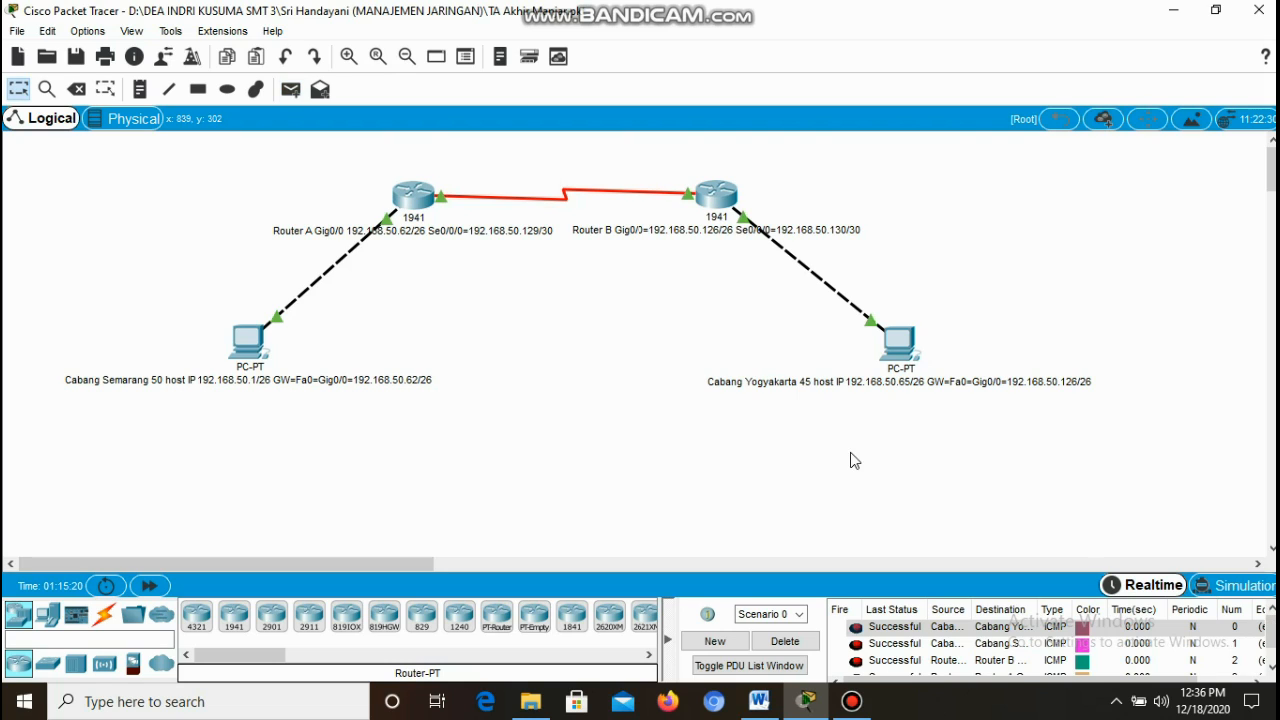
# - Delete the current PDU scenario and hide the PDU list
pyautogui.click(788, 644)
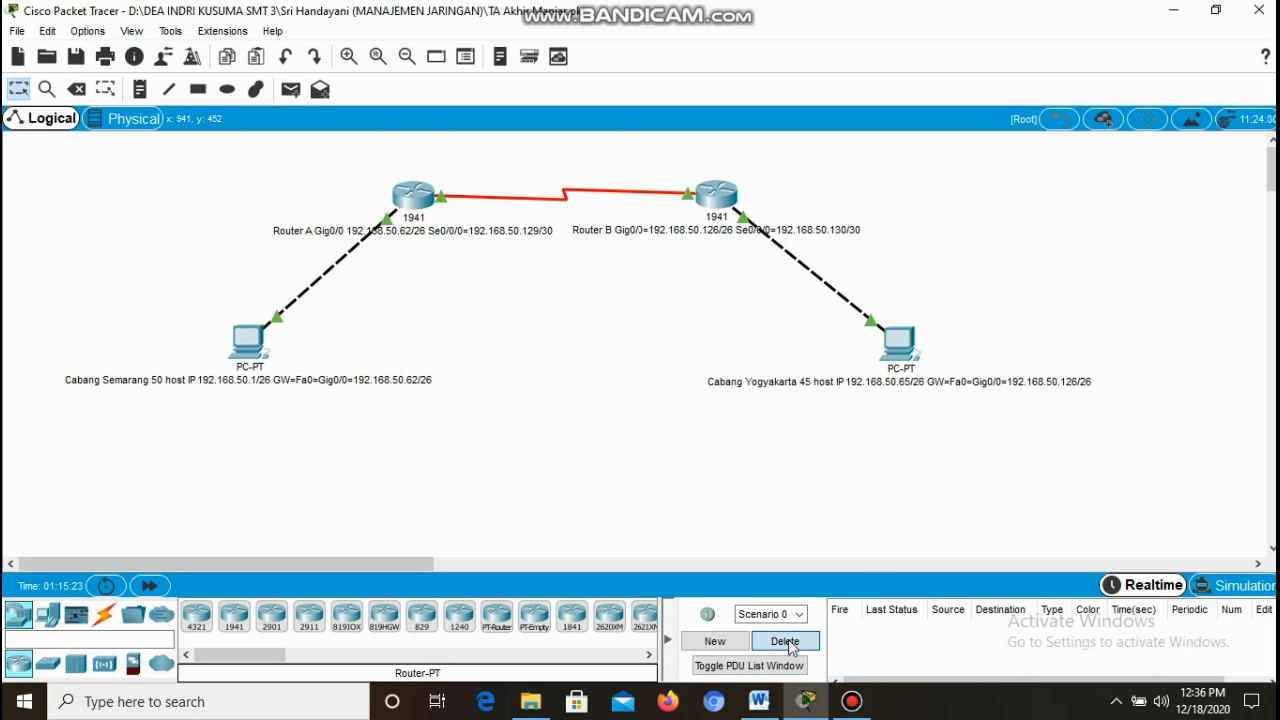
pyautogui.click(667, 639)
# - Ping 192.168.50.65 from the Semarang PC's command prompt and close the PC's window
pyautogui.click(245, 345)
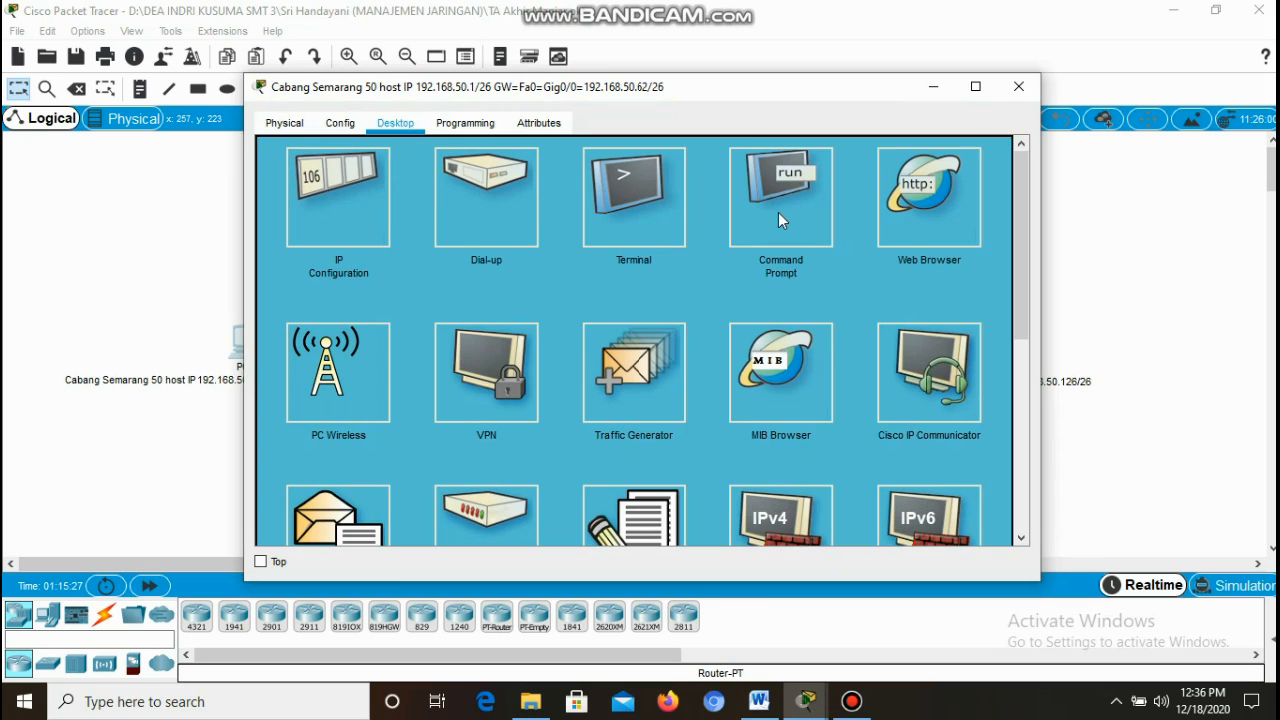
pyautogui.click(778, 212)
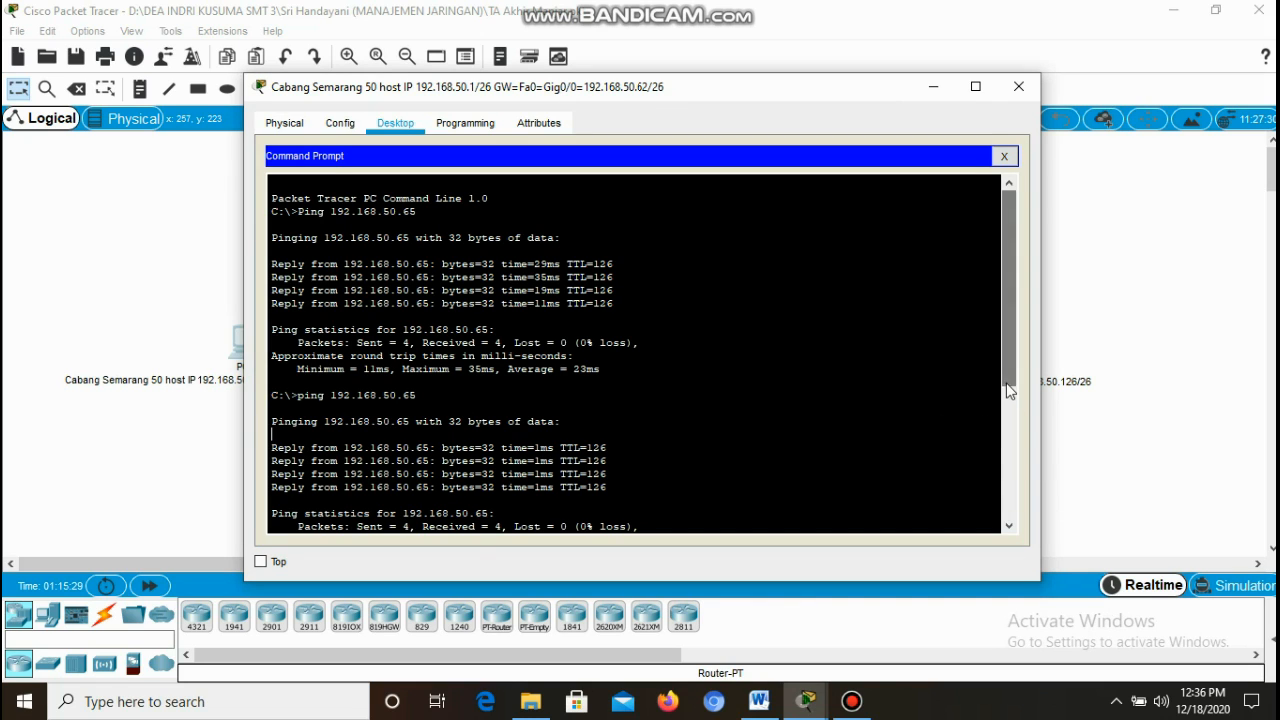
pyautogui.moveTo(1006, 383); pyautogui.dragTo(1022, 552)
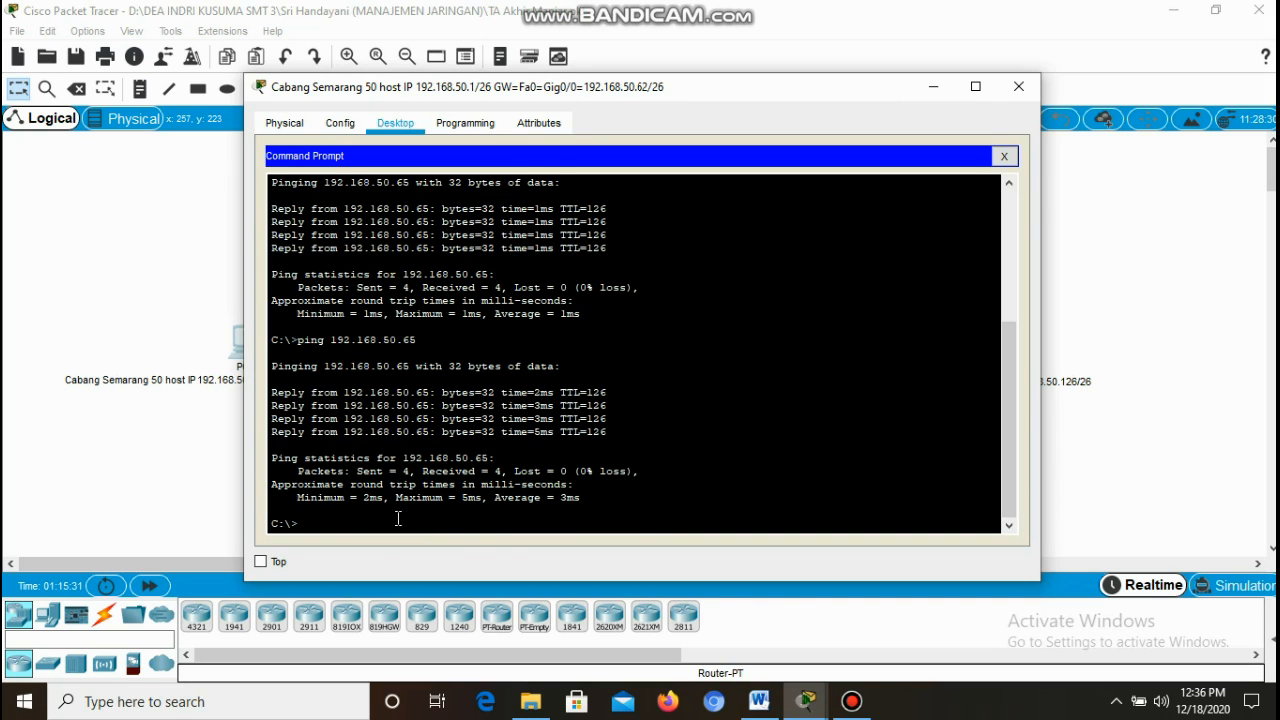
pyautogui.write('ing 192.168.50.65')
pyautogui.press('Return')
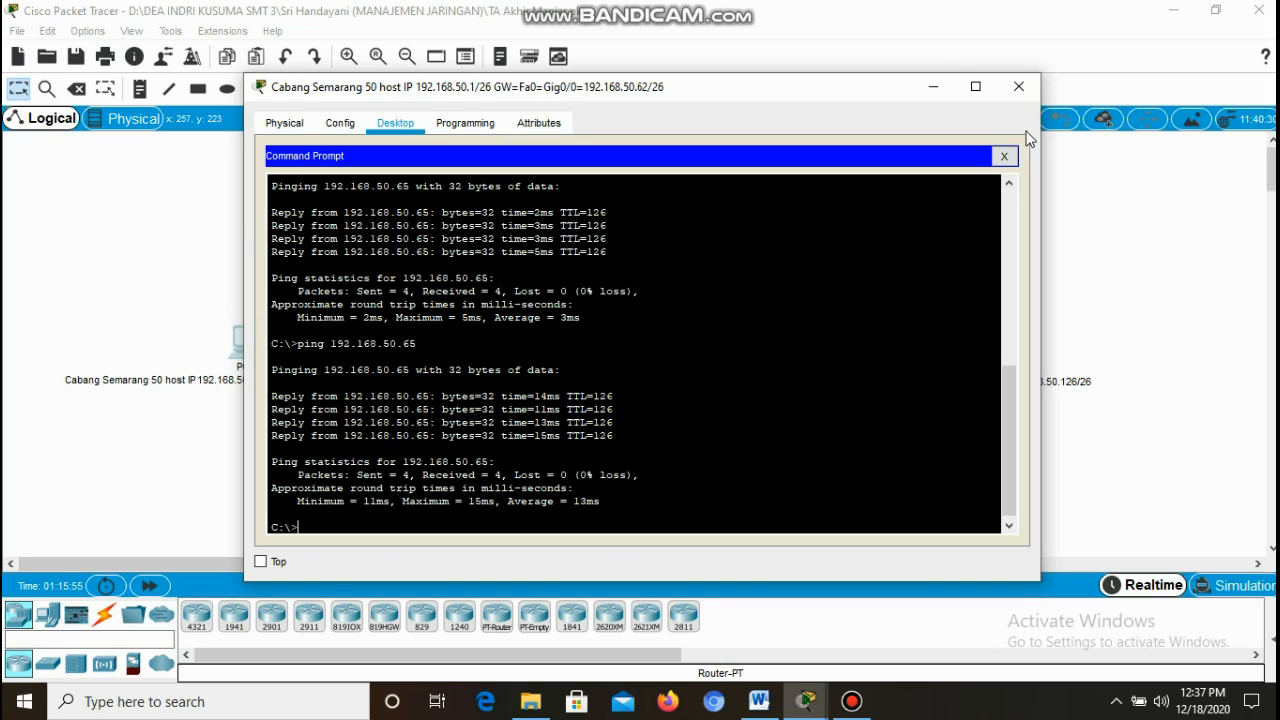
pyautogui.click(1004, 156)
pyautogui.click(1019, 86)
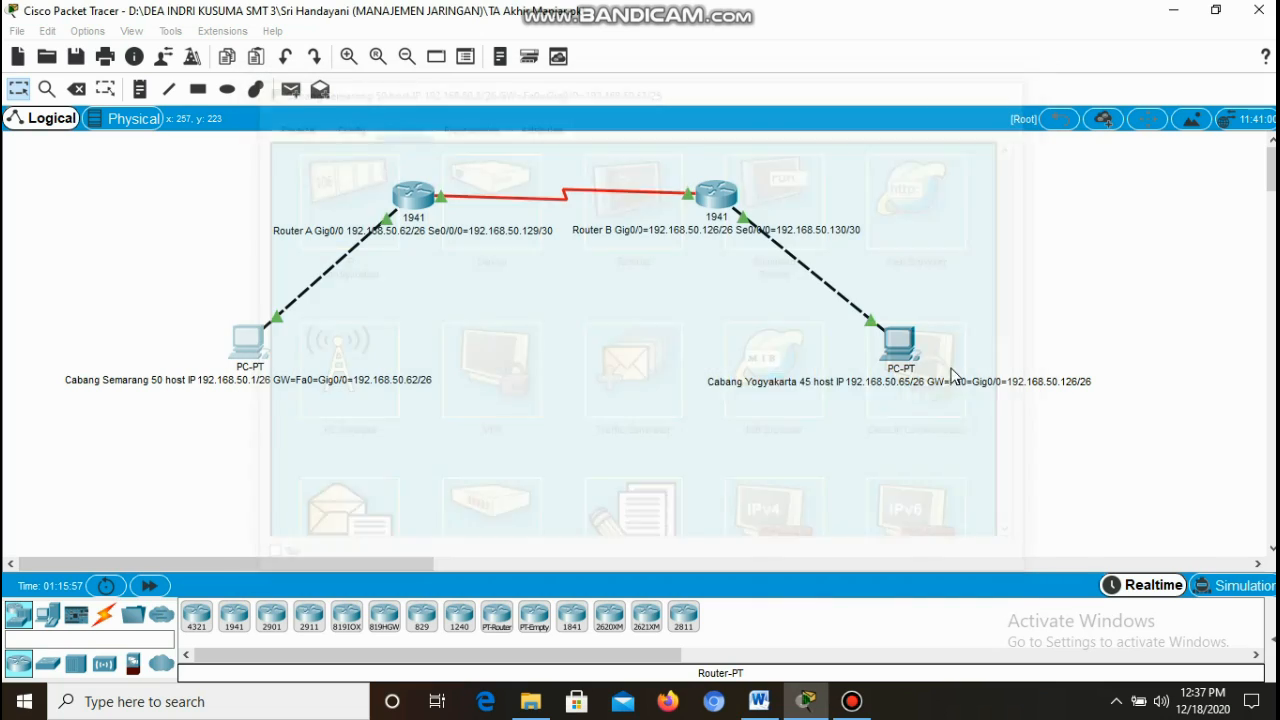
# - Ping 192.168.50.1 from the Yogyakarta PC's command prompt and close the PC's window
pyautogui.click(905, 340)
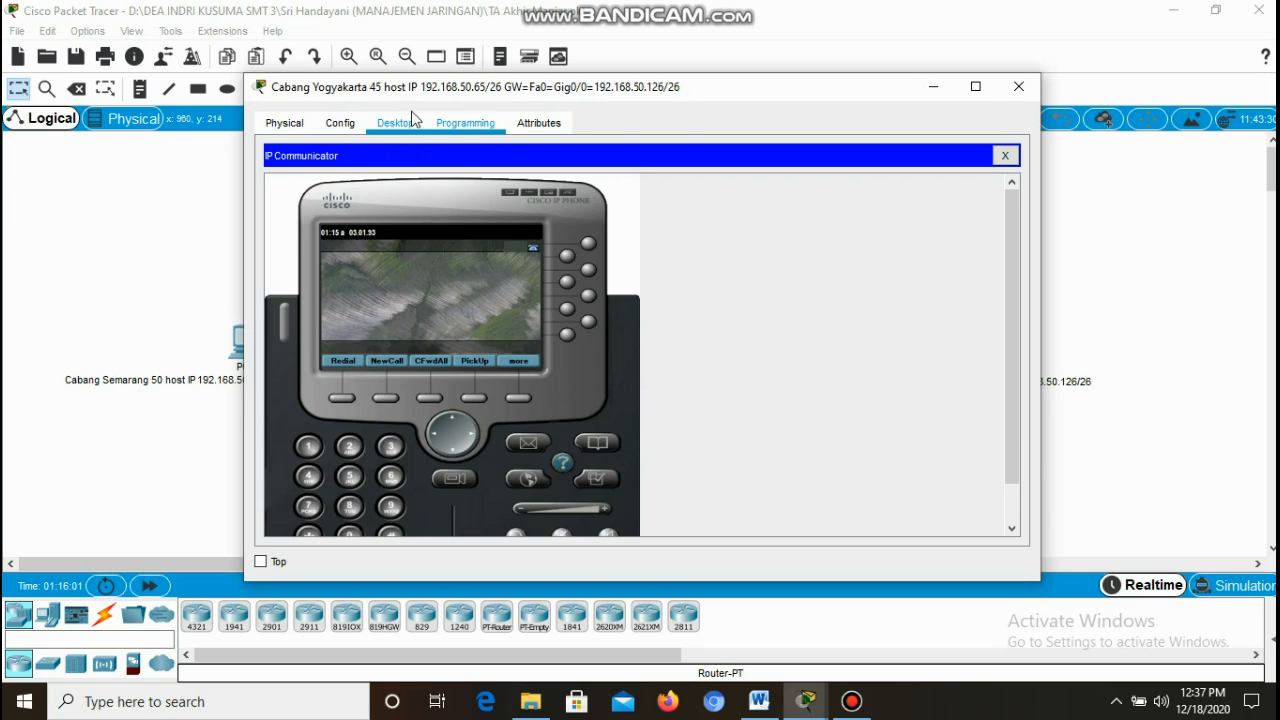
pyautogui.click(1005, 157)
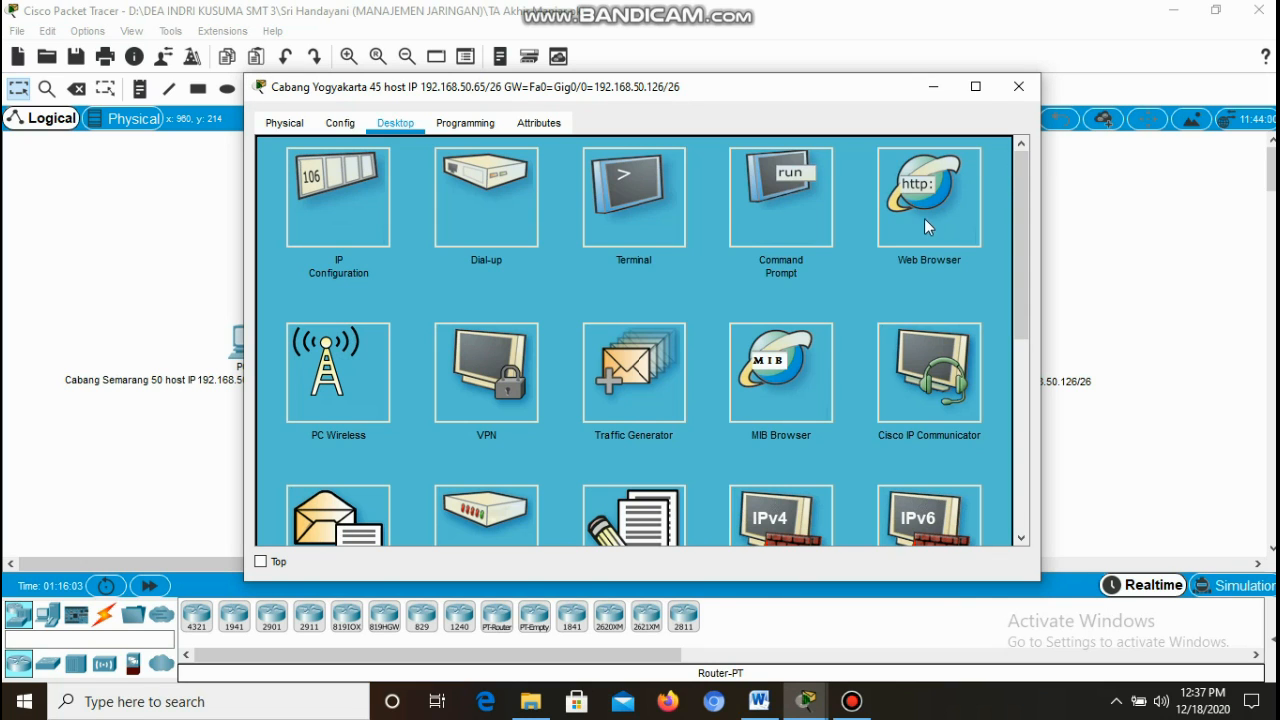
pyautogui.click(794, 223)
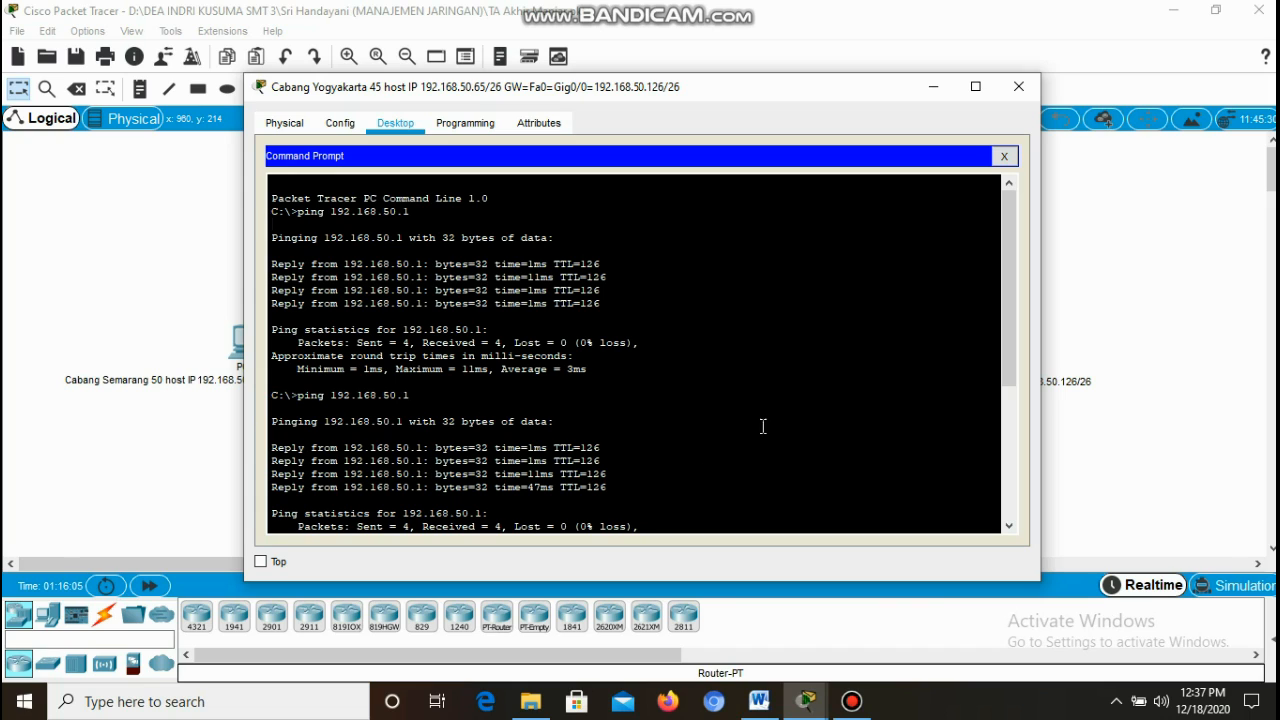
pyautogui.moveTo(1010, 374); pyautogui.dragTo(1004, 540)
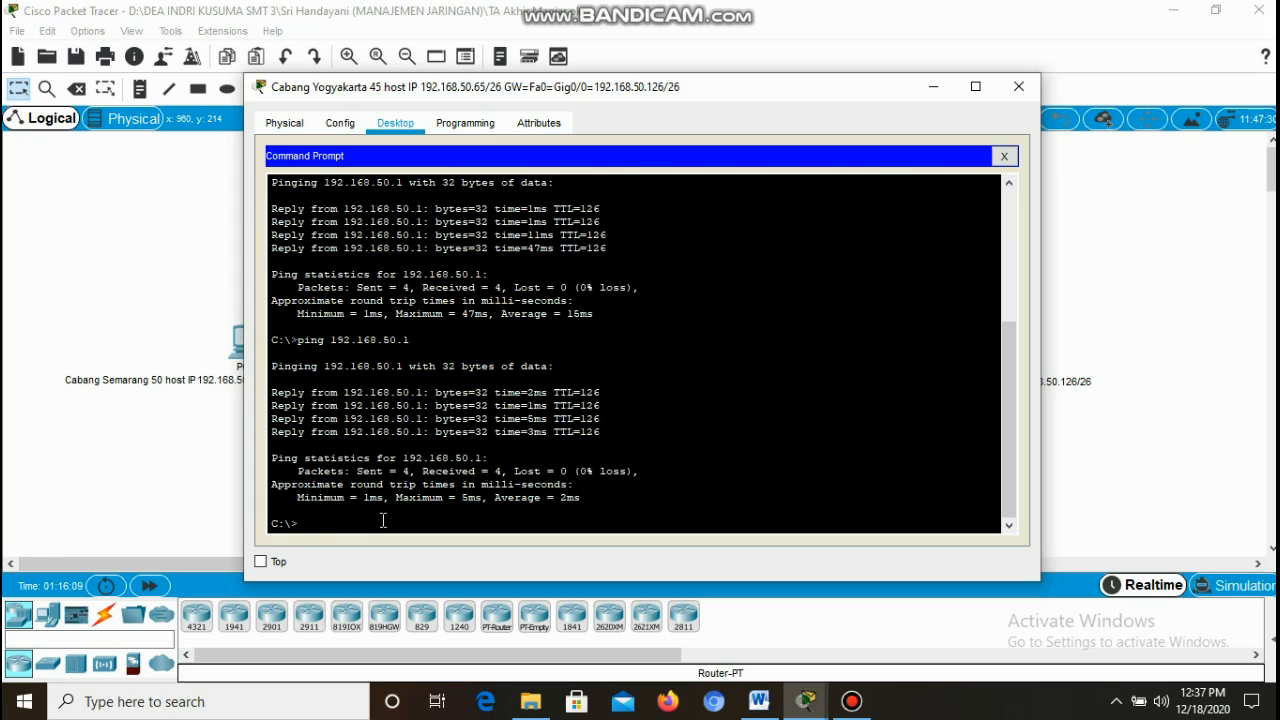
pyautogui.write('ping 192.168.50.1')
pyautogui.press('Return')
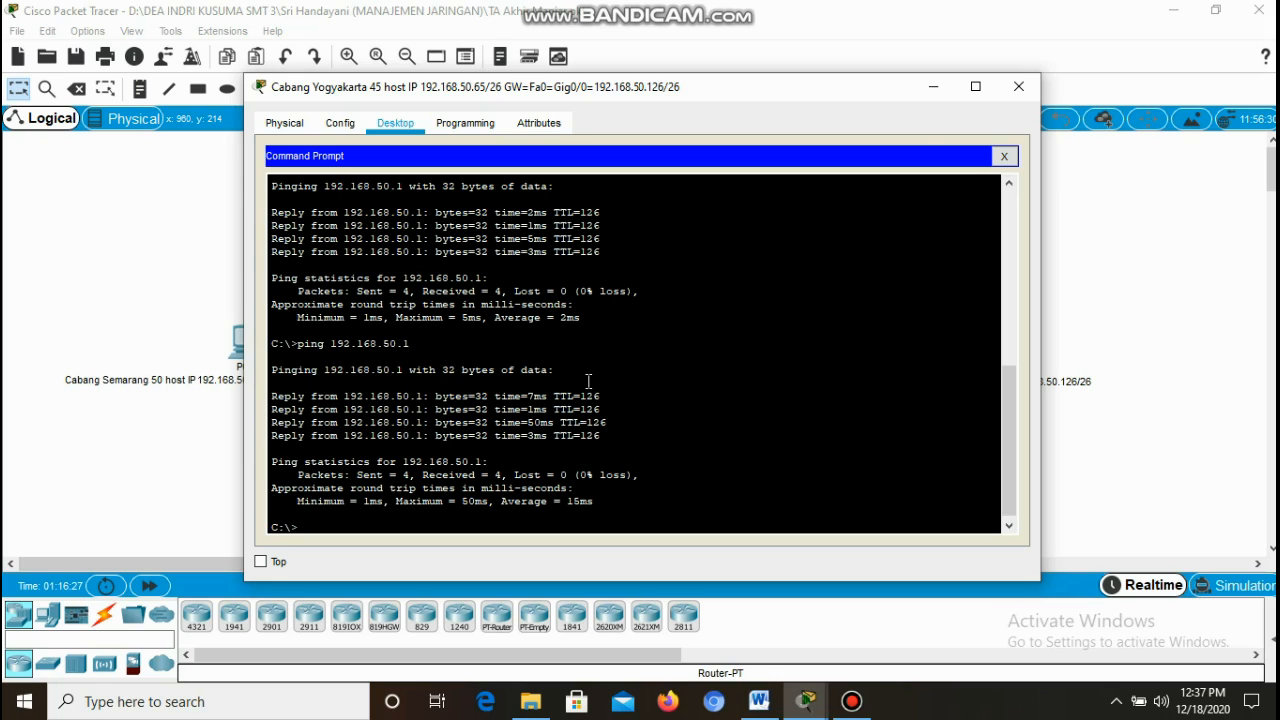
pyautogui.click(1004, 157)
pyautogui.click(1015, 93)
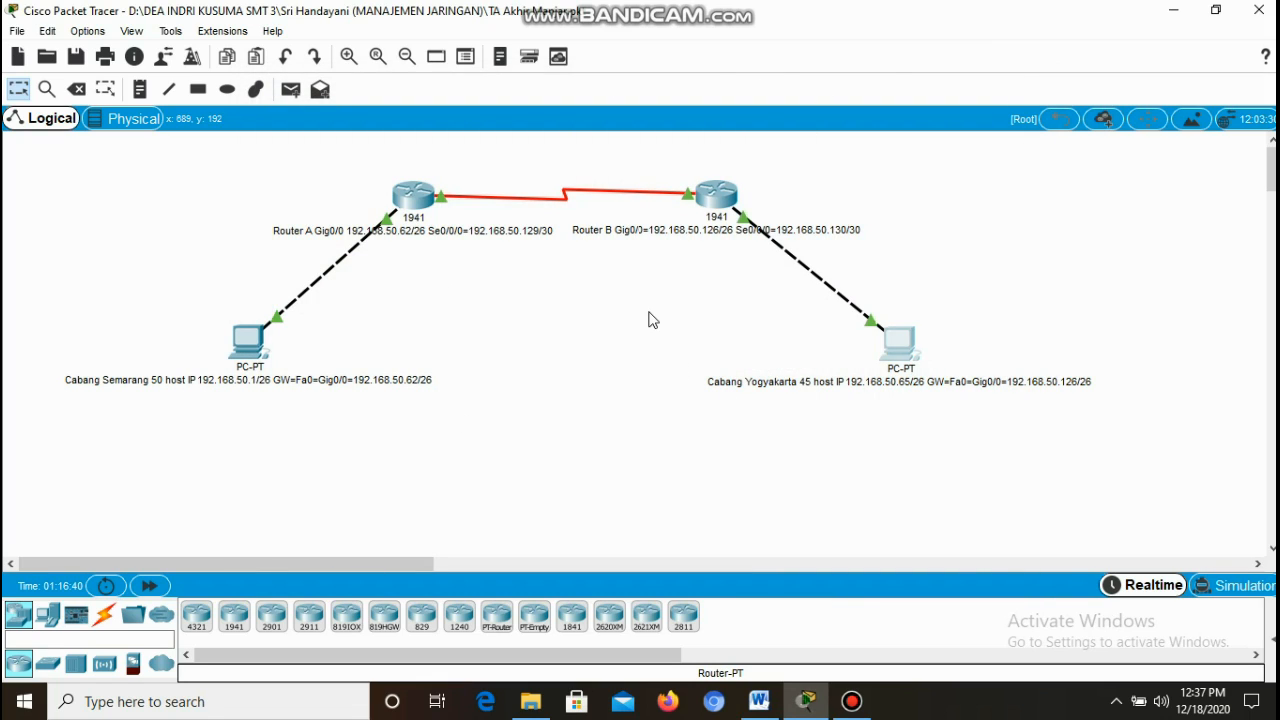
# - Switch to Word and review the start of the IP addressing scheme document
pyautogui.click(762, 705)
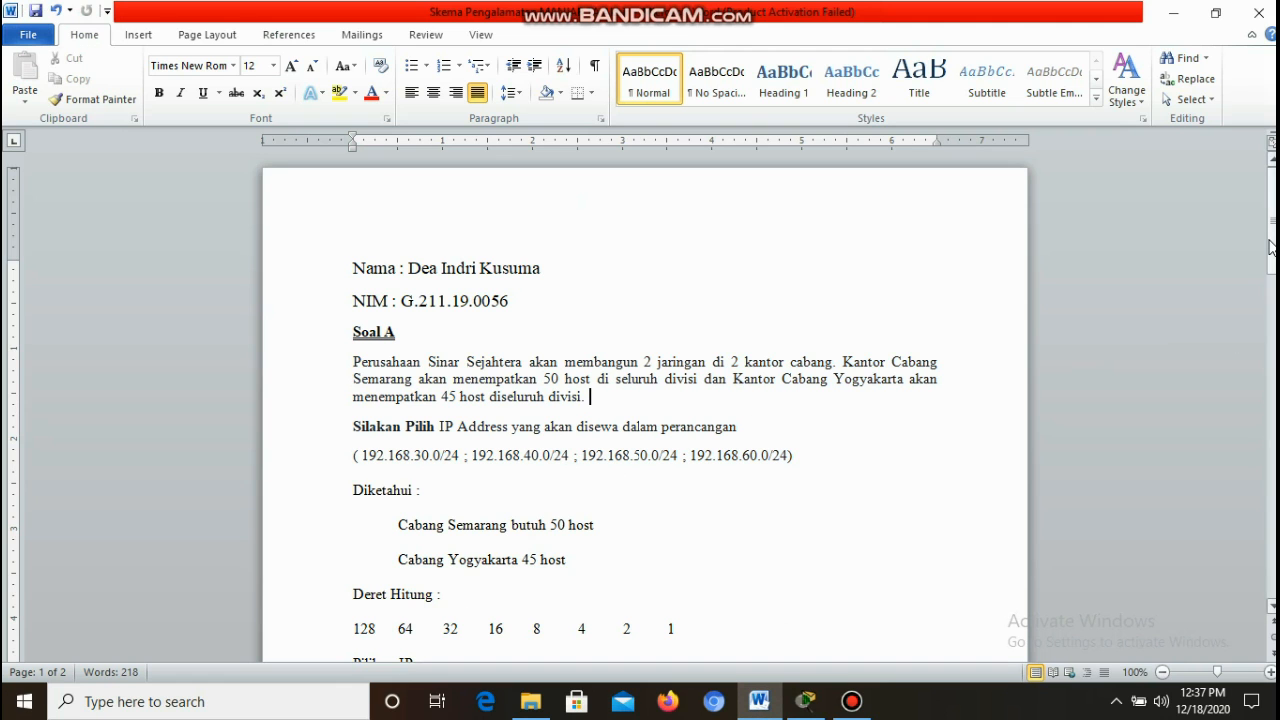
pyautogui.moveTo(1272, 250); pyautogui.dragTo(1268, 200)
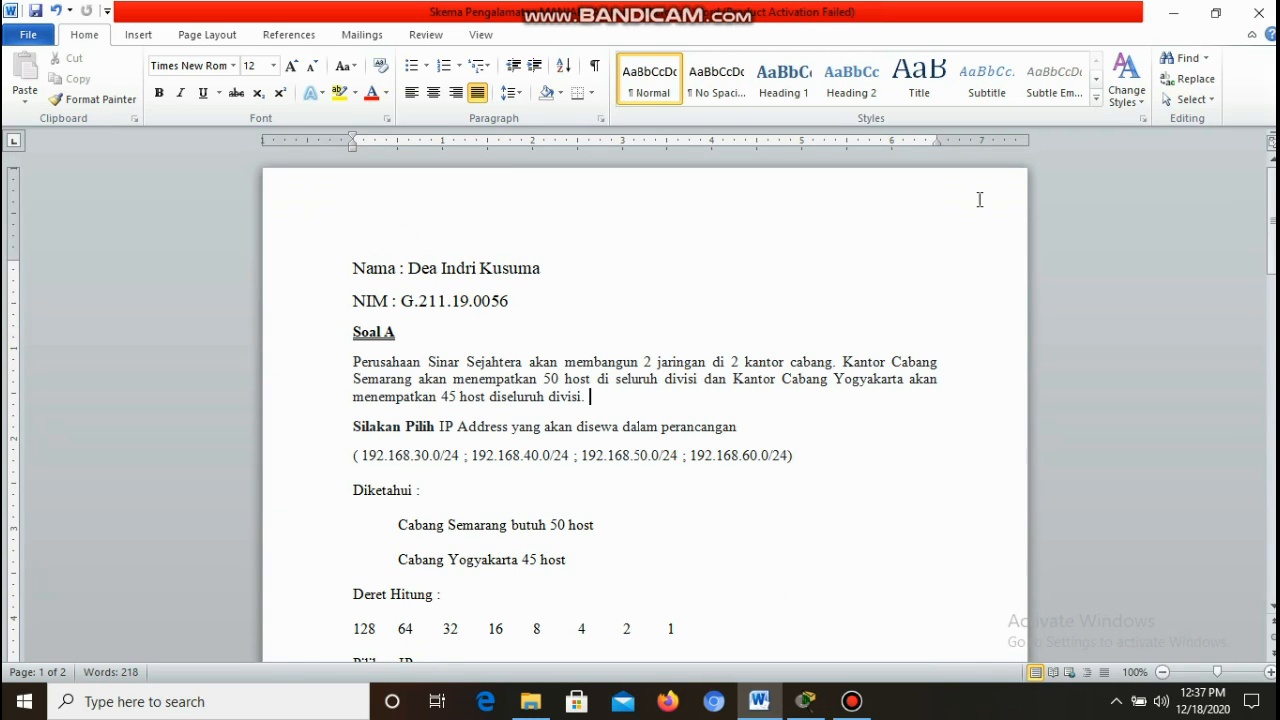